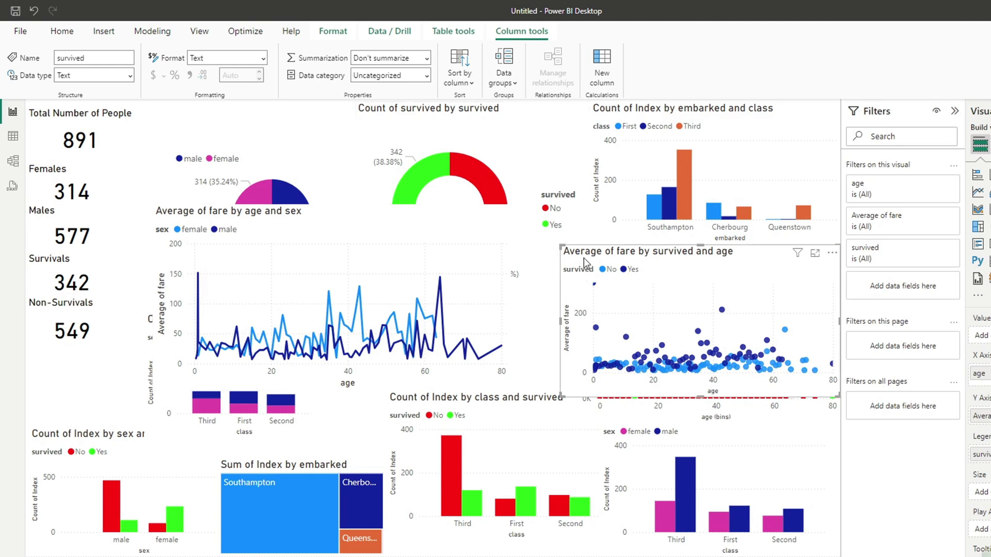
Move the average fare scatter chart up, and shift the Non-Survivals and Survivals cards down to space them out
{"action": "left_click_drag", "start_coordinate": [583, 258], "coordinate": [561, 222]}
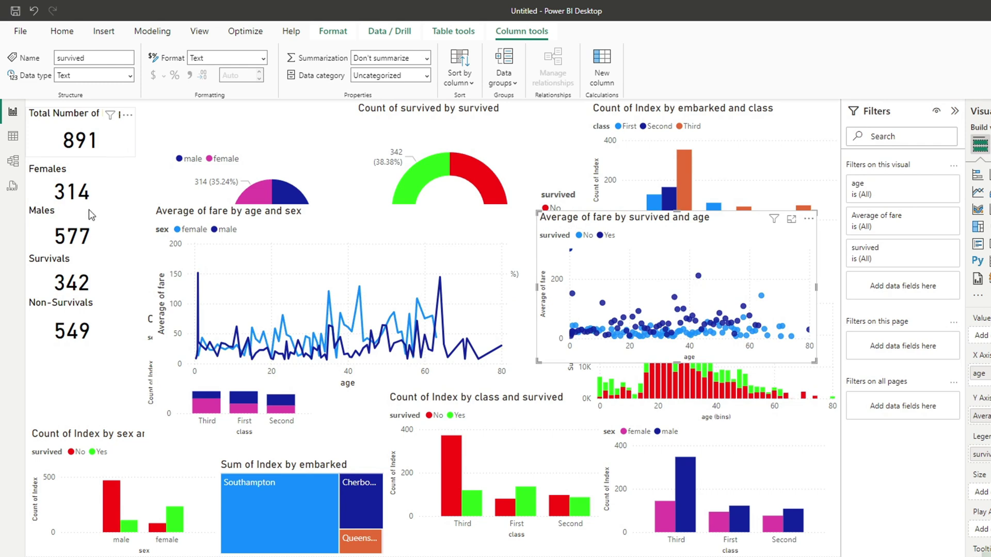
{"action": "left_click", "coordinate": [96, 330]}
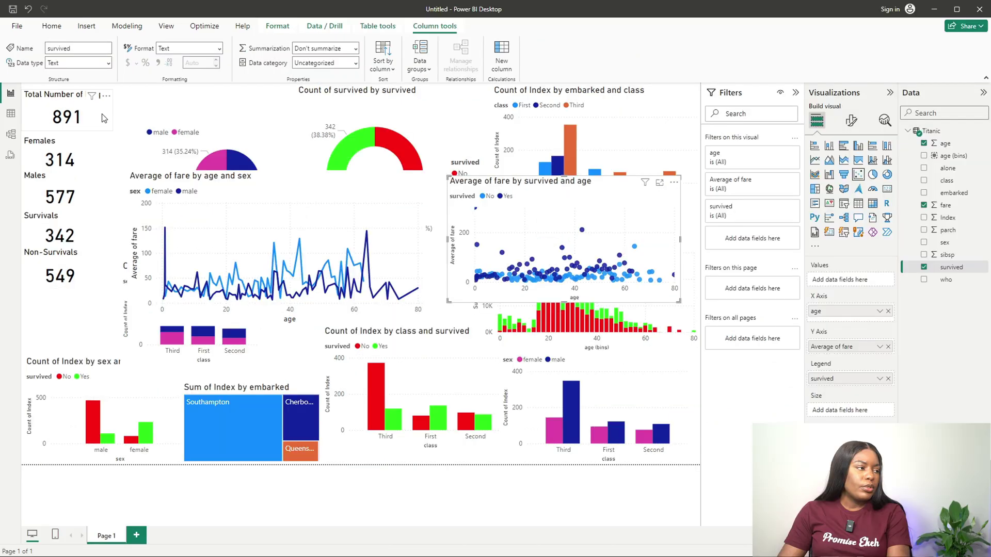
{"action": "left_click", "coordinate": [122, 140]}
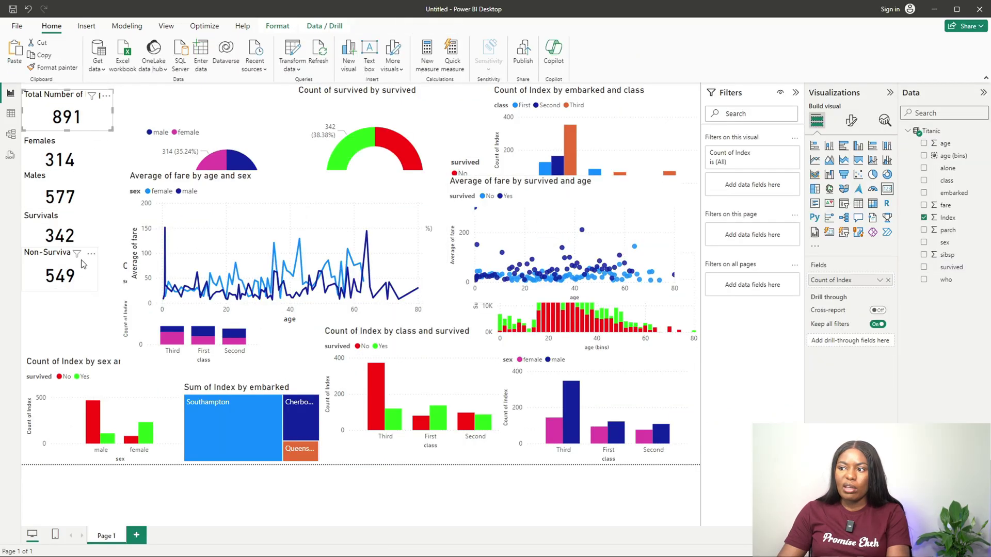
{"action": "left_click", "coordinate": [86, 285]}
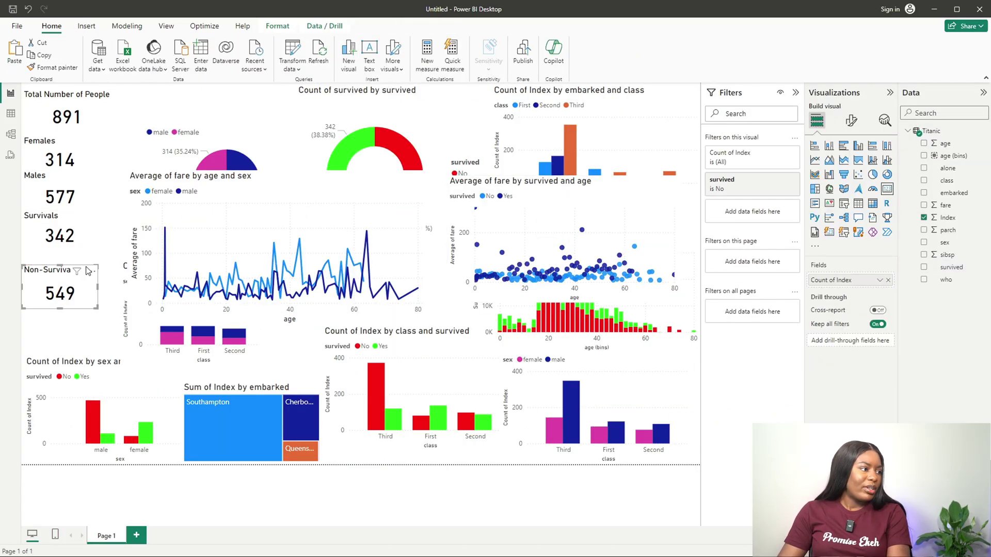
{"action": "left_click_drag", "start_coordinate": [83, 259], "coordinate": [86, 263]}
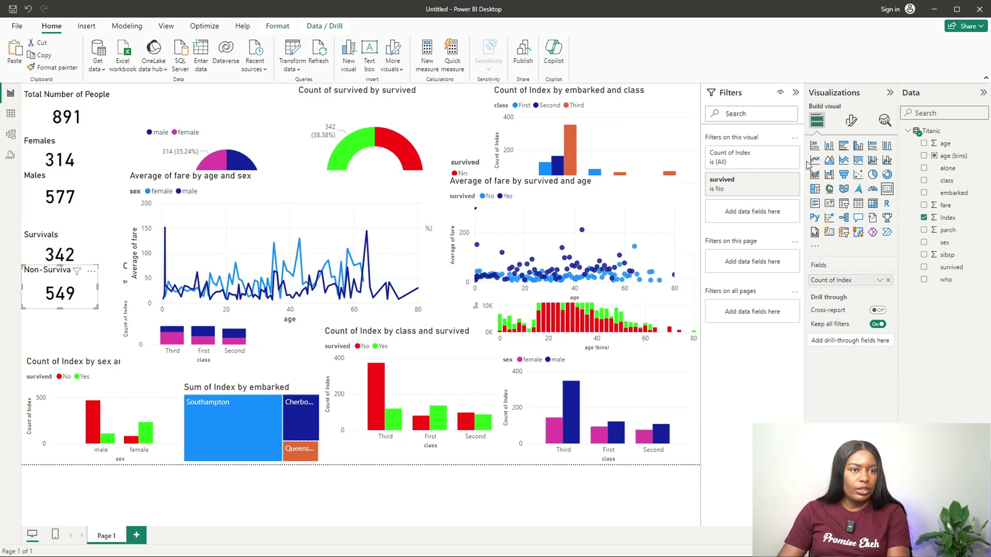
Set the Non-Survivals card's background color to black
{"action": "left_click", "coordinate": [851, 120]}
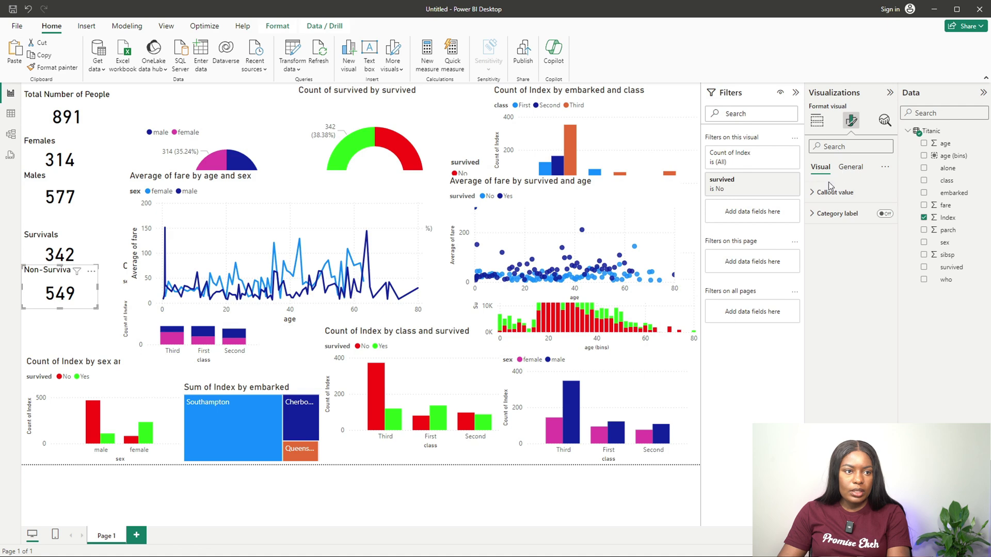
{"action": "left_click", "coordinate": [816, 191]}
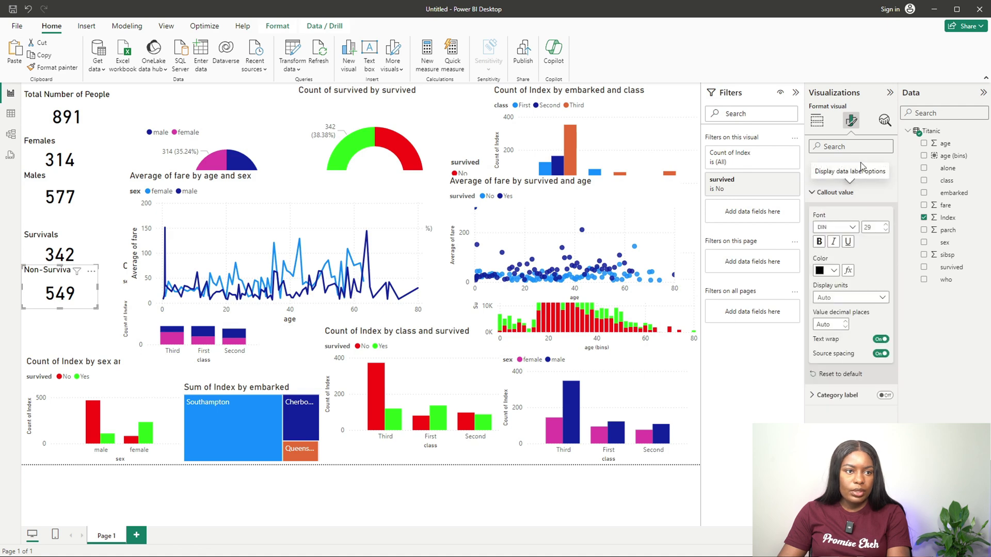
{"action": "left_click", "coordinate": [861, 191]}
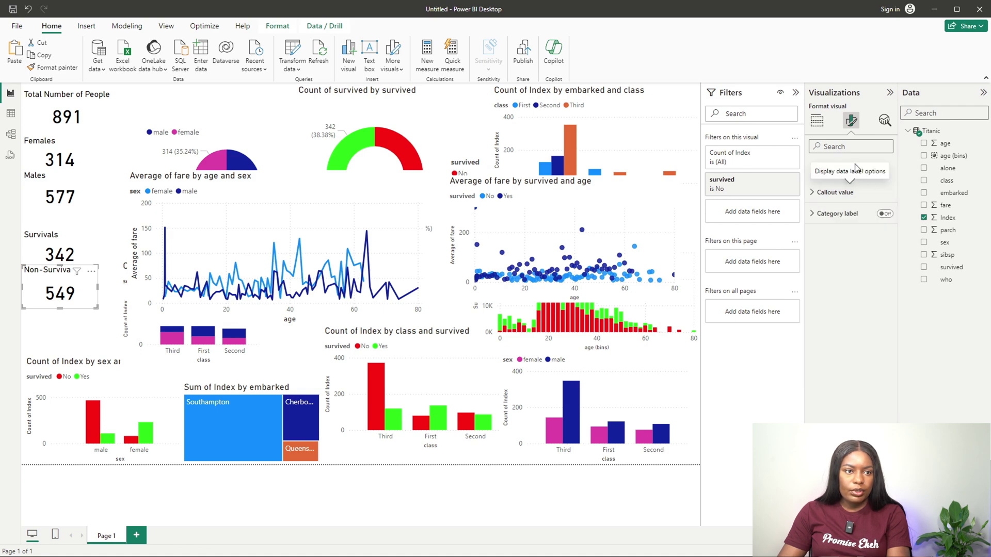
{"action": "left_click", "coordinate": [850, 167]}
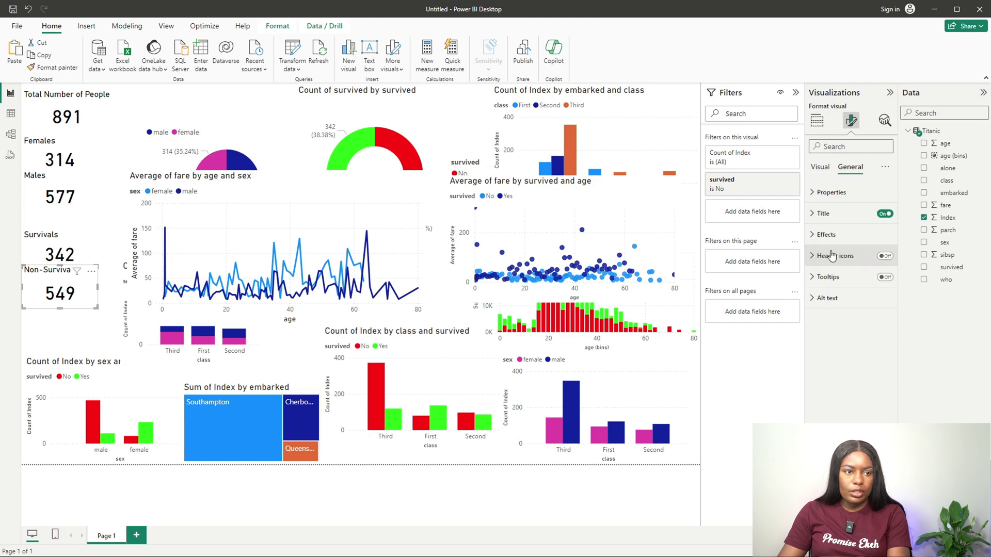
{"action": "left_click", "coordinate": [825, 236]}
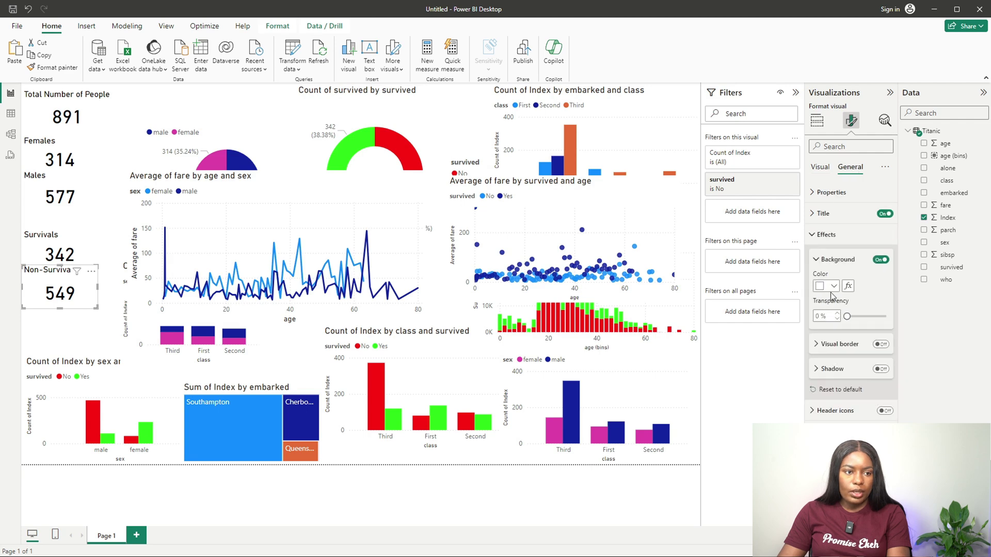
{"action": "left_click", "coordinate": [833, 286]}
{"action": "left_click", "coordinate": [835, 324]}
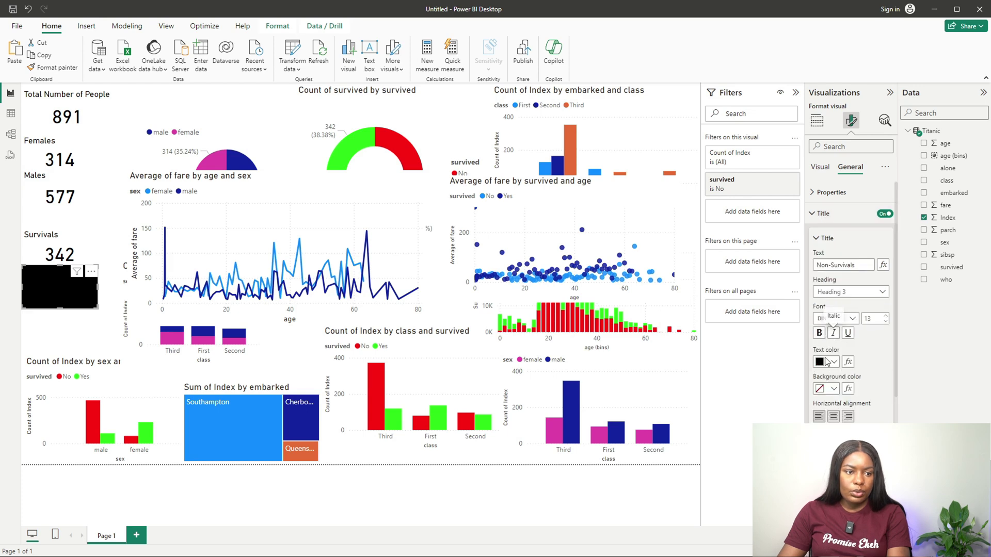
Set the Non-Survivals card's title text and callout value to white, and move the card slightly lower
{"action": "left_click", "coordinate": [829, 362]}
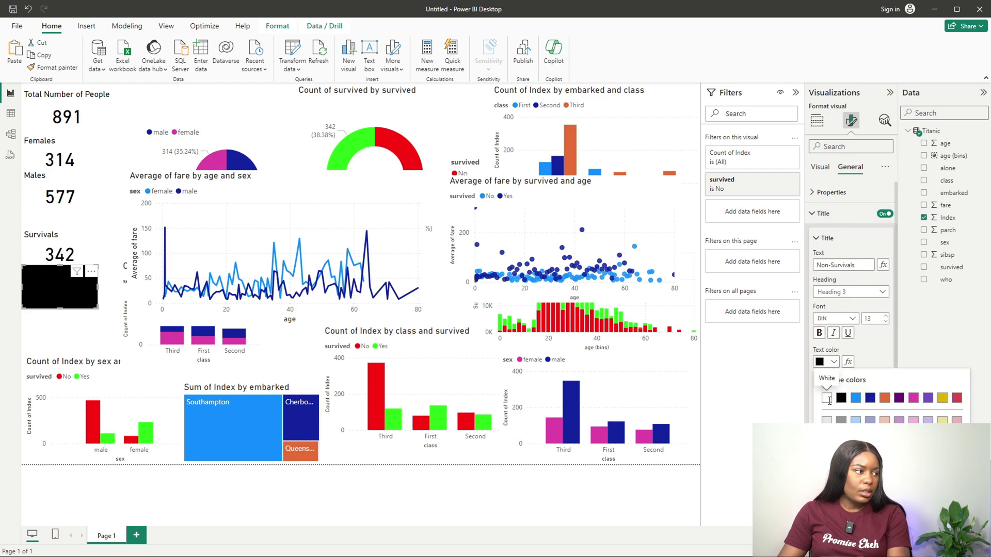
{"action": "left_click", "coordinate": [827, 398]}
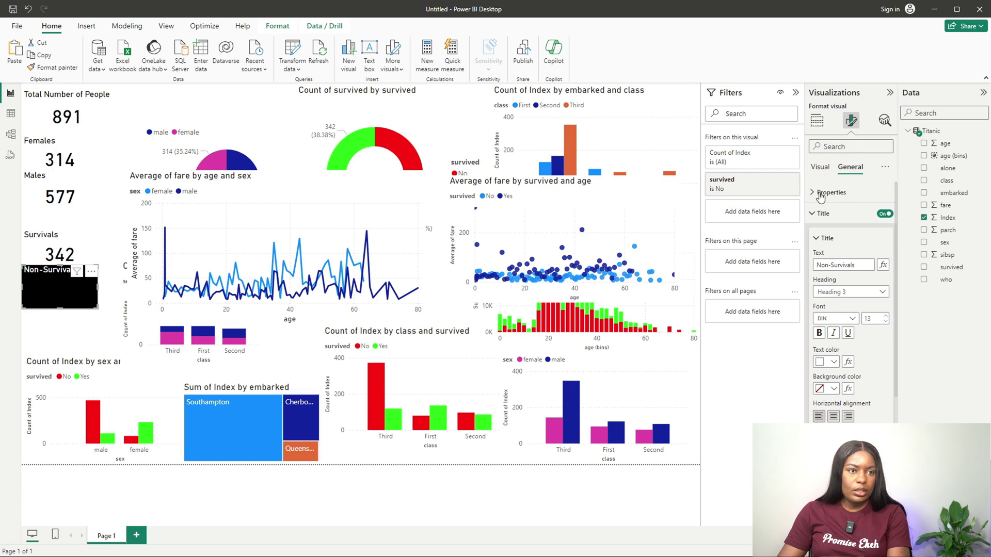
{"action": "left_click", "coordinate": [819, 167]}
{"action": "left_click", "coordinate": [833, 192]}
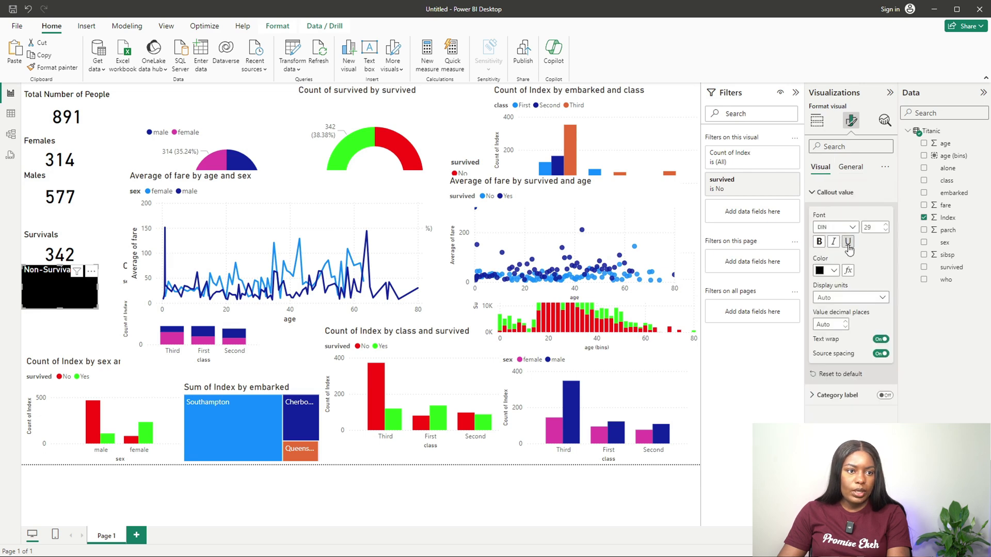
{"action": "left_click", "coordinate": [830, 271]}
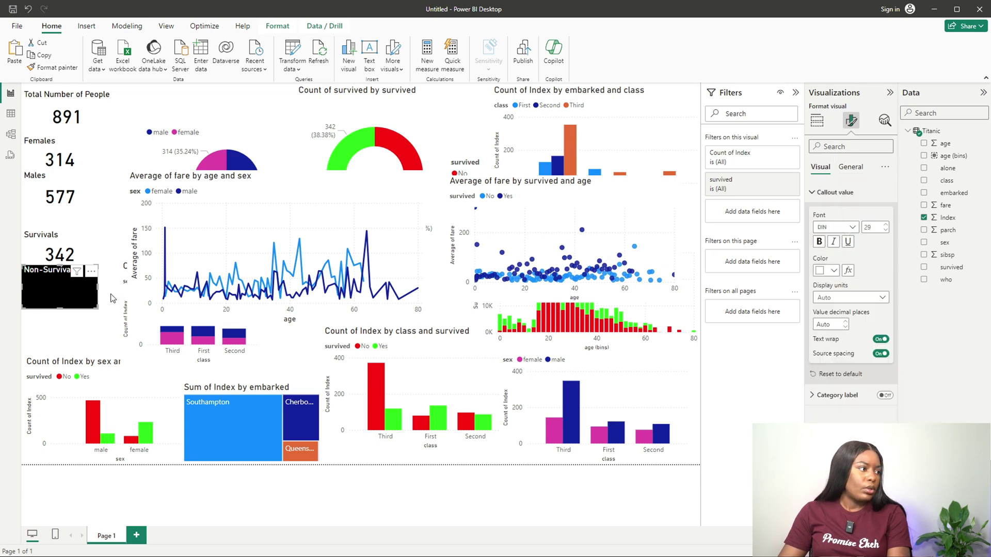
{"action": "left_click_drag", "start_coordinate": [61, 295], "coordinate": [61, 316]}
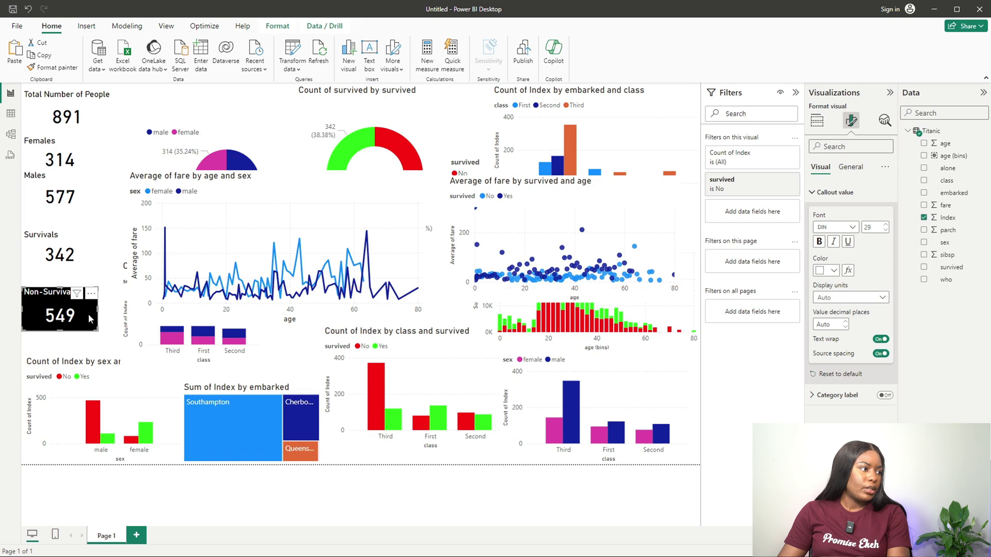
Copy the Non-Survivals card's formatting to the Survivals, Males, Females and Total Number of People cards
{"action": "left_click", "coordinate": [55, 68]}
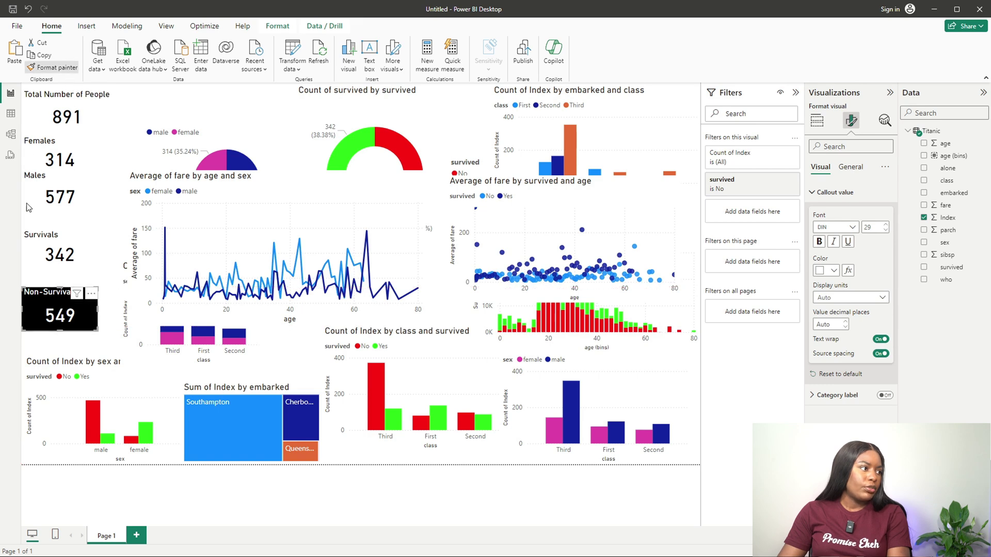
{"action": "left_click", "coordinate": [41, 253]}
{"action": "left_click", "coordinate": [54, 68]}
{"action": "left_click", "coordinate": [61, 193]}
{"action": "left_click", "coordinate": [54, 67]}
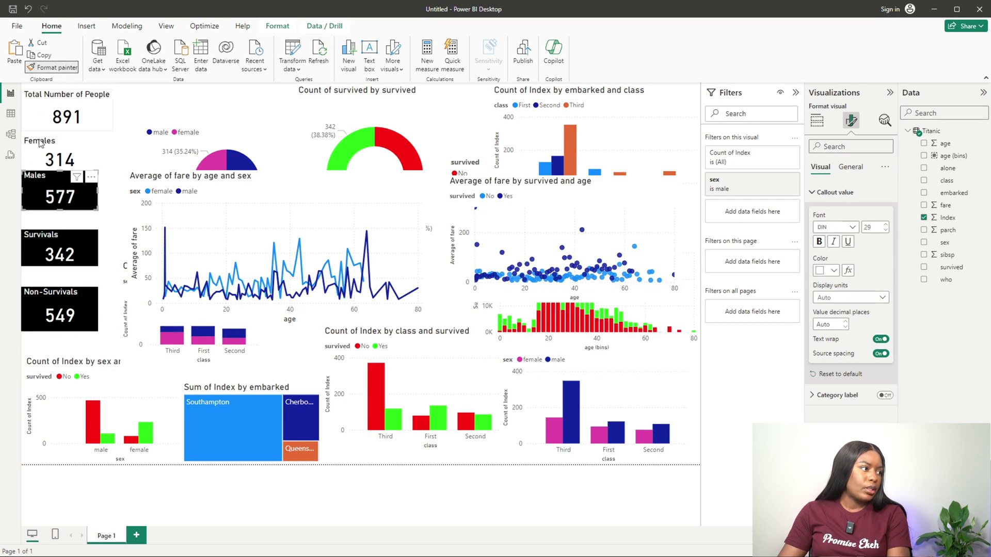
{"action": "left_click", "coordinate": [41, 150]}
{"action": "left_click", "coordinate": [54, 67]}
{"action": "left_click", "coordinate": [45, 113]}
Widen the Females, Males, Survivals and Non-Survivals cards equally and stack them without gaps in one column
{"action": "left_click_drag", "start_coordinate": [82, 313], "coordinate": [90, 326]}
{"action": "left_click_drag", "start_coordinate": [79, 251], "coordinate": [105, 299]}
{"action": "left_click_drag", "start_coordinate": [82, 199], "coordinate": [81, 255]}
{"action": "left_click_drag", "start_coordinate": [97, 265], "coordinate": [107, 266]}
{"action": "left_click_drag", "start_coordinate": [77, 167], "coordinate": [107, 227]}
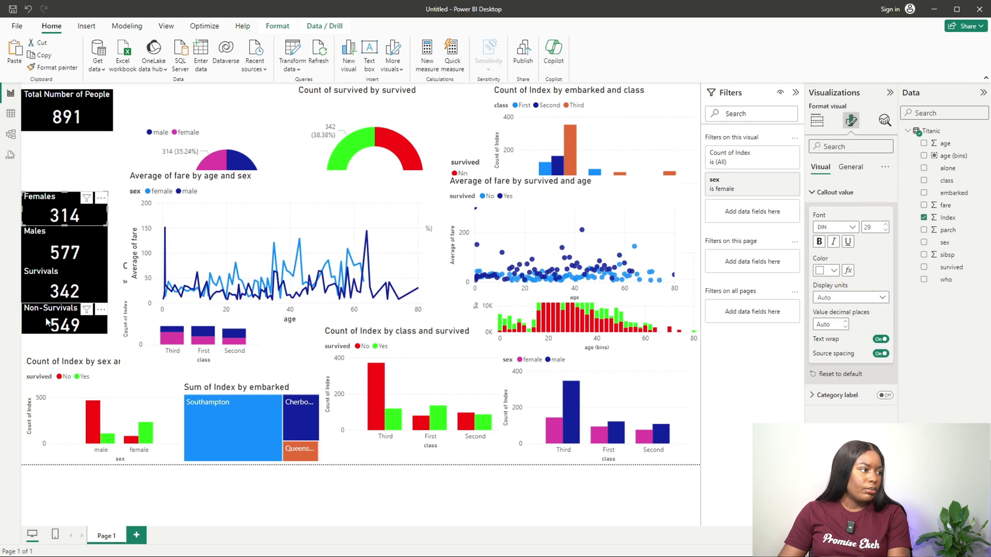
Set the callout value color to red on the Non-Survivals card and green on the Survivals card
{"action": "left_click", "coordinate": [46, 322]}
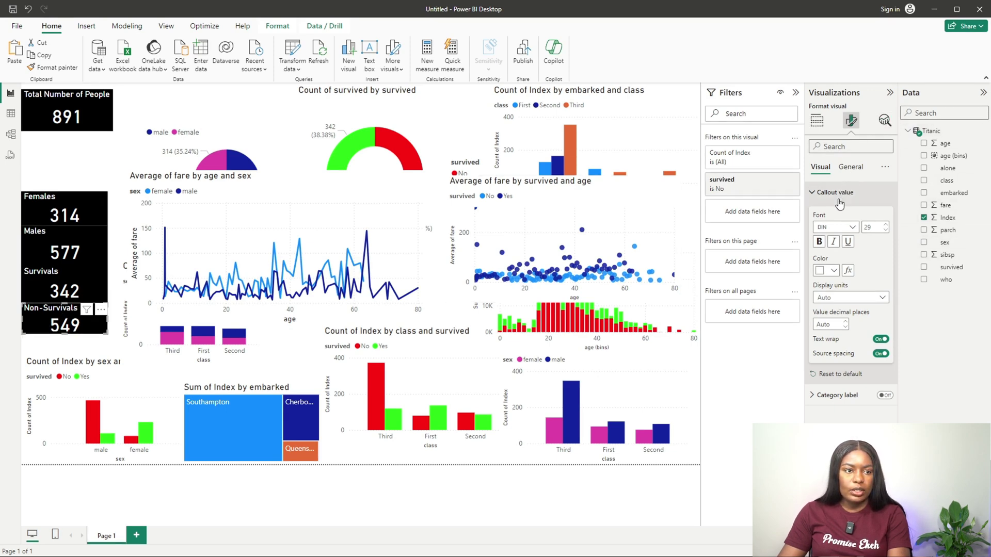
{"action": "left_click", "coordinate": [834, 272]}
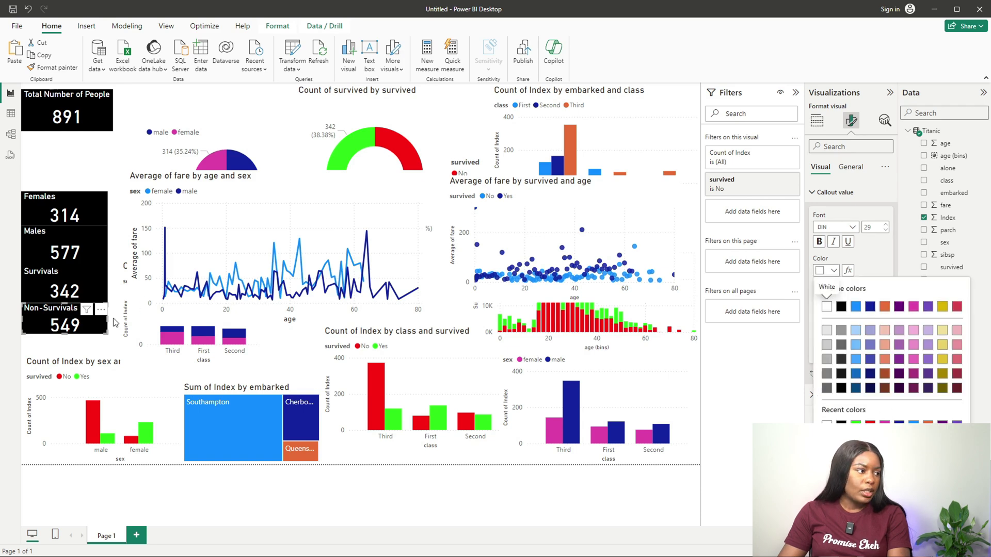
{"action": "left_click", "coordinate": [91, 289]}
{"action": "left_click", "coordinate": [831, 271]}
{"action": "left_click", "coordinate": [856, 423]}
Set the callout value color to dark blue on the Males card and pink on the Females card
{"action": "left_click", "coordinate": [85, 242]}
{"action": "left_click", "coordinate": [833, 270]}
{"action": "left_click", "coordinate": [865, 299]}
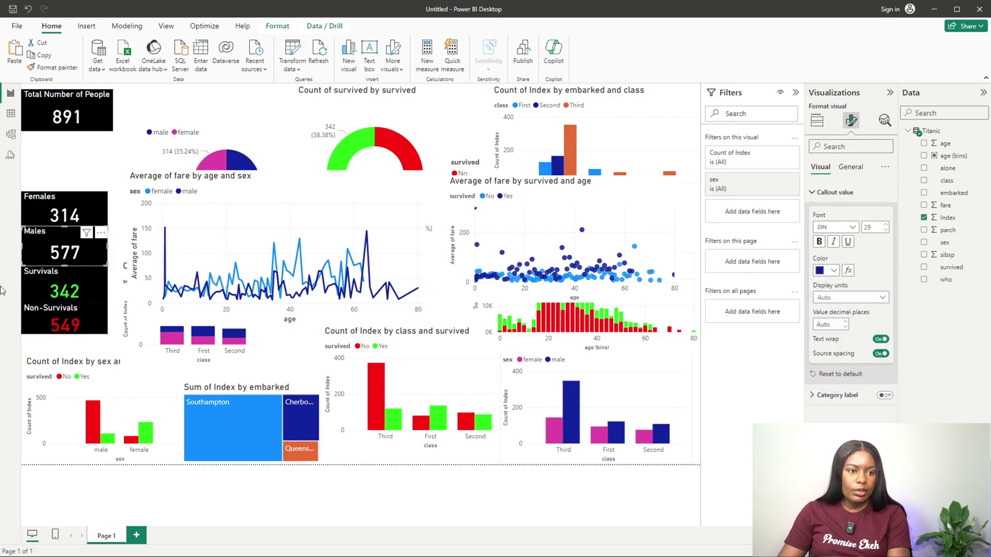
{"action": "left_click", "coordinate": [51, 207]}
{"action": "left_click", "coordinate": [833, 270]}
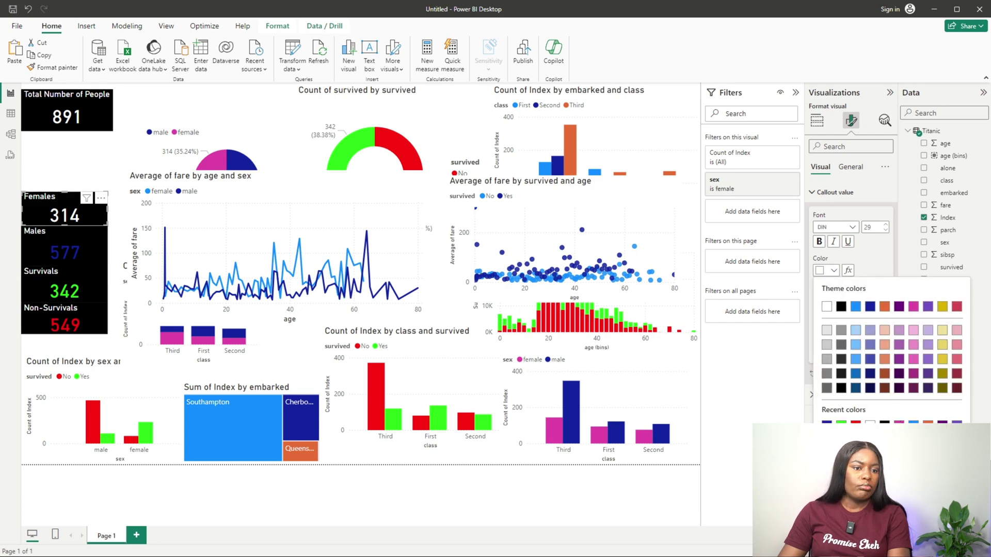
{"action": "left_click", "coordinate": [898, 422]}
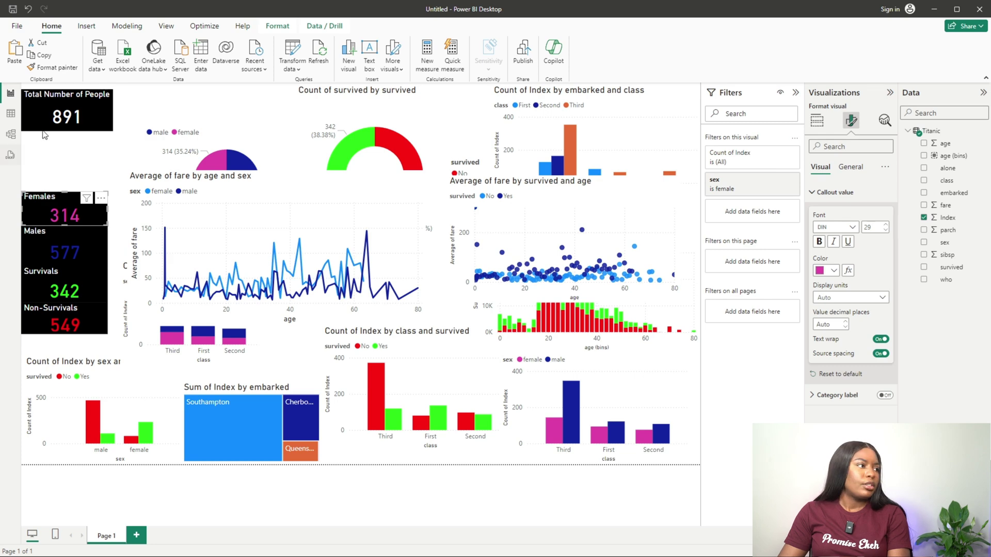
Move the Total Number of People card down onto the card stack and add a shallow text box reading "Titanic Data Analysis"
{"action": "left_click_drag", "start_coordinate": [104, 111], "coordinate": [100, 171]}
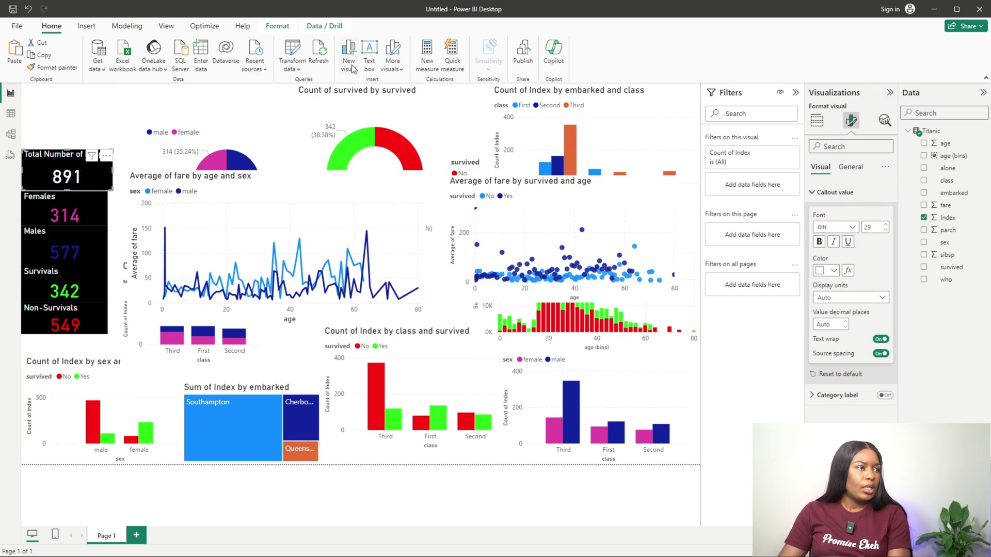
{"action": "left_click", "coordinate": [369, 54]}
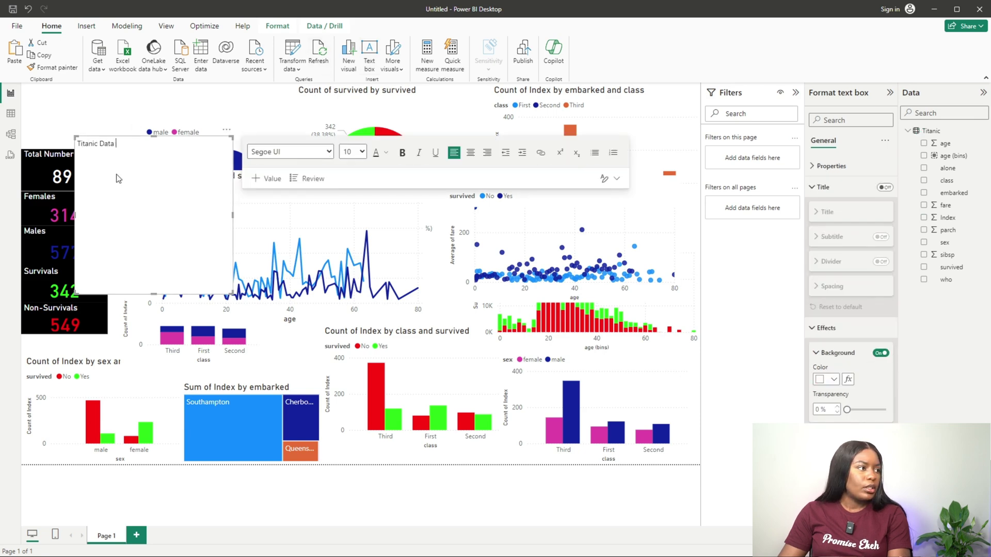
{"action": "type", "text": "Titanic Data Analysis"}
{"action": "left_click_drag", "start_coordinate": [232, 293], "coordinate": [226, 157]}
Make the "Titanic Data Analysis" heading bold and larger, and fit its text box into the report page's top-left corner
{"action": "left_click", "coordinate": [395, 152]}
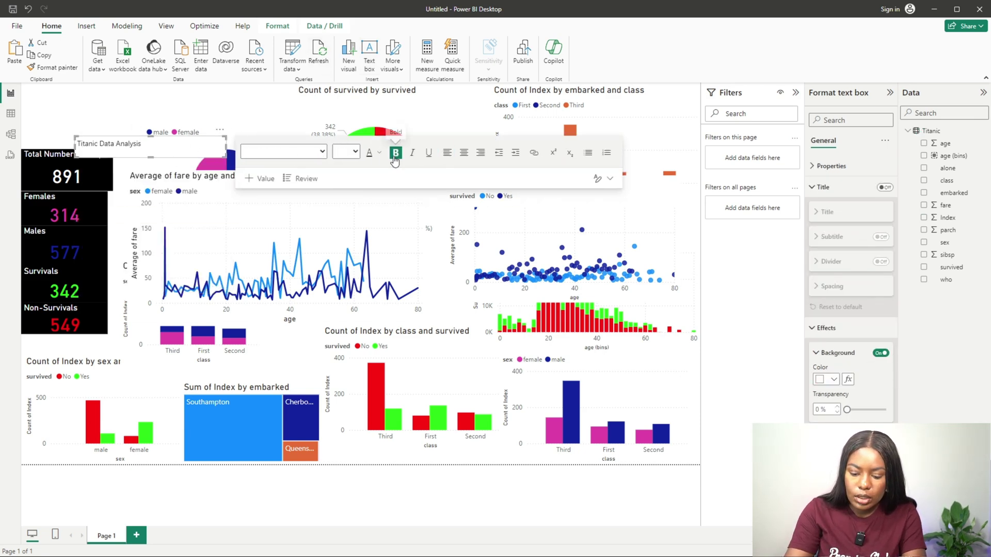
{"action": "left_click", "coordinate": [322, 151]}
{"action": "left_click_drag", "start_coordinate": [146, 144], "coordinate": [77, 143]}
{"action": "left_click", "coordinate": [355, 152]}
{"action": "left_click", "coordinate": [341, 270]}
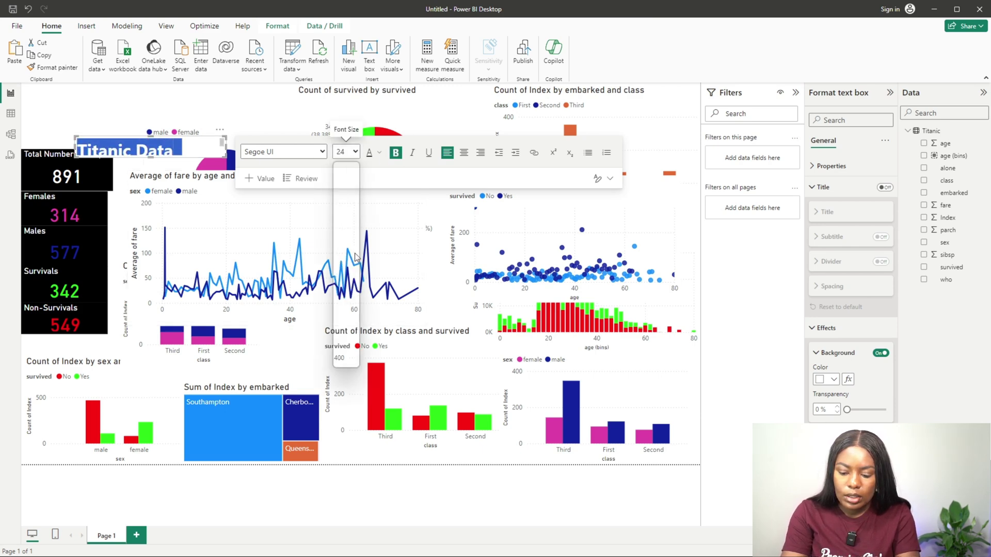
{"action": "left_click", "coordinate": [346, 151]}
{"action": "left_click", "coordinate": [344, 260]}
{"action": "left_click_drag", "start_coordinate": [225, 157], "coordinate": [169, 99]}
Give the "Titanic Data Analysis" text box a black background and white text
{"action": "left_click", "coordinate": [812, 168]}
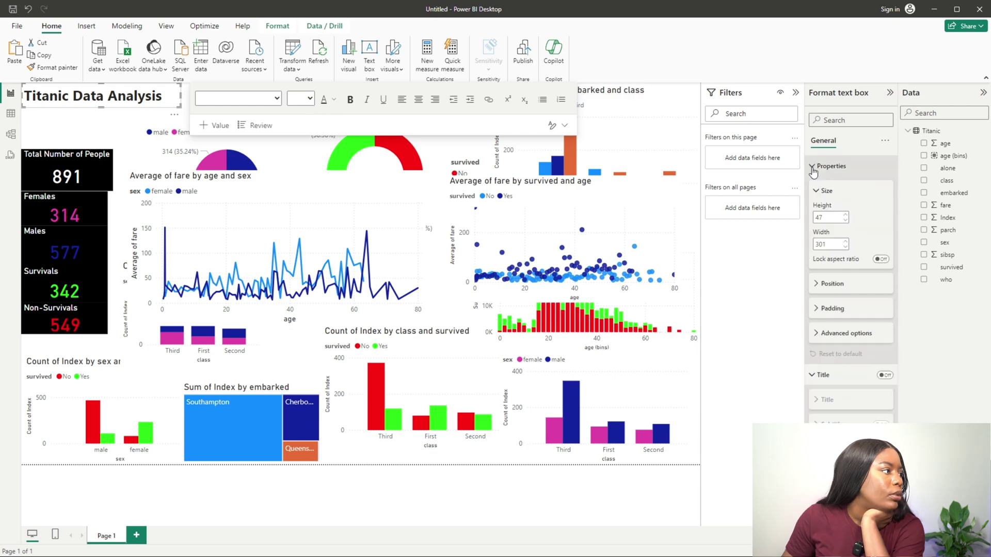
{"action": "left_click", "coordinate": [814, 167]}
{"action": "left_click", "coordinate": [818, 187]}
{"action": "left_click", "coordinate": [826, 260]}
{"action": "left_click", "coordinate": [835, 284]}
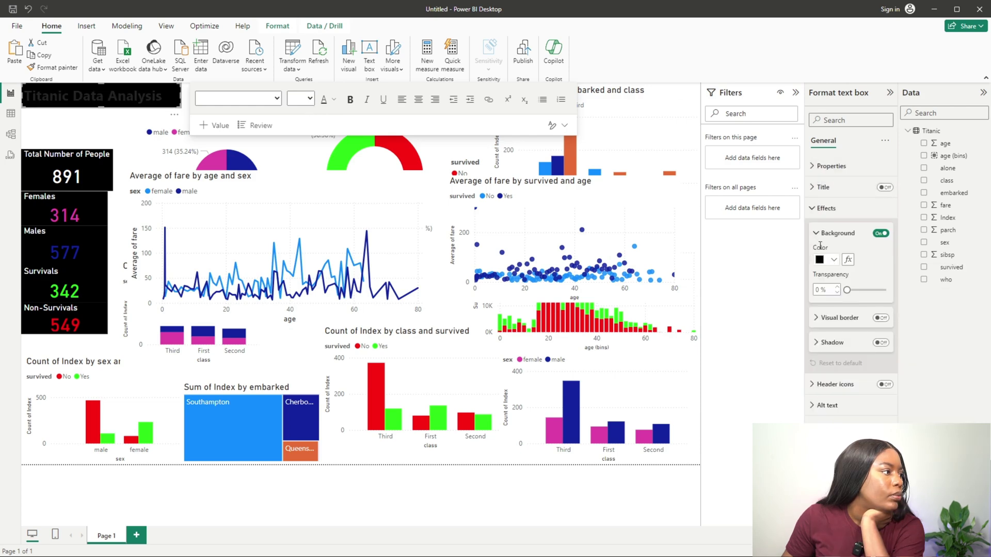
{"action": "triple_click", "coordinate": [129, 98]}
{"action": "left_click", "coordinate": [333, 99]}
{"action": "left_click", "coordinate": [337, 134]}
Place the Total Number of People card directly below the heading and reduce its size
{"action": "left_click", "coordinate": [98, 135]}
{"action": "left_click", "coordinate": [77, 165]}
{"action": "left_click_drag", "start_coordinate": [78, 165], "coordinate": [100, 144]}
Change the total card's title to "No of People Onboard"
{"action": "left_click", "coordinate": [851, 120]}
{"action": "left_click", "coordinate": [836, 213]}
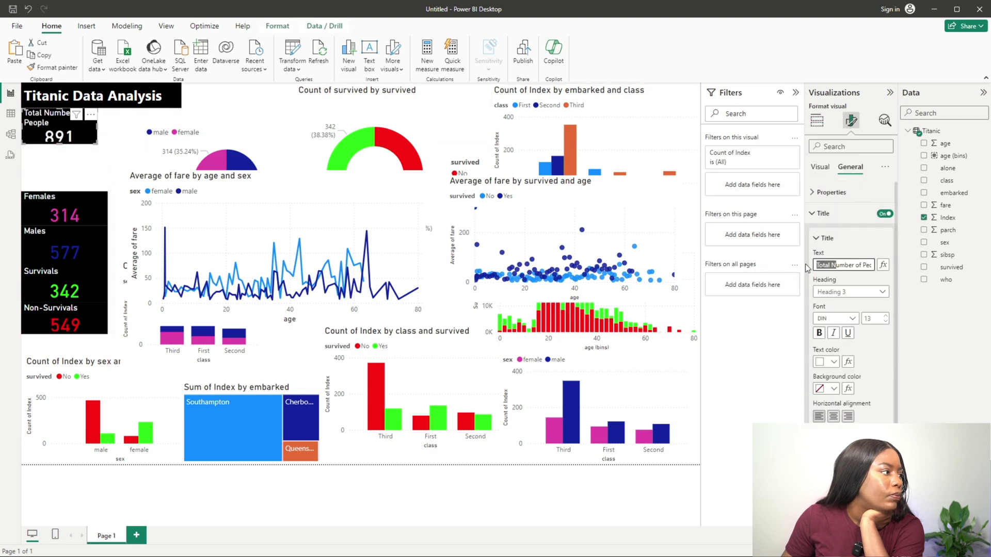
{"action": "type", "text": "No"}
{"action": "left_click", "coordinate": [861, 265]}
{"action": "type", "text": "Onboard"}
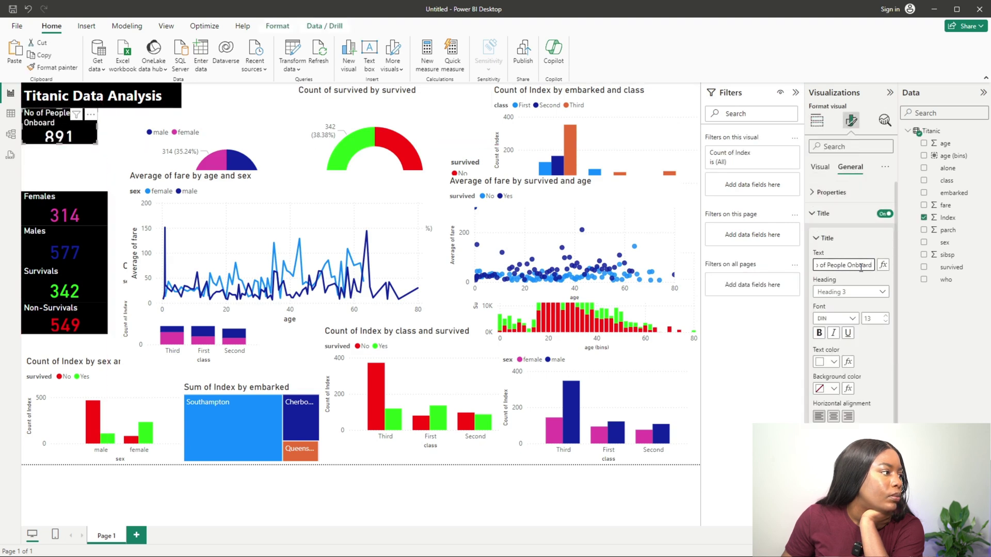
Resize the five cards to equal width and stack them below the heading in the order total, Males, Females, Survivals, Non-Survivals
{"action": "left_click_drag", "start_coordinate": [97, 142], "coordinate": [112, 139]}
{"action": "left_click_drag", "start_coordinate": [68, 206], "coordinate": [86, 214]}
{"action": "left_click_drag", "start_coordinate": [67, 262], "coordinate": [113, 175]}
{"action": "left_click_drag", "start_coordinate": [47, 219], "coordinate": [28, 195]}
{"action": "left_click_drag", "start_coordinate": [107, 209], "coordinate": [112, 207]}
{"action": "left_click_drag", "start_coordinate": [93, 284], "coordinate": [112, 242]}
{"action": "left_click_drag", "start_coordinate": [62, 317], "coordinate": [113, 258]}
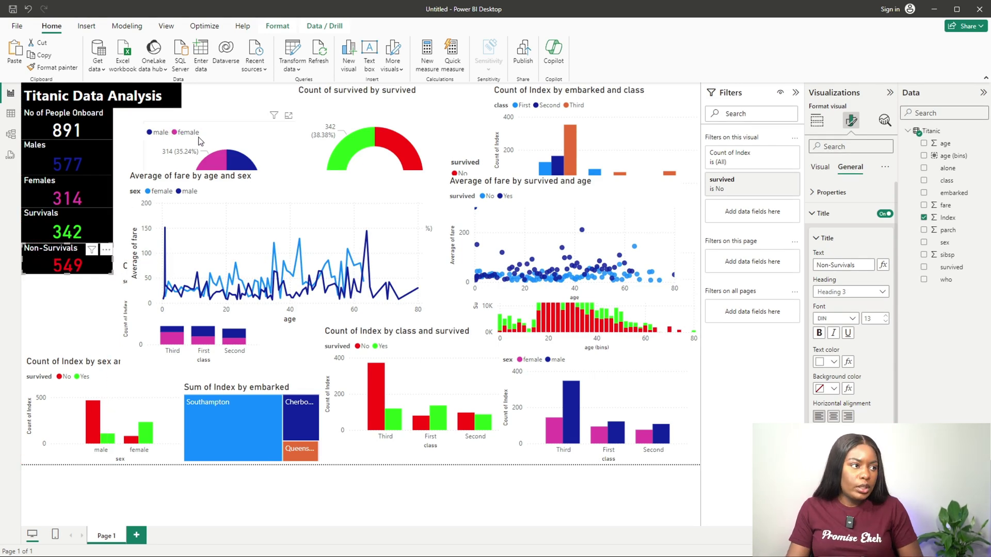
Move the fare line chart toward the page's lower right, then place the sex pie chart beside the cards and narrow it
{"action": "left_click_drag", "start_coordinate": [376, 265], "coordinate": [610, 382]}
{"action": "left_click_drag", "start_coordinate": [223, 135], "coordinate": [192, 121]}
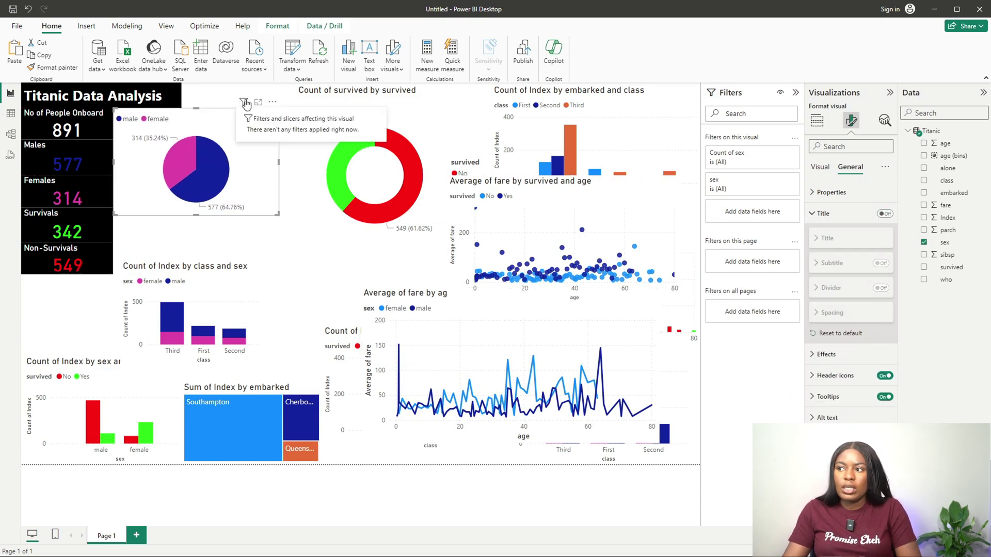
{"action": "left_click_drag", "start_coordinate": [276, 215], "coordinate": [238, 224]}
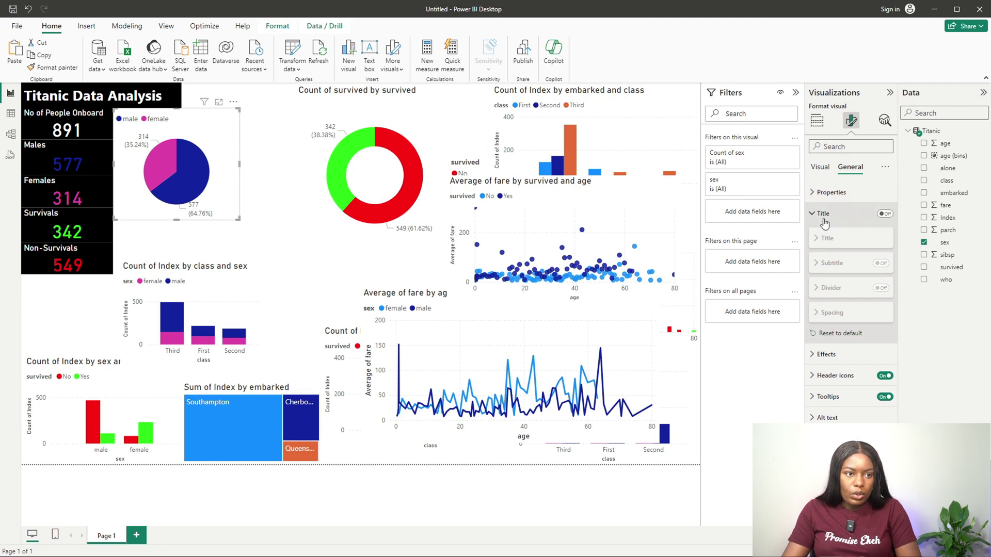
Set the sex pie chart's detail labels to show category and percent of total, with the position Prefer inside
{"action": "left_click", "coordinate": [821, 167]}
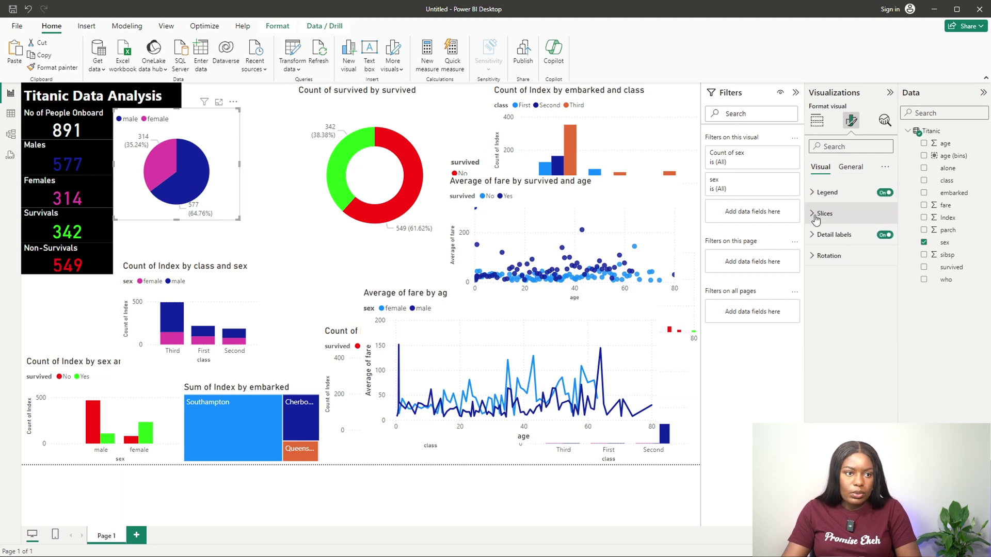
{"action": "left_click", "coordinate": [826, 235]}
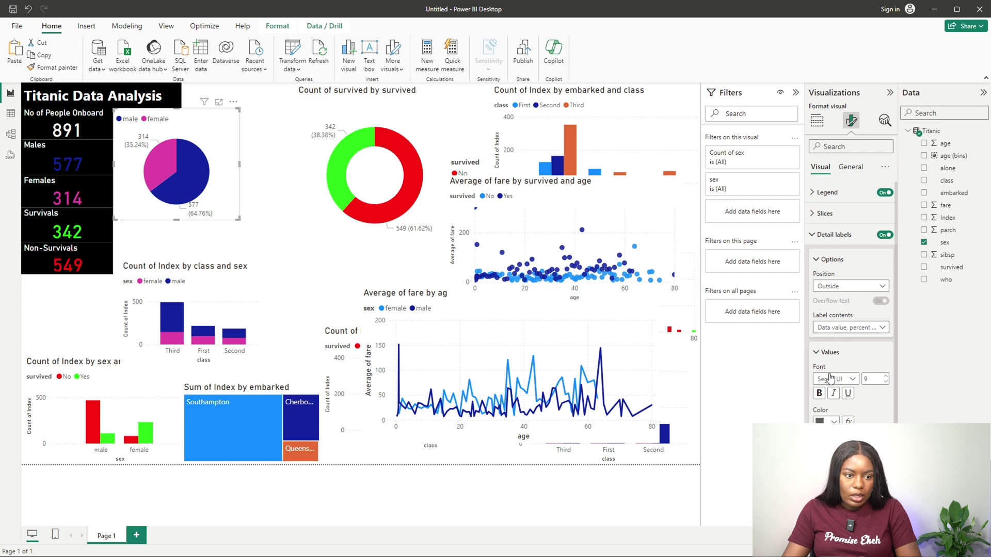
{"action": "left_click", "coordinate": [851, 327]}
{"action": "left_click", "coordinate": [845, 395]}
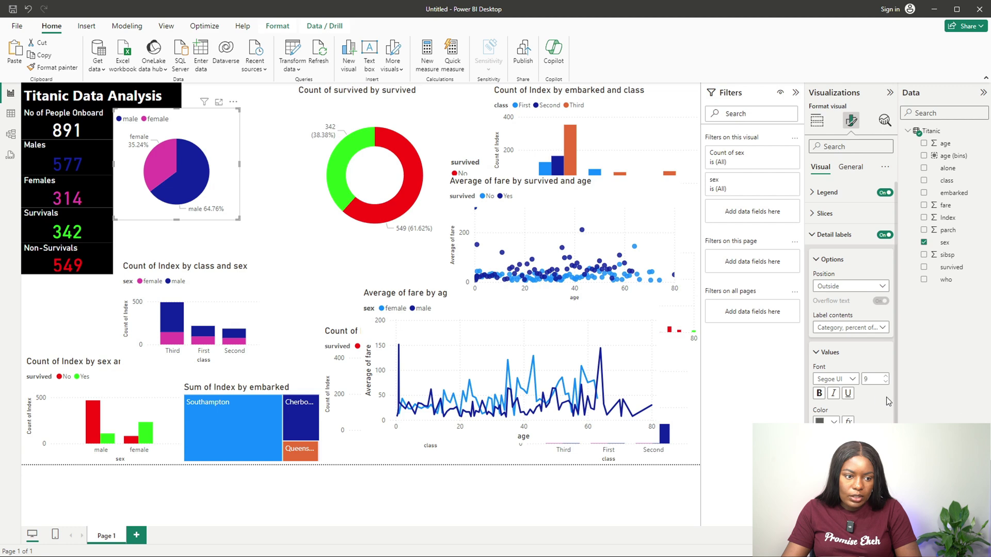
{"action": "scroll", "coordinate": [849, 392], "scroll_direction": "down", "scroll_amount": 1}
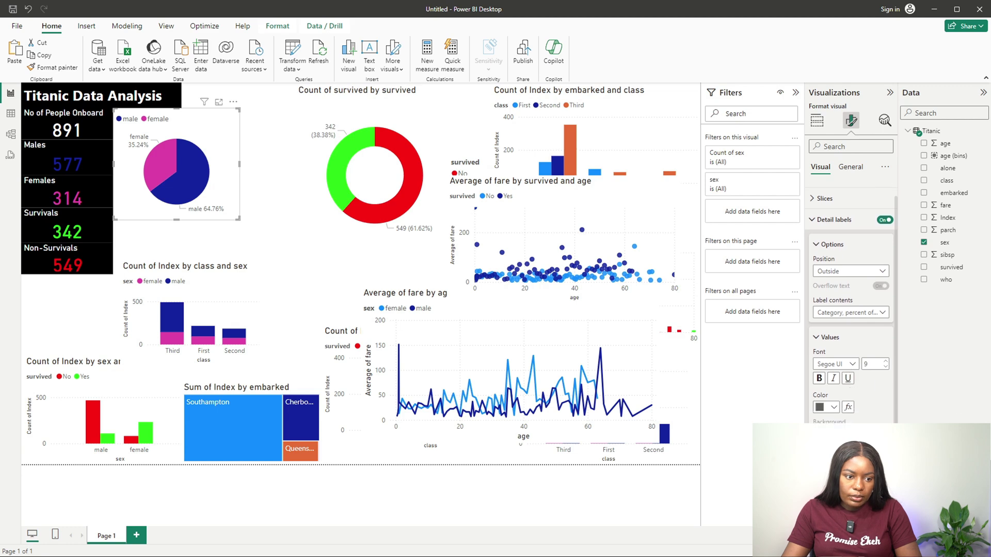
{"action": "left_click", "coordinate": [855, 274]}
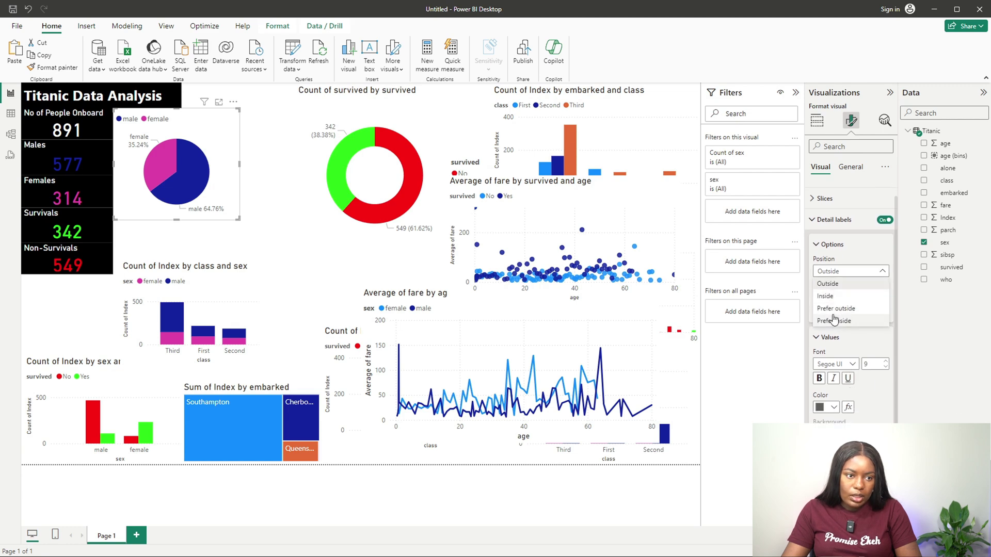
{"action": "left_click", "coordinate": [833, 329]}
Make the sex pie chart's detail label values bold at font size 8
{"action": "left_click", "coordinate": [832, 408]}
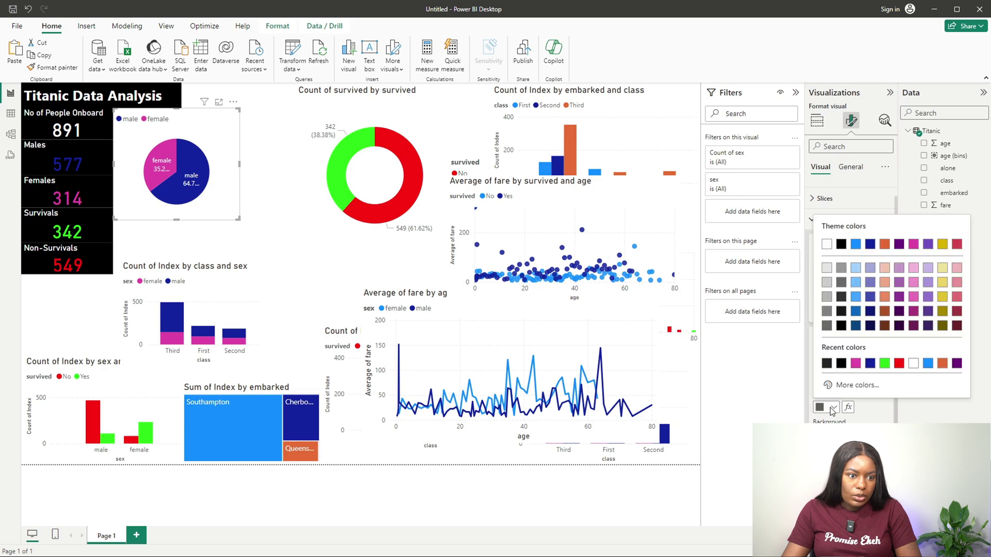
{"action": "left_click", "coordinate": [884, 420]}
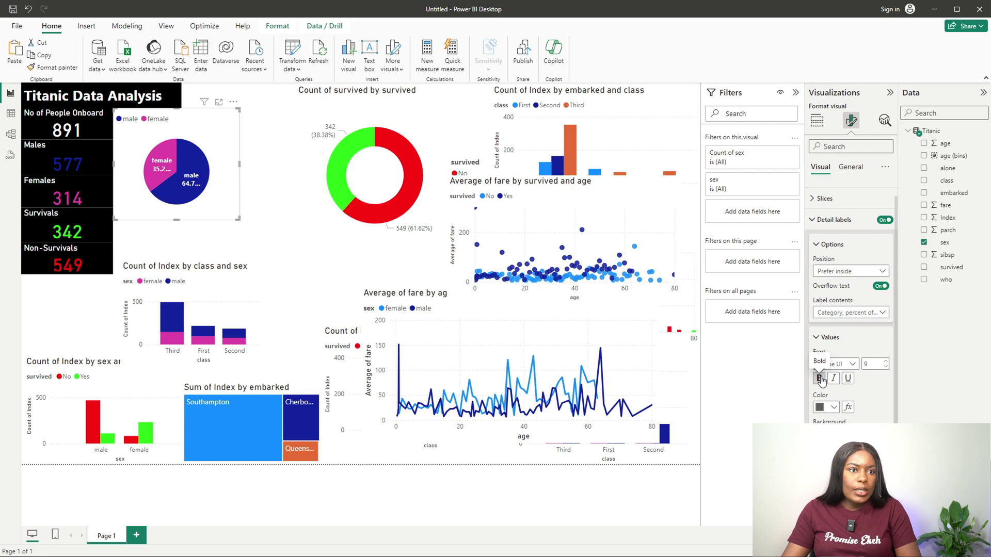
{"action": "left_click", "coordinate": [885, 366]}
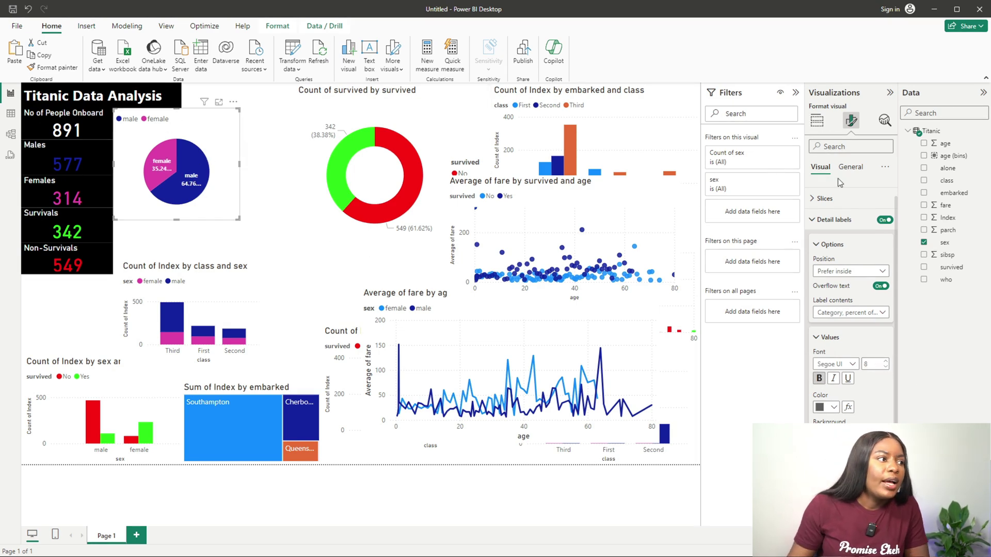
Set the sex pie chart's padding to 0 px on all four sides
{"action": "left_click", "coordinate": [850, 167]}
{"action": "left_click", "coordinate": [830, 192]}
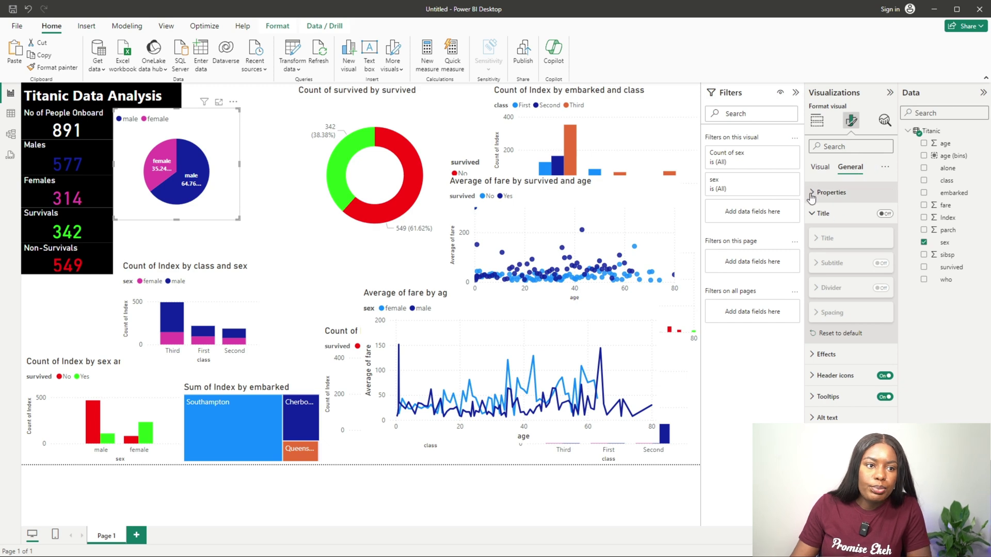
{"action": "left_click", "coordinate": [833, 335]}
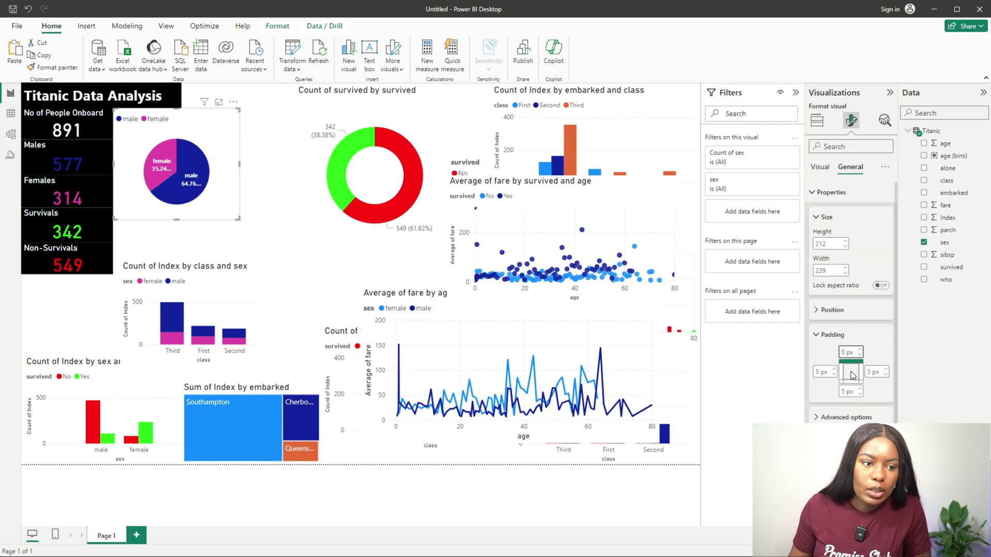
{"action": "left_click", "coordinate": [823, 372]}
{"action": "type", "text": "0"}
{"action": "left_click", "coordinate": [858, 393]}
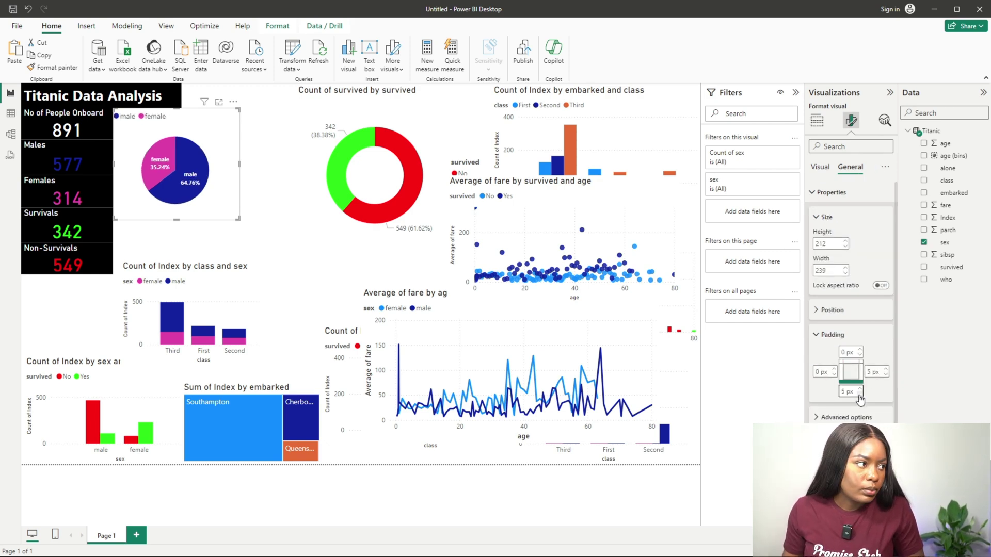
{"action": "left_click", "coordinate": [875, 372]}
{"action": "type", "text": "0"}
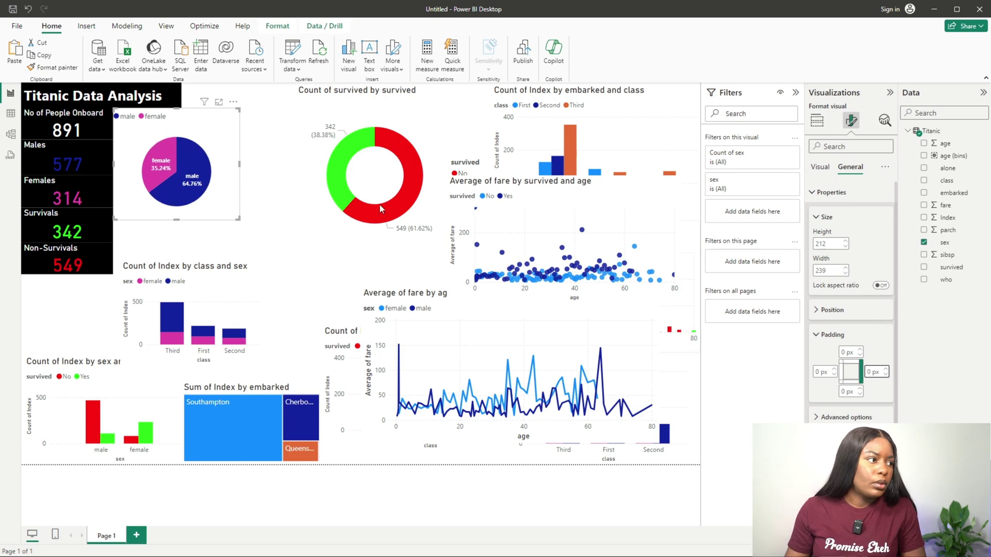
Enlarge the sex pie chart slightly and turn off its legend
{"action": "left_click_drag", "start_coordinate": [244, 224], "coordinate": [250, 229]}
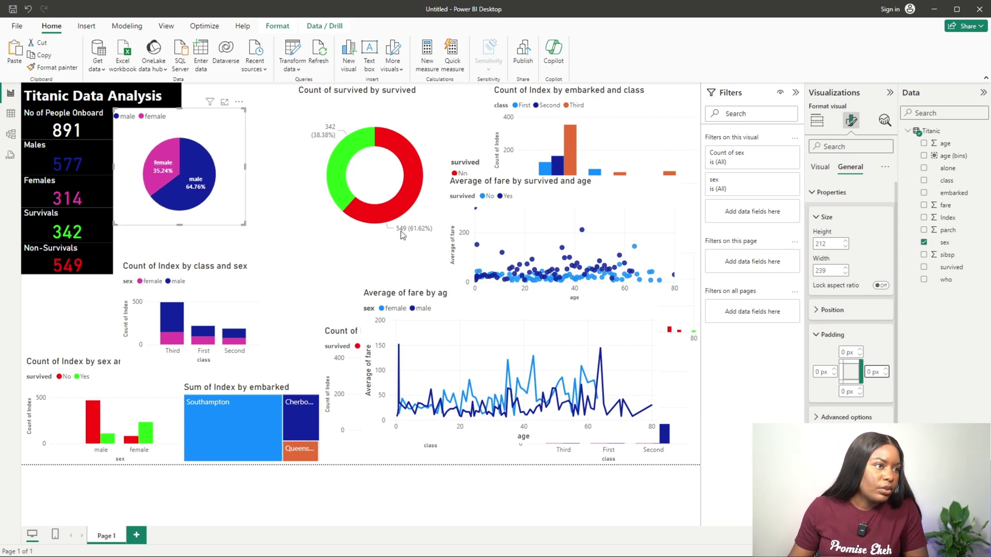
{"action": "left_click", "coordinate": [820, 166]}
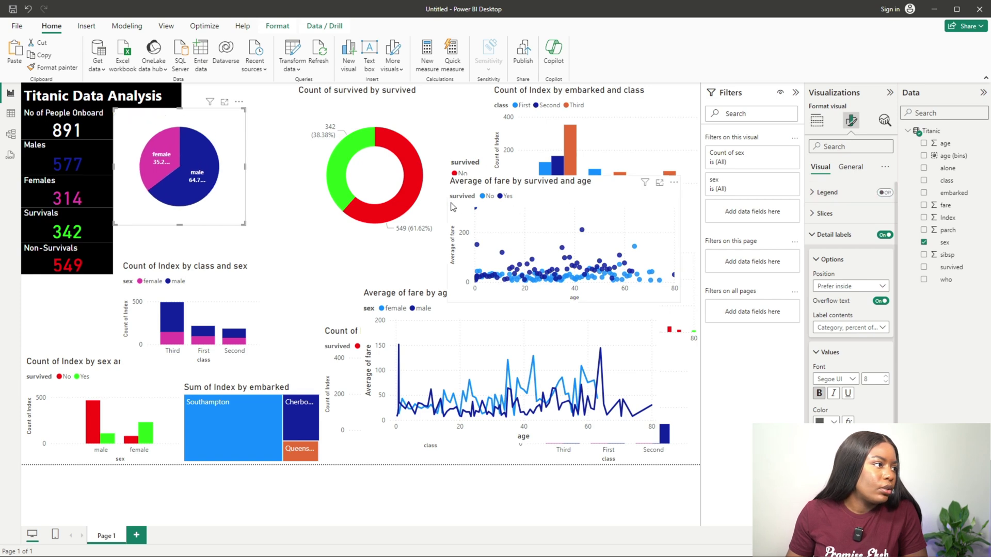
{"action": "left_click", "coordinate": [269, 202]}
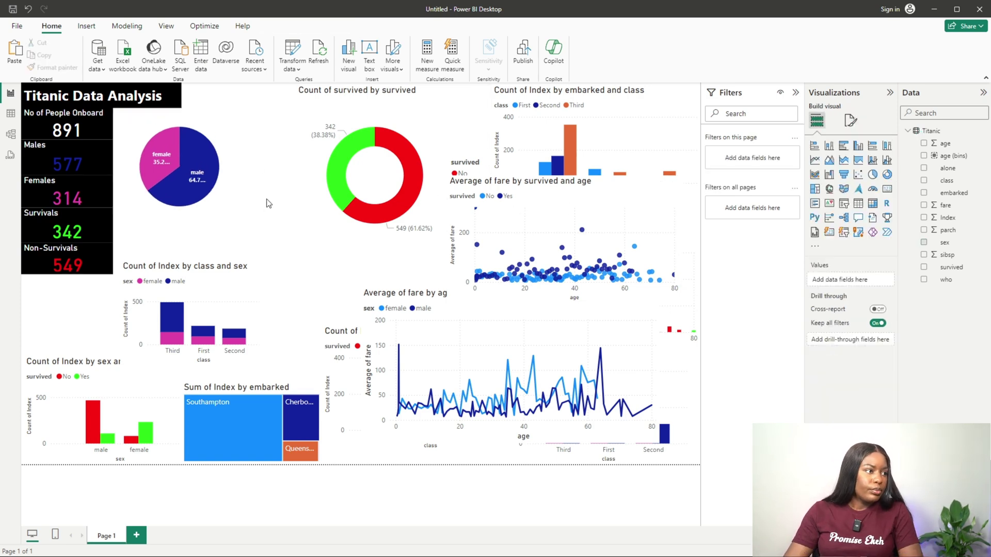
Move the survived donut chart up beside the sex pie chart and reduce its size slightly
{"action": "left_click_drag", "start_coordinate": [316, 156], "coordinate": [261, 173]}
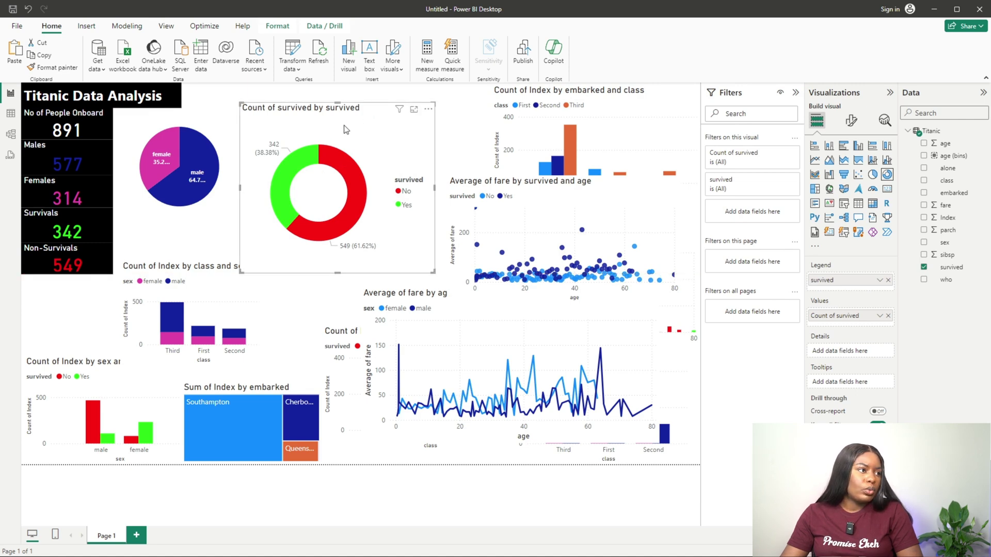
{"action": "left_click_drag", "start_coordinate": [336, 127], "coordinate": [328, 107]}
{"action": "left_click_drag", "start_coordinate": [427, 253], "coordinate": [419, 251]}
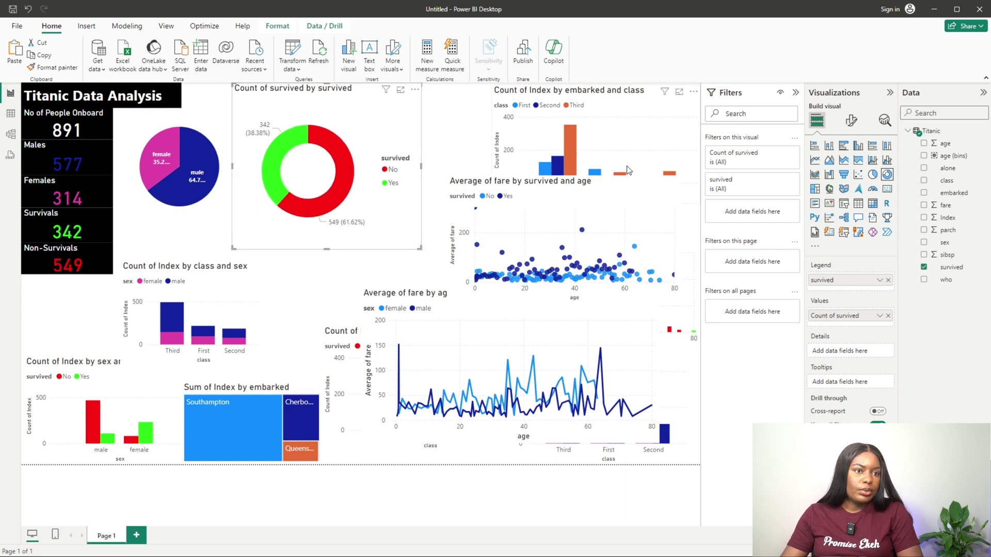
Set the donut chart's legend position to Top left
{"action": "left_click", "coordinate": [850, 120]}
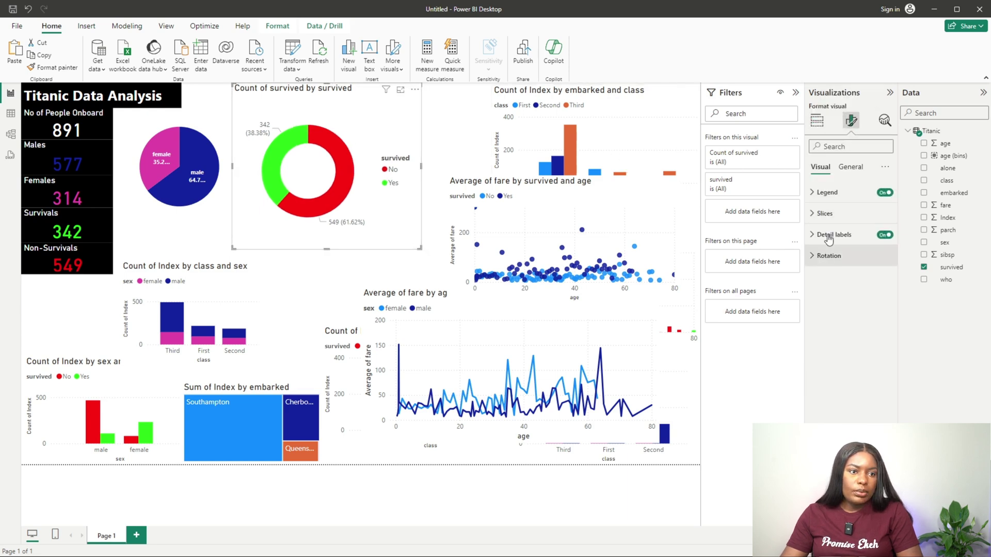
{"action": "left_click", "coordinate": [825, 192]}
{"action": "left_click", "coordinate": [828, 257]}
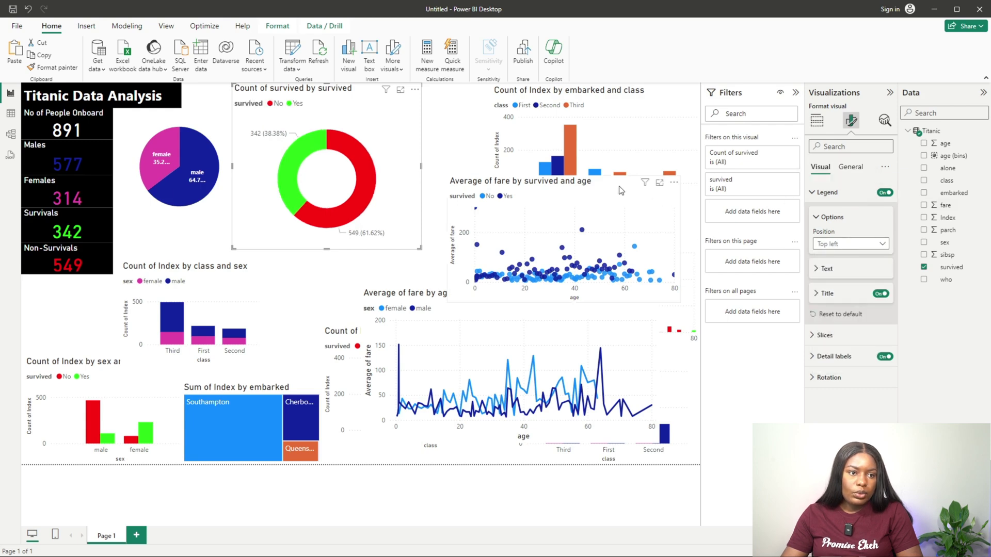
Change the donut chart's title to "Count of Survived" and turn off its legend title
{"action": "left_click", "coordinate": [850, 167]}
{"action": "left_click", "coordinate": [823, 213]}
{"action": "left_click_drag", "start_coordinate": [843, 265], "coordinate": [802, 266]}
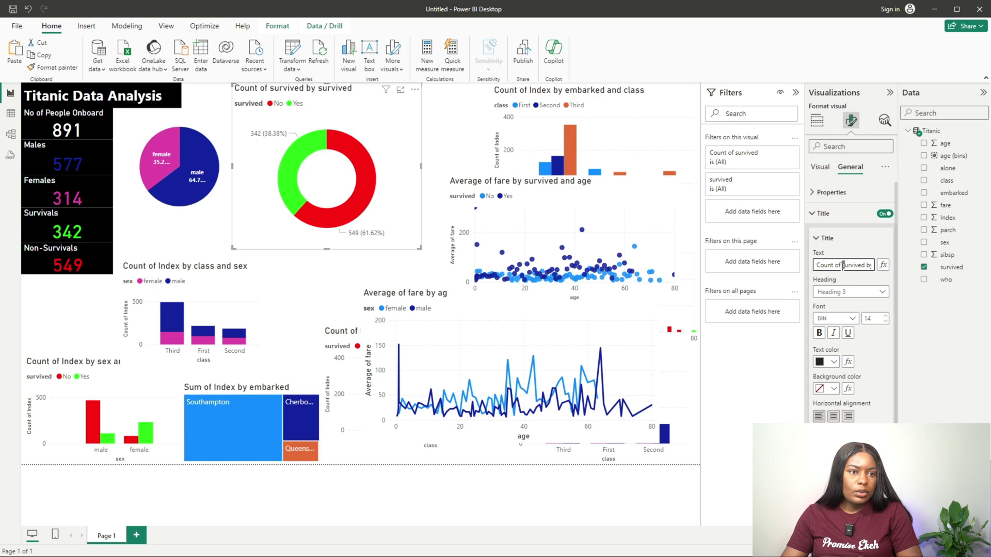
{"action": "type", "text": "S"}
{"action": "left_click_drag", "start_coordinate": [864, 265], "coordinate": [880, 266]}
{"action": "key", "text": "BackSpace"}
{"action": "left_click", "coordinate": [407, 221]}
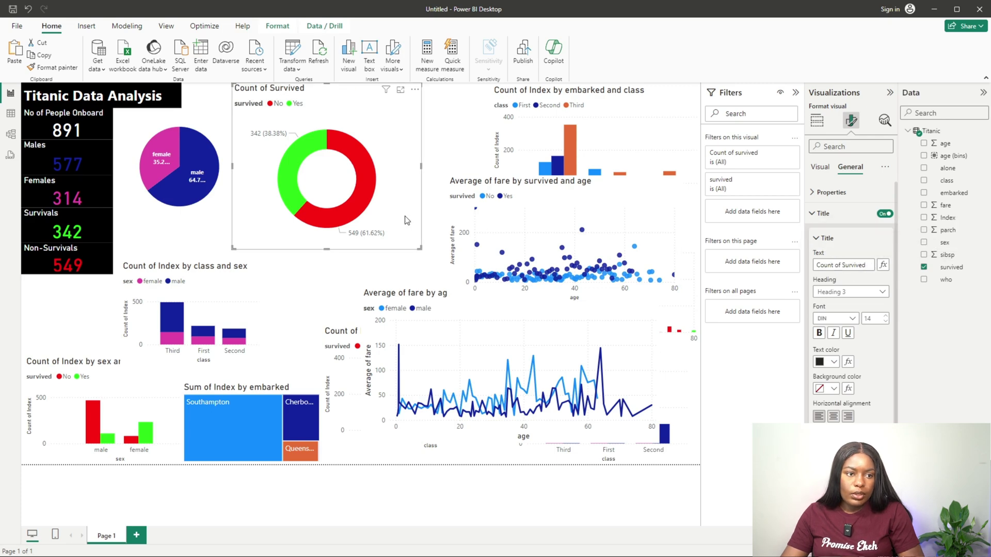
{"action": "left_click", "coordinate": [819, 166]}
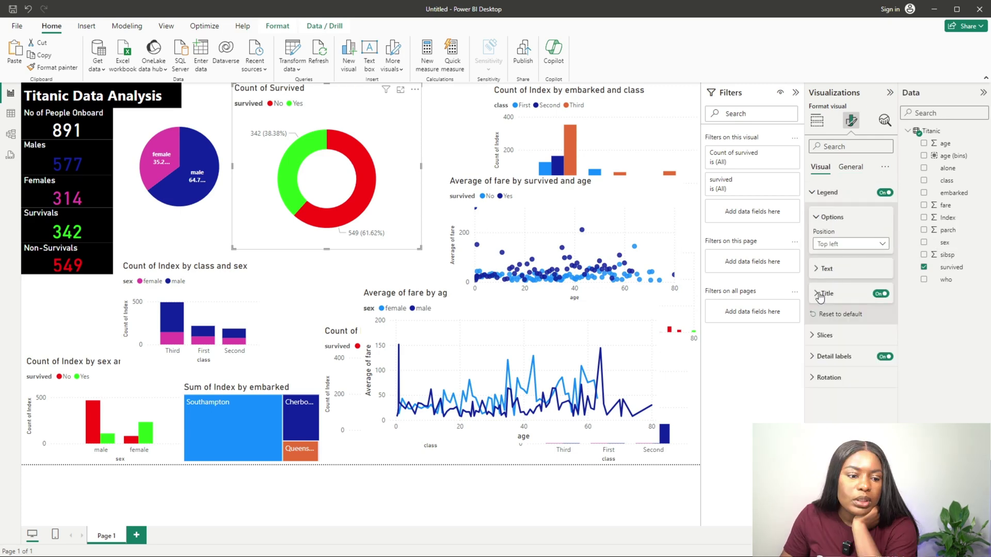
{"action": "left_click", "coordinate": [878, 295]}
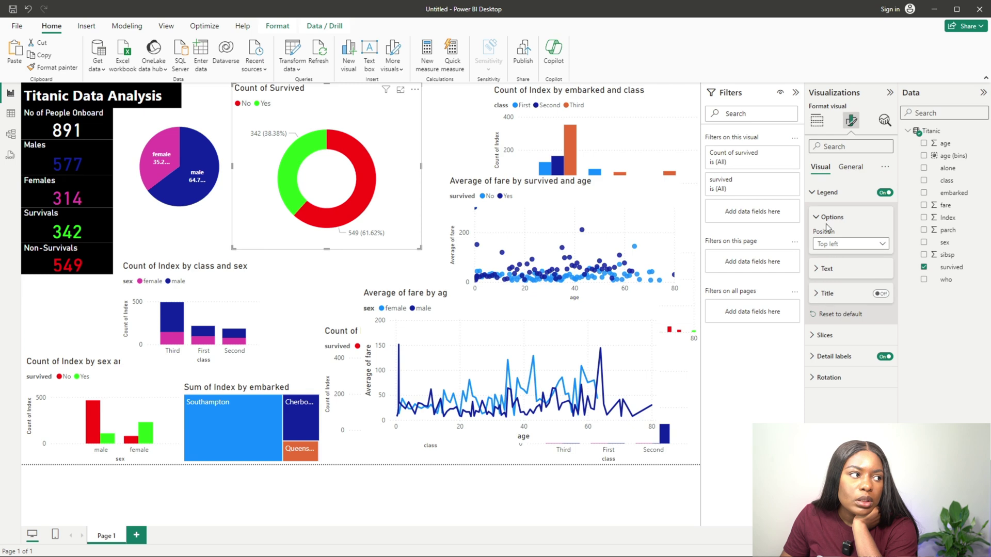
Show the donut chart's detail labels as percent of total in bold size 8, and shrink the chart
{"action": "left_click", "coordinate": [834, 357]}
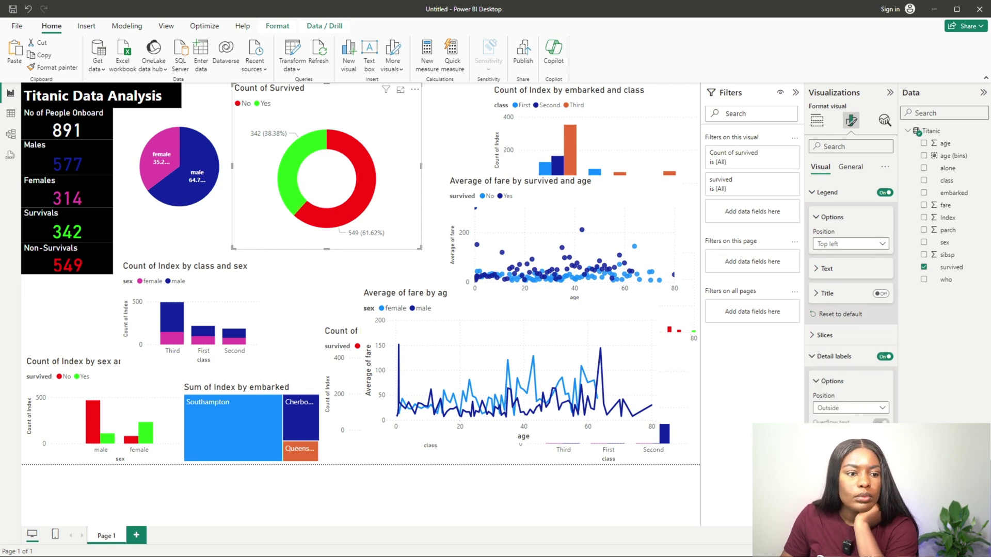
{"action": "scroll", "coordinate": [851, 302], "scroll_direction": "down", "scroll_amount": 2}
{"action": "left_click", "coordinate": [825, 438]}
{"action": "left_click", "coordinate": [856, 397]}
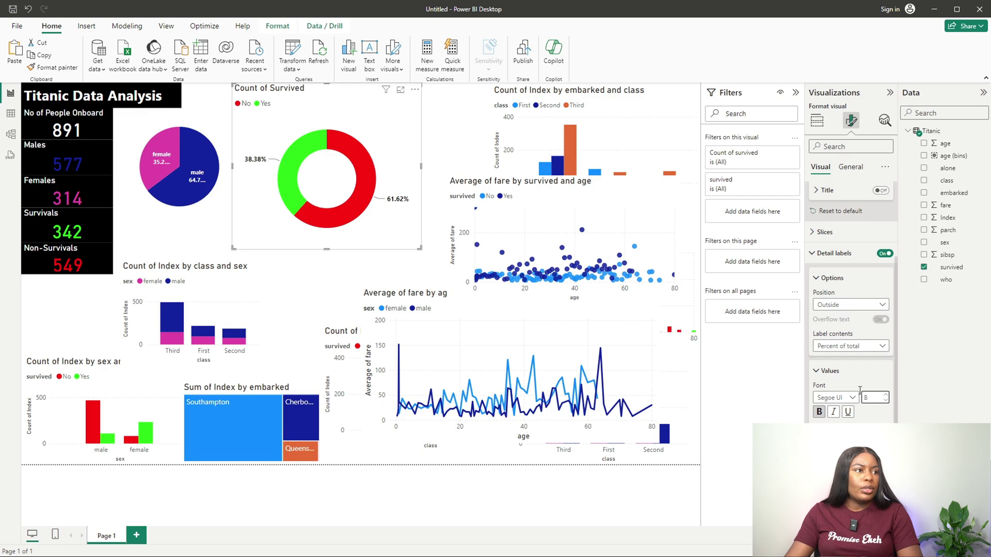
{"action": "left_click_drag", "start_coordinate": [418, 250], "coordinate": [397, 235]}
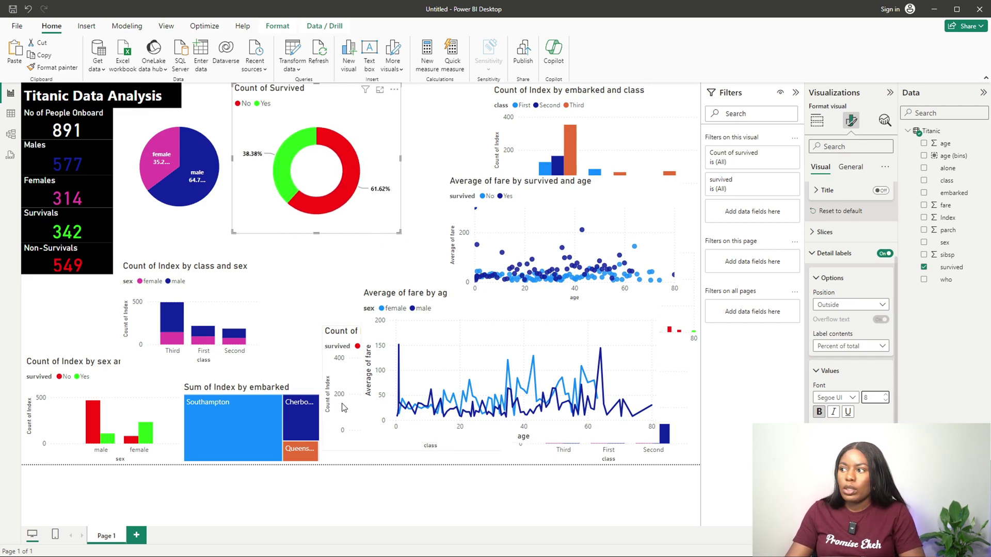
Move the embarked and class column chart to the page's lower middle and the fare scatter chart to the page's upper right corner
{"action": "left_click", "coordinate": [457, 211]}
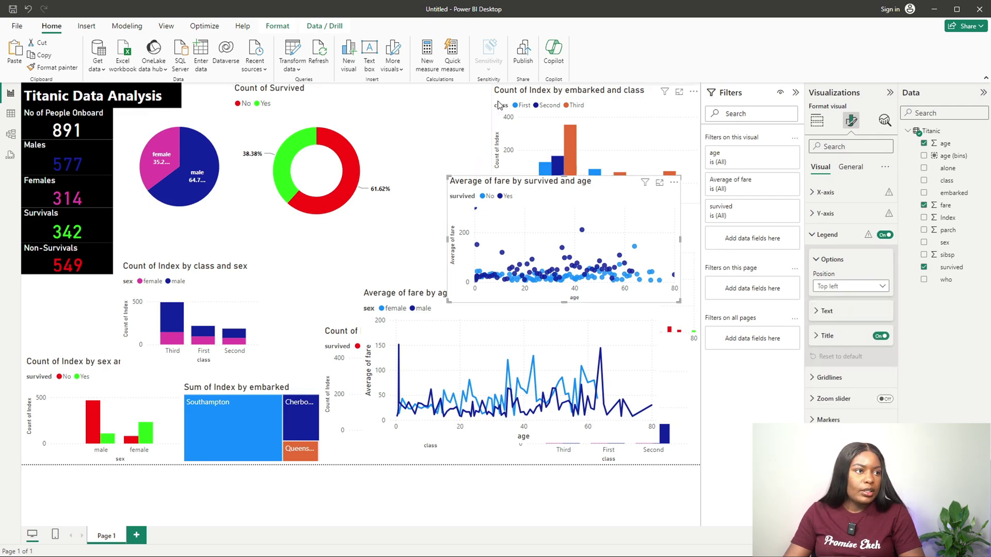
{"action": "key", "text": "ctrl+z"}
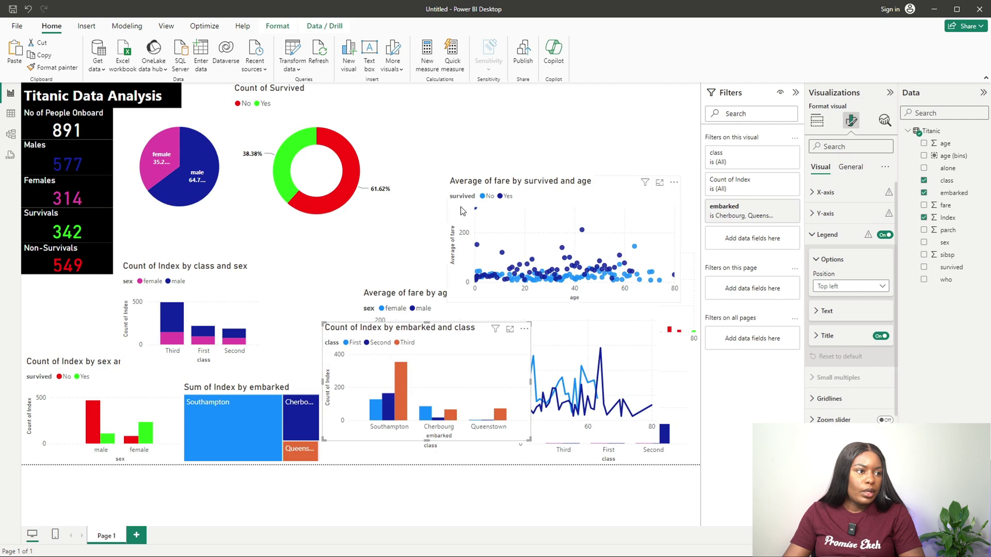
{"action": "key", "text": "ctrl+z"}
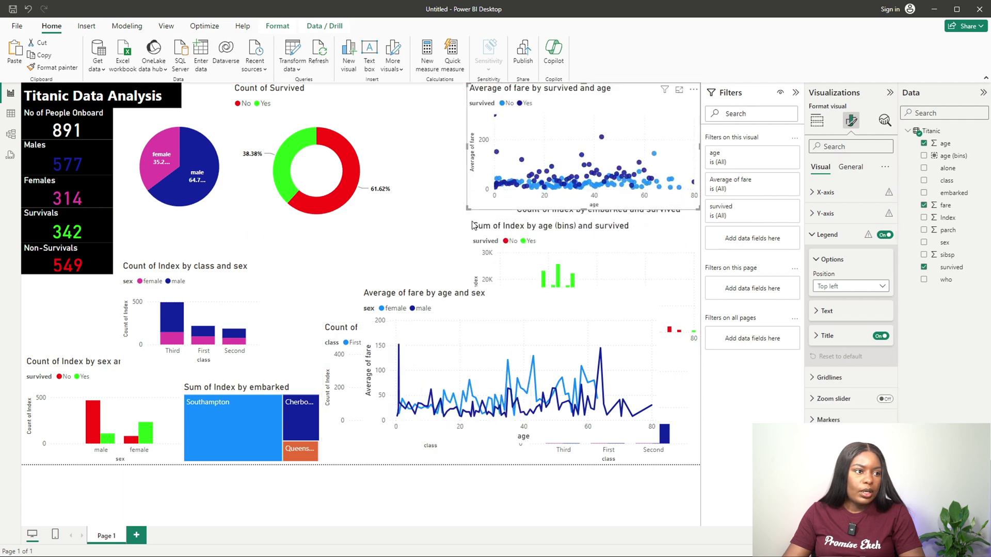
Place the embarked and survived column chart below the donut chart, beside the class and sex chart
{"action": "left_click", "coordinate": [521, 216]}
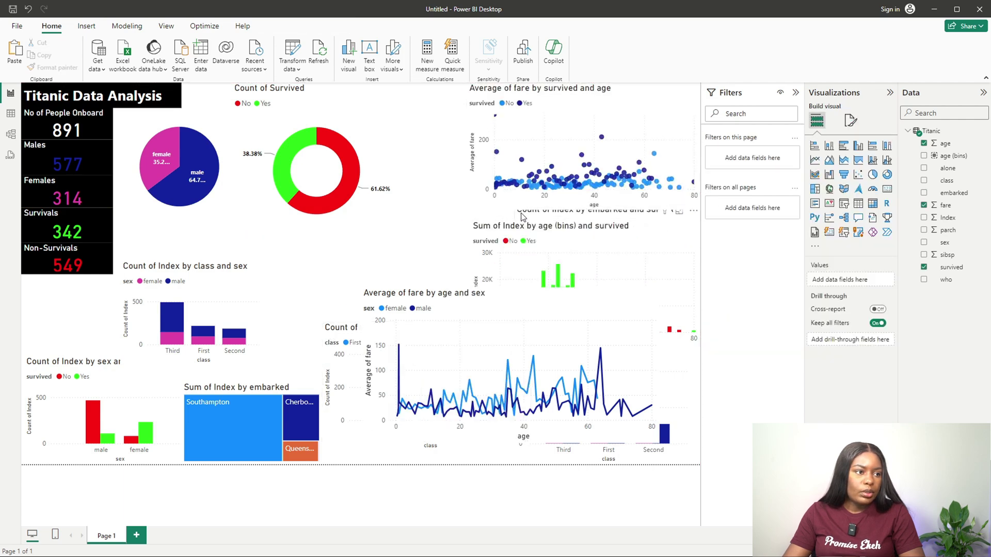
{"action": "left_click_drag", "start_coordinate": [445, 251], "coordinate": [265, 264]}
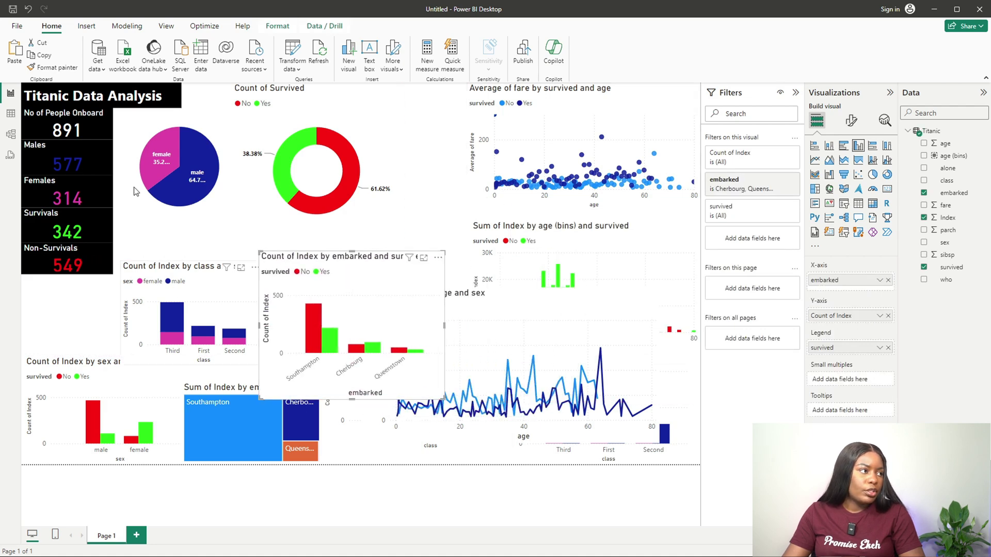
{"action": "key", "text": "ctrl+z"}
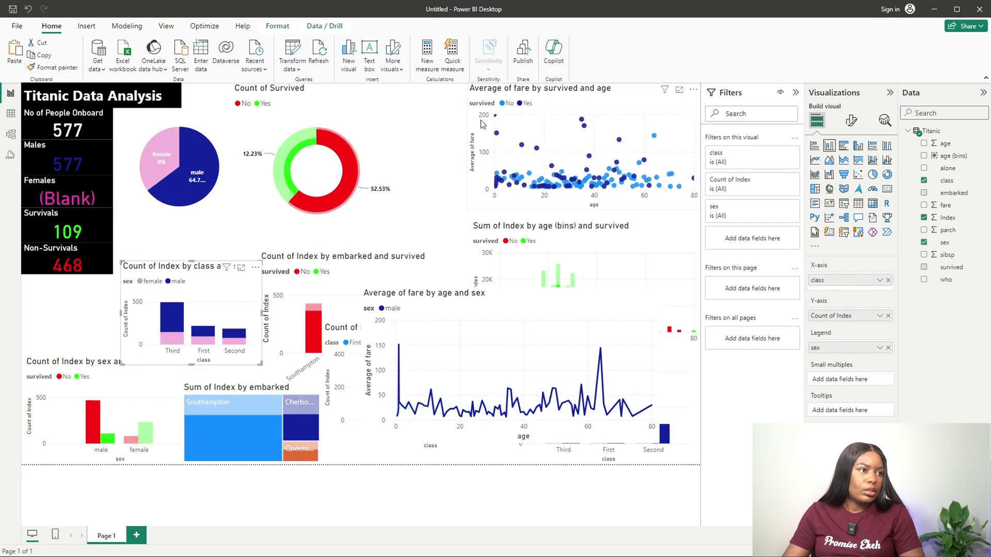
{"action": "left_click", "coordinate": [198, 290]}
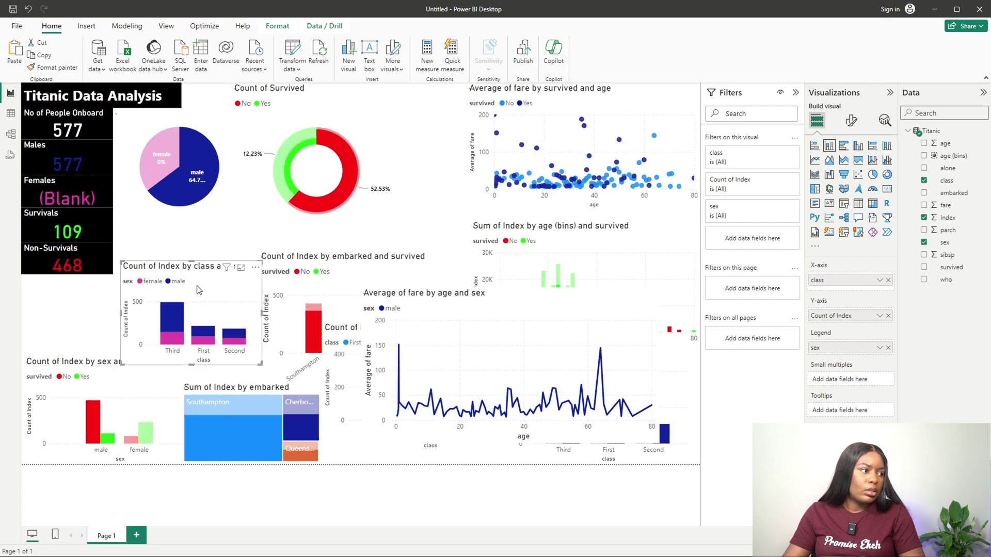
Use Format Painter to give the fare scatter chart the red No and green Yes survived colors, and open its visual formatting
{"action": "left_click", "coordinate": [57, 68]}
{"action": "left_click", "coordinate": [479, 120]}
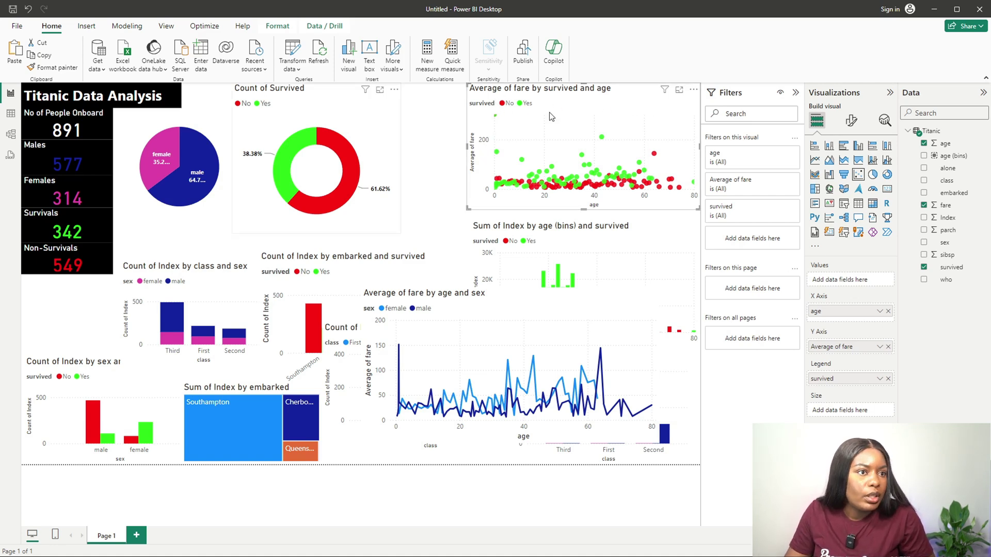
{"action": "left_click", "coordinate": [851, 120]}
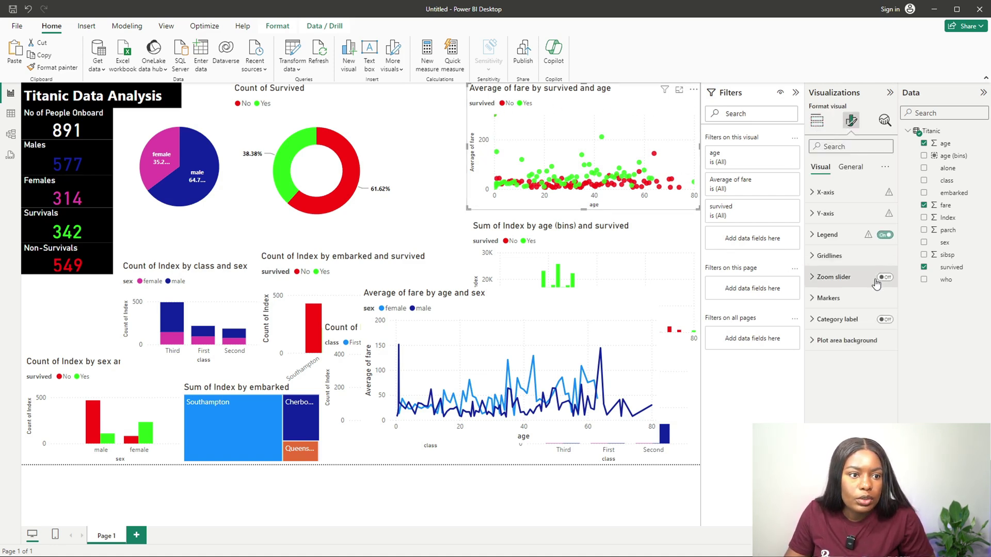
Turn off the fare scatter chart's legend and turn on its zoom slider for the Y-axis only
{"action": "left_click", "coordinate": [885, 235]}
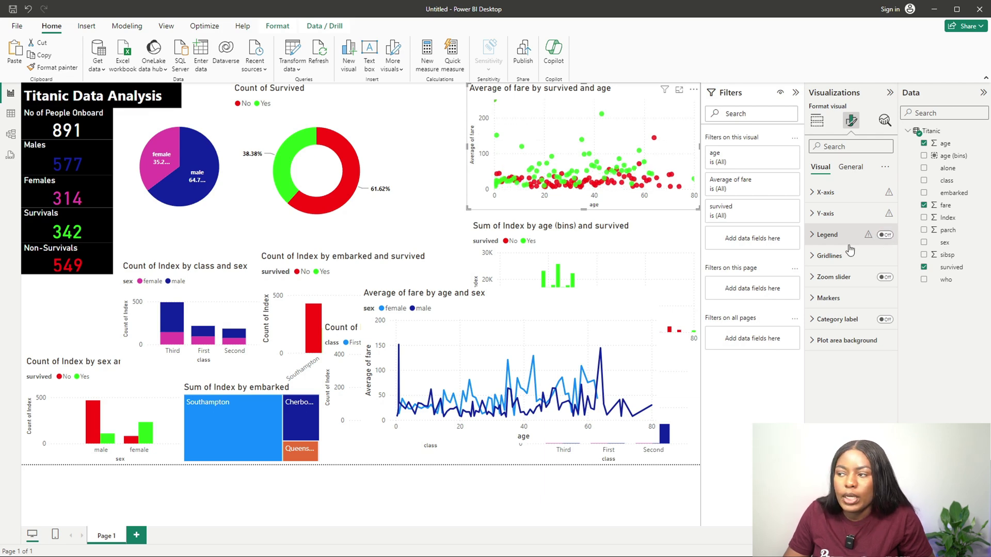
{"action": "left_click", "coordinate": [814, 216]}
{"action": "left_click", "coordinate": [814, 216]}
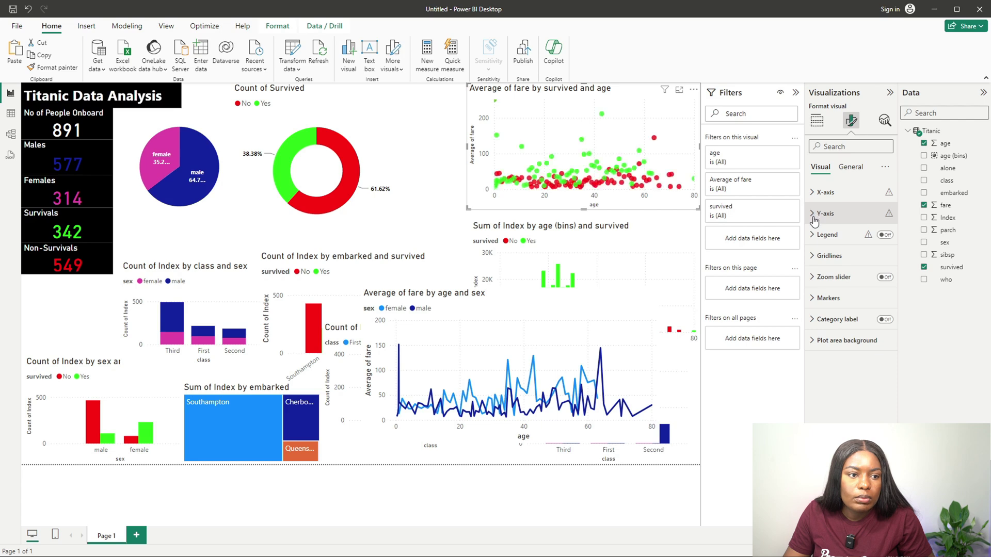
{"action": "left_click", "coordinate": [883, 278]}
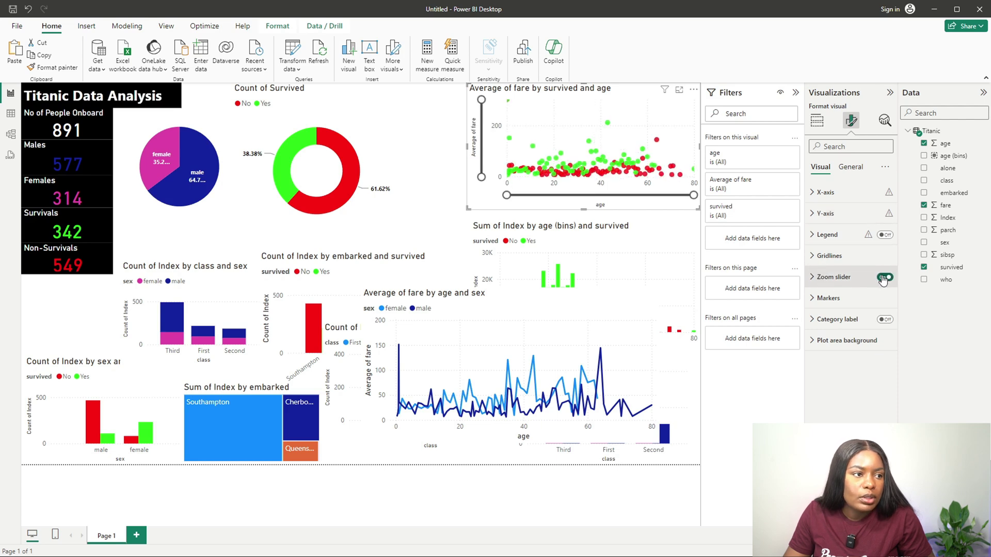
{"action": "left_click", "coordinate": [846, 278]}
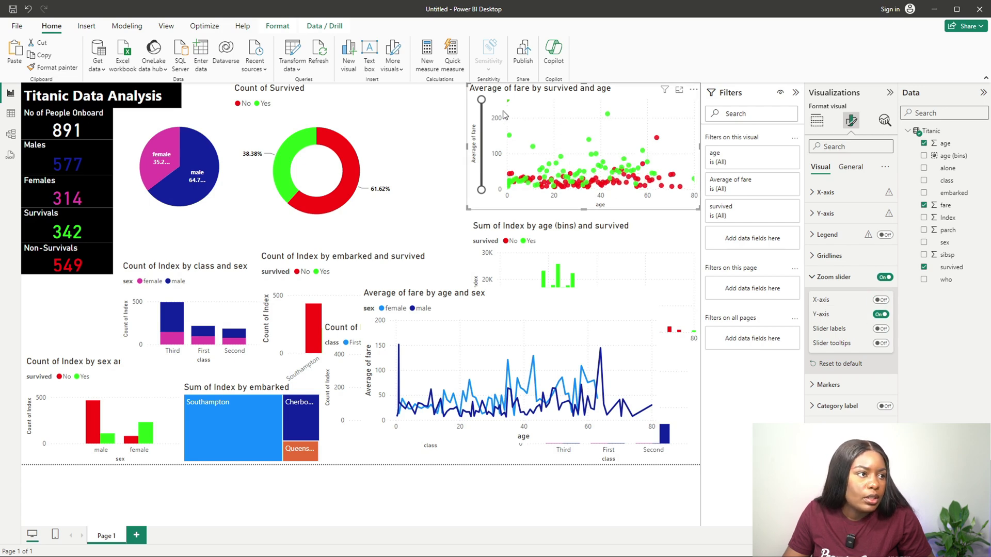
{"action": "mouse_move", "coordinate": [481, 100]}
{"action": "left_mouse_down"}
{"action": "mouse_move", "coordinate": [491, 179]}
{"action": "mouse_move", "coordinate": [489, 101]}
{"action": "left_mouse_up"}
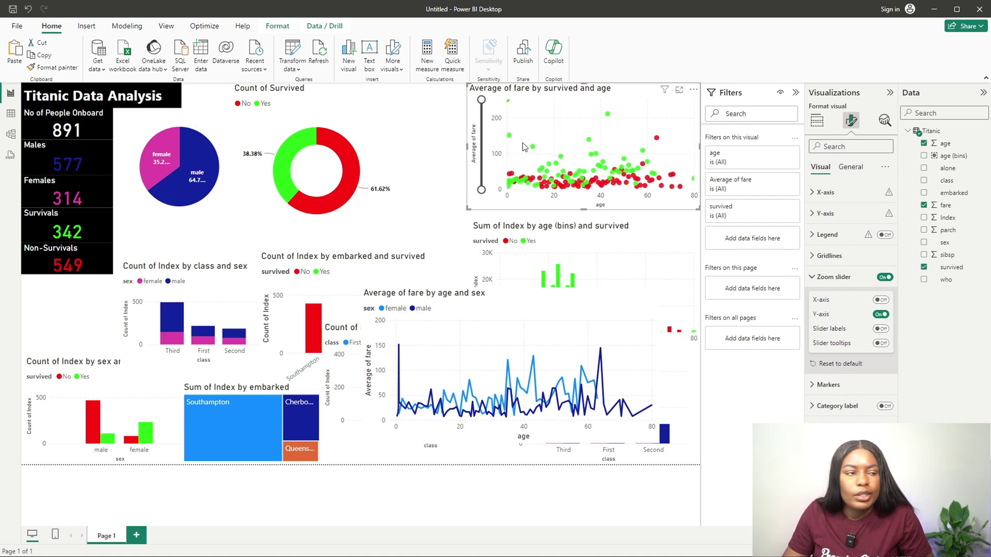
Move the stacked class and sex column chart directly below the pie chart and turn off its legend and title
{"action": "left_click_drag", "start_coordinate": [209, 286], "coordinate": [202, 240]}
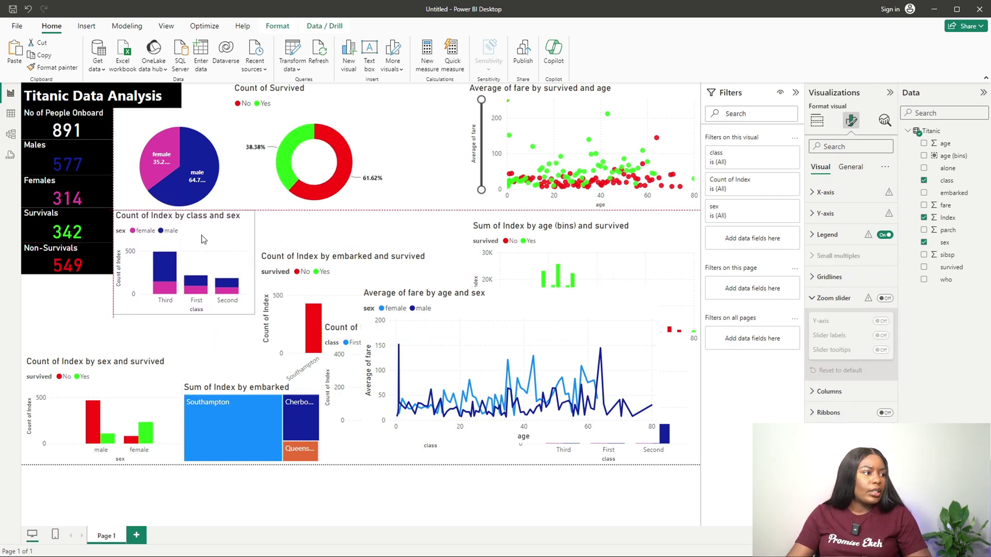
{"action": "left_click_drag", "start_coordinate": [224, 295], "coordinate": [224, 295]}
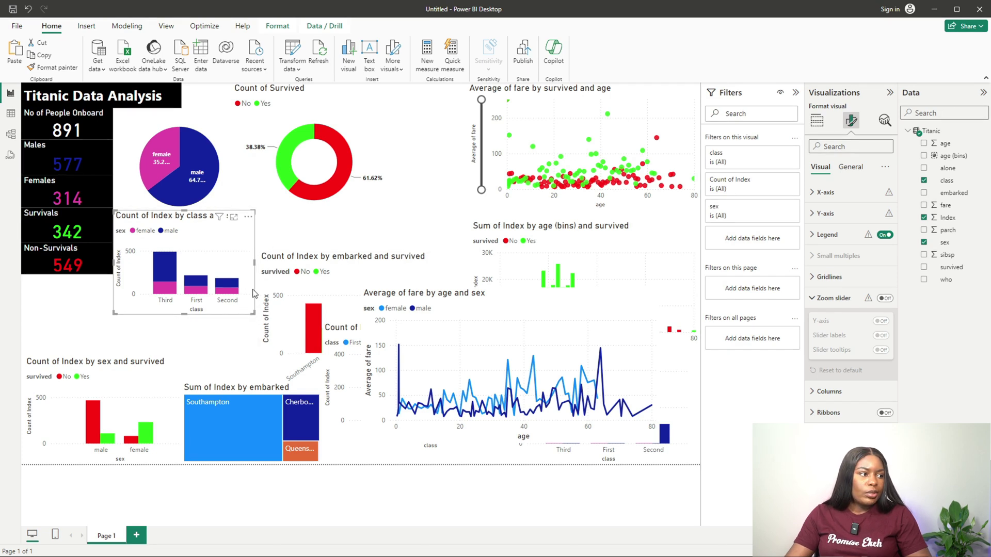
{"action": "left_click", "coordinate": [885, 235]}
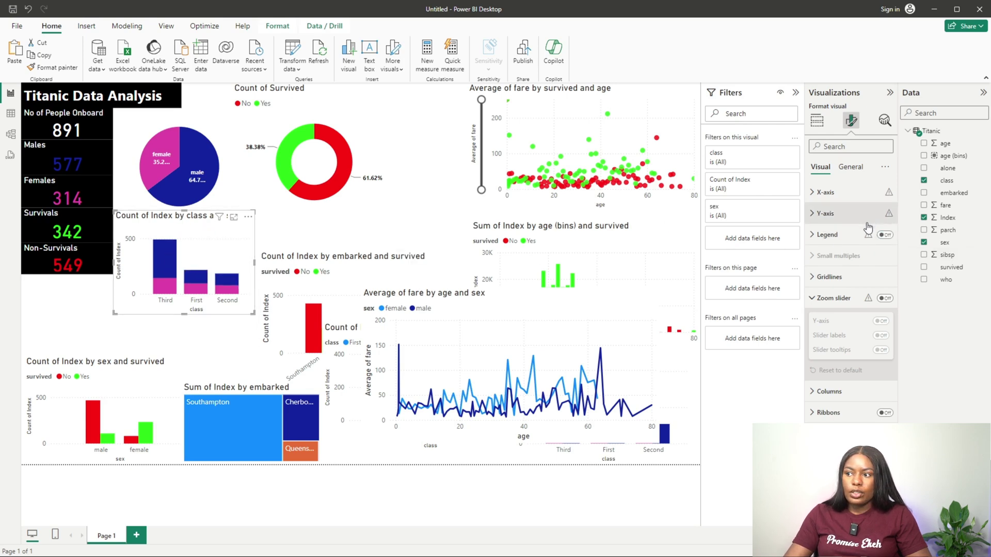
{"action": "left_click", "coordinate": [850, 166]}
{"action": "left_click", "coordinate": [885, 213]}
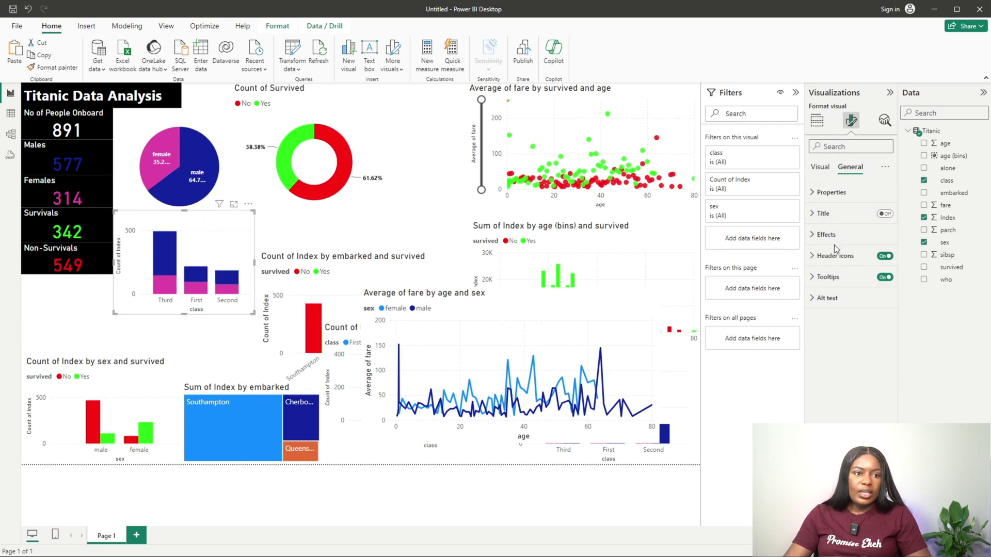
Change the stacked class and sex chart's Y-axis title text to "Count of Class" and make it bold
{"action": "left_click", "coordinate": [820, 166]}
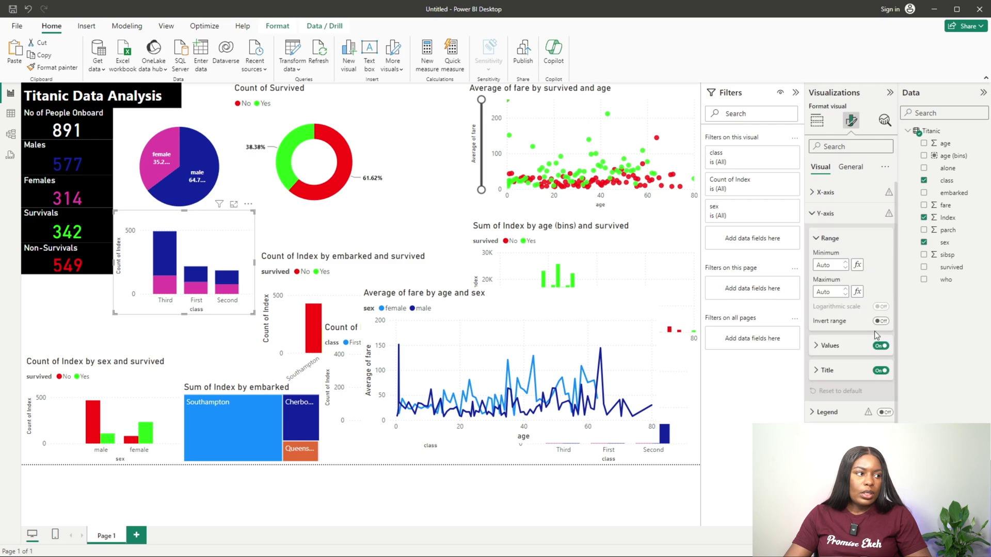
{"action": "left_click", "coordinate": [880, 371]}
{"action": "left_click", "coordinate": [880, 371]}
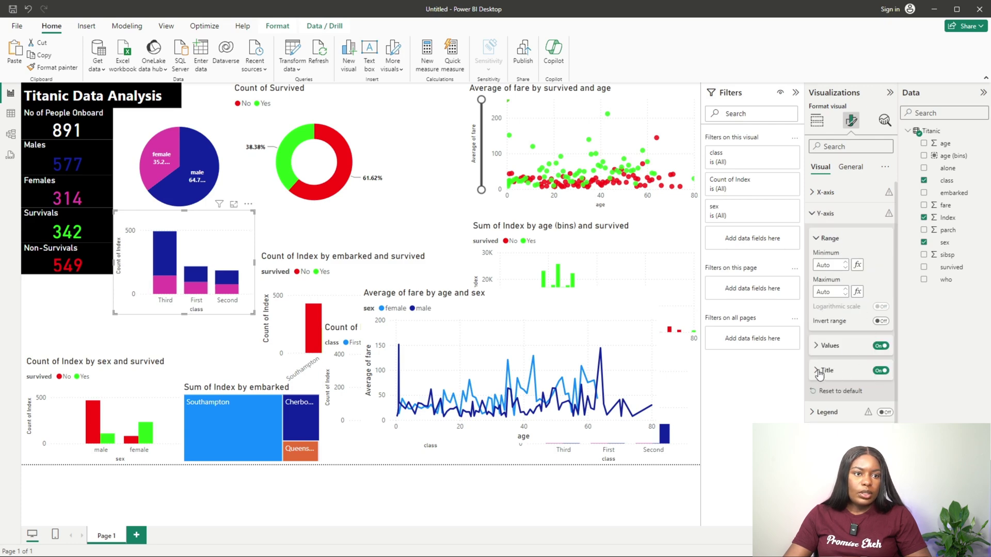
{"action": "left_click", "coordinate": [818, 370]}
{"action": "left_click", "coordinate": [827, 398]}
{"action": "type", "text": "Count"}
{"action": "left_click", "coordinate": [818, 371]}
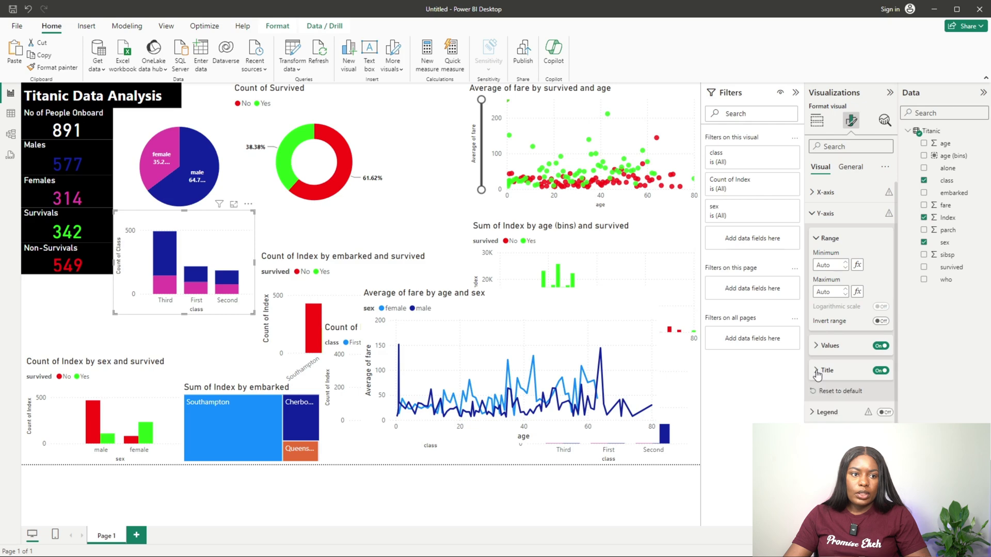
{"action": "left_click", "coordinate": [818, 371]}
{"action": "left_click", "coordinate": [818, 462]}
{"action": "left_click", "coordinate": [823, 490]}
{"action": "key", "text": "Escape"}
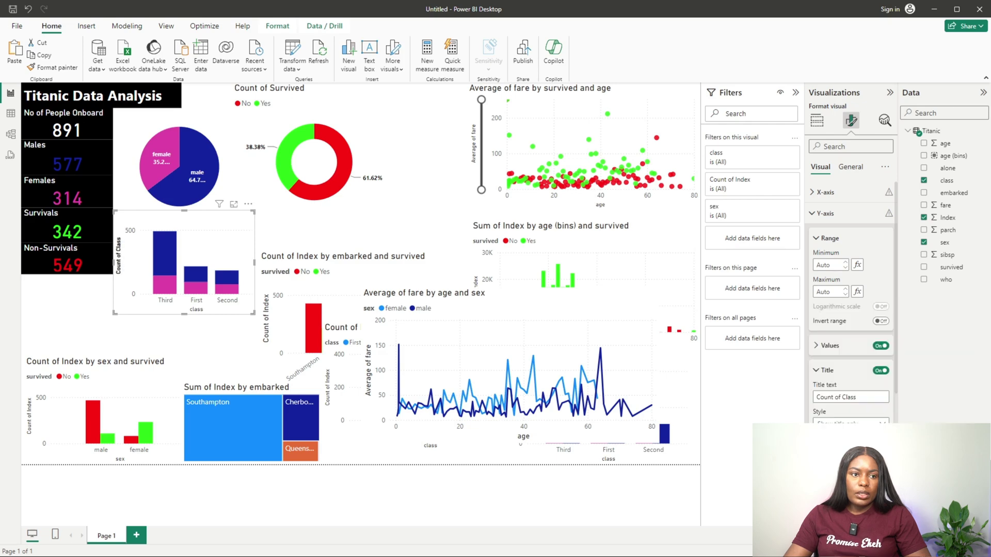
Set the stacked class and sex chart's X-axis labels to black and turn off its horizontal gridlines
{"action": "left_click", "coordinate": [817, 370]}
{"action": "left_click", "coordinate": [816, 214]}
{"action": "left_click", "coordinate": [816, 192]}
{"action": "left_click", "coordinate": [831, 287]}
{"action": "left_click", "coordinate": [841, 322]}
{"action": "left_click", "coordinate": [816, 222]}
{"action": "left_click", "coordinate": [816, 222]}
{"action": "left_click", "coordinate": [831, 289]}
{"action": "left_click", "coordinate": [841, 322]}
{"action": "left_click", "coordinate": [885, 247]}
{"action": "left_click", "coordinate": [826, 219]}
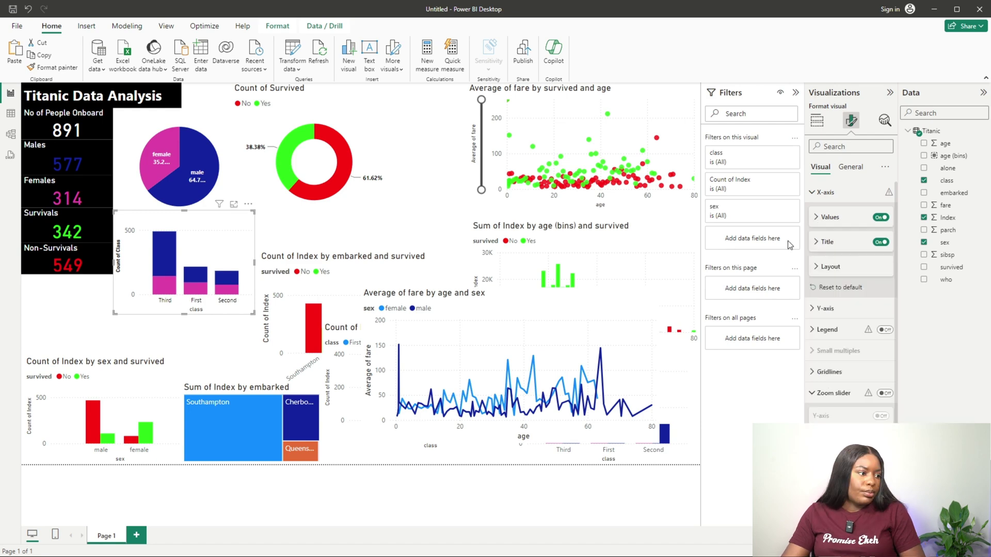
{"action": "left_click", "coordinate": [822, 192]}
{"action": "left_click", "coordinate": [829, 277]}
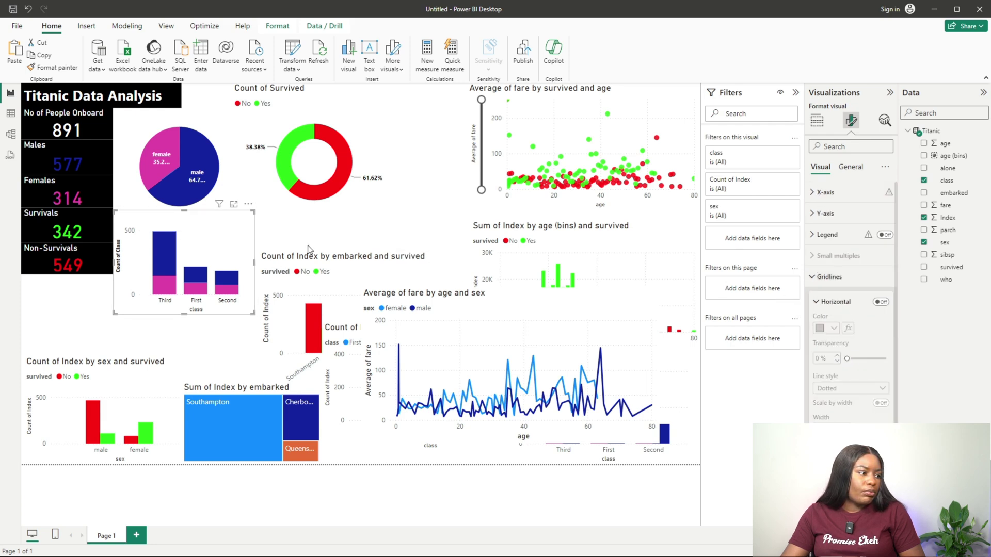
Move the embarked treemap to the page's lower left corner and fit the age (bins) chart below the fare scatter chart
{"action": "left_click_drag", "start_coordinate": [150, 381], "coordinate": [362, 285]}
{"action": "left_click_drag", "start_coordinate": [310, 385], "coordinate": [155, 383]}
{"action": "left_click_drag", "start_coordinate": [456, 301], "coordinate": [488, 351]}
{"action": "left_click_drag", "start_coordinate": [484, 225], "coordinate": [485, 212]}
{"action": "left_click_drag", "start_coordinate": [470, 337], "coordinate": [501, 324]}
Move the embarked and class chart and the fare line chart aside, and delete the duplicate clustered class and sex column chart
{"action": "left_click_drag", "start_coordinate": [355, 377], "coordinate": [73, 321]}
{"action": "left_click_drag", "start_coordinate": [397, 312], "coordinate": [285, 355]}
{"action": "left_click_drag", "start_coordinate": [542, 351], "coordinate": [282, 213]}
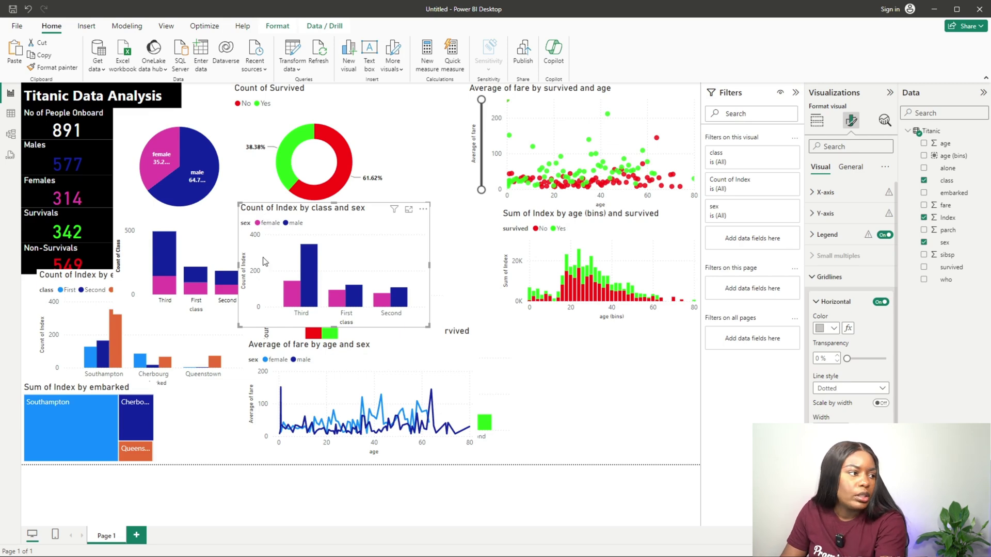
{"action": "key", "text": "Delete"}
Move the fare line chart to the page's lower right corner and fit the sex and survived chart below the donut chart
{"action": "left_click_drag", "start_coordinate": [367, 358], "coordinate": [590, 366]}
{"action": "left_click_drag", "start_coordinate": [364, 279], "coordinate": [519, 197]}
{"action": "left_click_drag", "start_coordinate": [408, 361], "coordinate": [410, 391]}
{"action": "left_click_drag", "start_coordinate": [328, 281], "coordinate": [345, 227]}
{"action": "left_click_drag", "start_coordinate": [423, 318], "coordinate": [406, 319]}
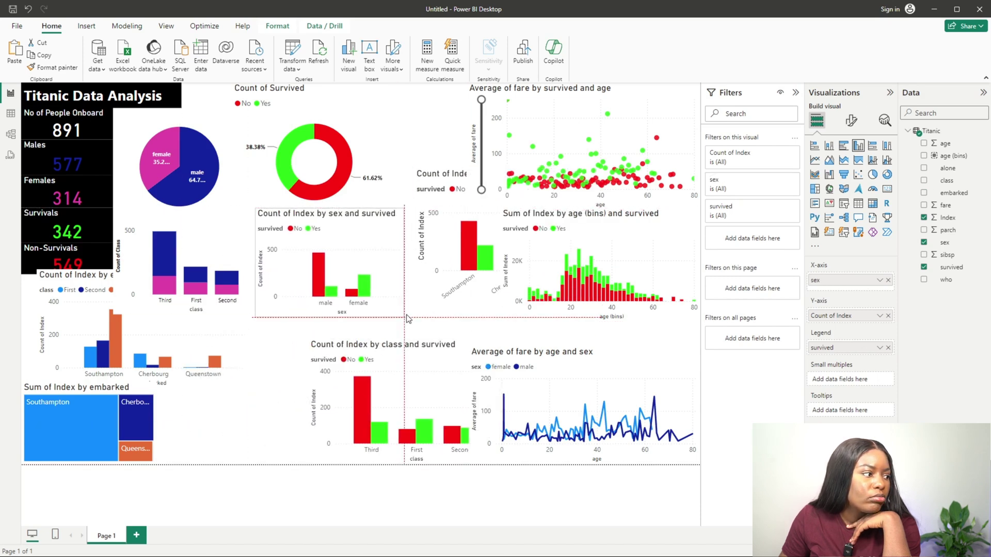
Place the embarked and survived column chart at the page's bottom, beside the treemap
{"action": "left_click", "coordinate": [442, 310]}
{"action": "left_click_drag", "start_coordinate": [306, 341], "coordinate": [172, 456]}
{"action": "left_click_drag", "start_coordinate": [145, 314], "coordinate": [153, 355]}
Use Format Painter to copy the pie chart's pink female and blue male colors to the fare line chart
{"action": "left_click_drag", "start_coordinate": [503, 358], "coordinate": [503, 355]}
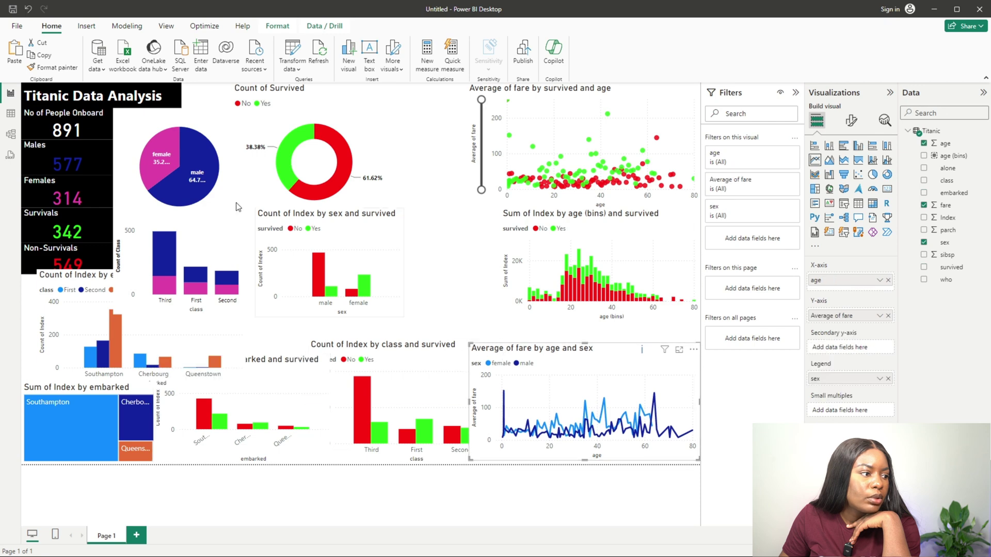
{"action": "left_click", "coordinate": [228, 204]}
{"action": "left_click", "coordinate": [52, 67]}
{"action": "left_click", "coordinate": [497, 388]}
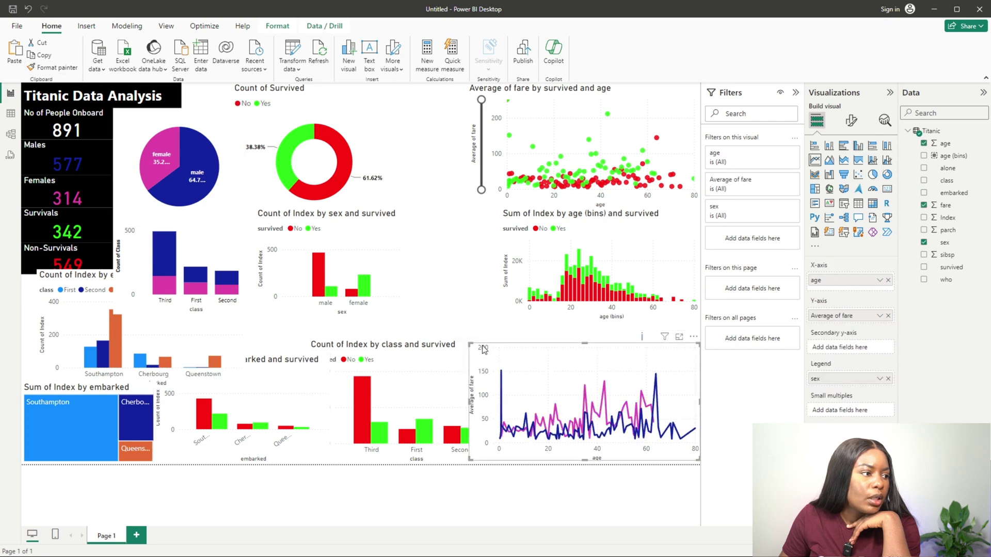
Widen the fare scatter chart toward the donut chart and move the embarked and class chart to the lower middle of the page
{"action": "left_click_drag", "start_coordinate": [393, 254], "coordinate": [478, 257]}
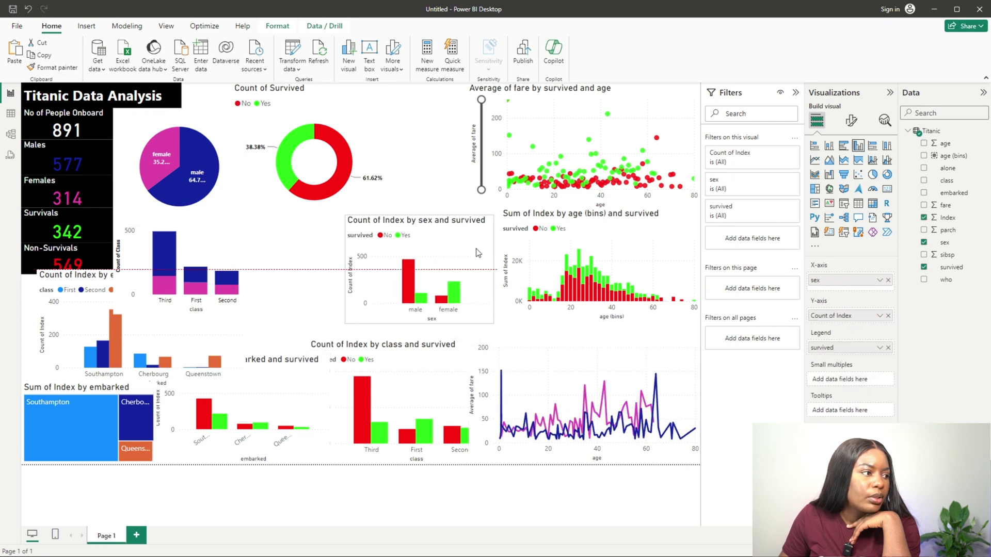
{"action": "left_click_drag", "start_coordinate": [198, 319], "coordinate": [499, 300]}
{"action": "left_click_drag", "start_coordinate": [461, 148], "coordinate": [399, 148]}
{"action": "left_click_drag", "start_coordinate": [401, 258], "coordinate": [224, 283]}
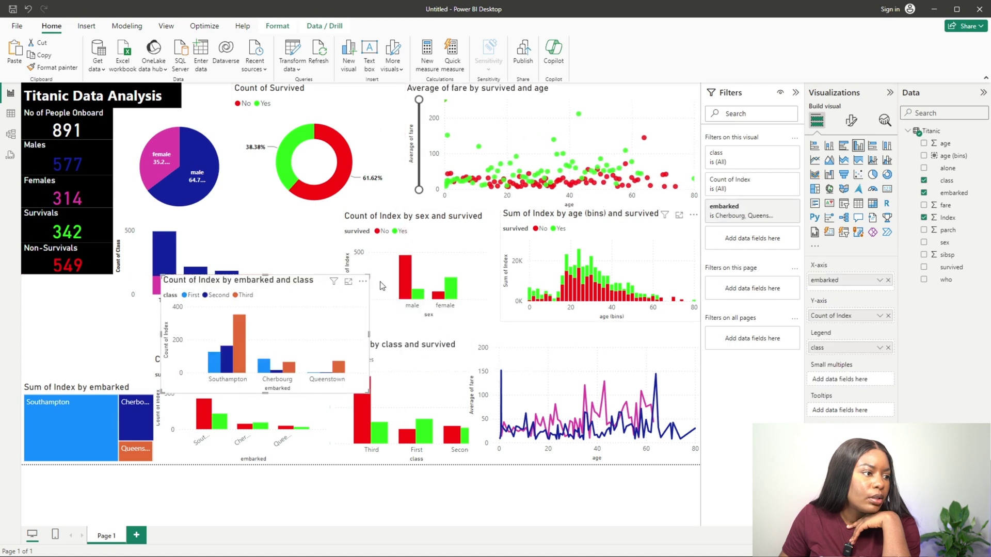
Place the fare line chart below the scatter chart, the age (bins) chart in the lower right corner, and the sex and survived chart below the donut
{"action": "left_click_drag", "start_coordinate": [536, 227], "coordinate": [278, 361]}
{"action": "left_click_drag", "start_coordinate": [500, 344], "coordinate": [500, 207]}
{"action": "left_click_drag", "start_coordinate": [309, 351], "coordinate": [573, 350]}
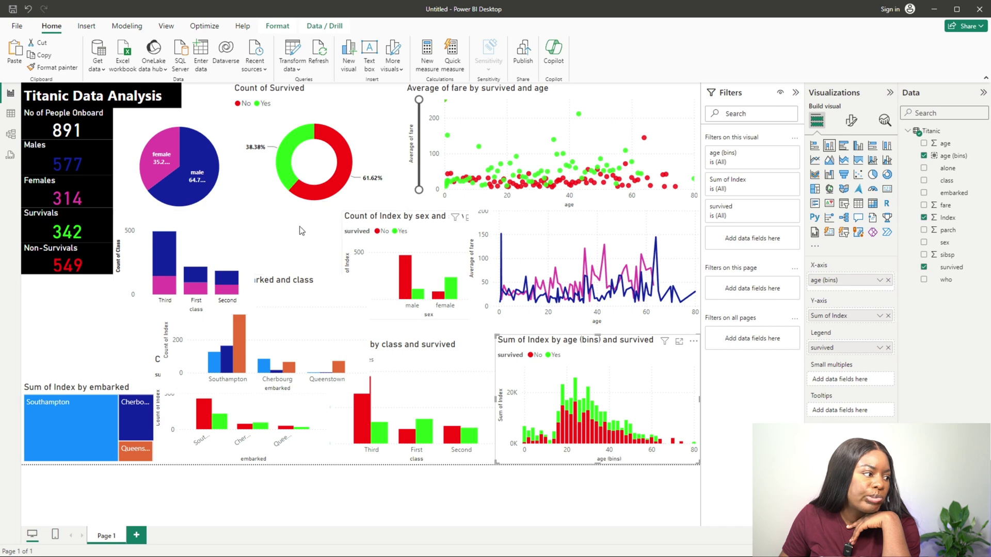
{"action": "left_click_drag", "start_coordinate": [395, 233], "coordinate": [301, 230]}
{"action": "left_click_drag", "start_coordinate": [398, 317], "coordinate": [404, 303]}
Delete the embarked treemap and line up the embarked and survived chart and the embarked and class chart along the page's bottom
{"action": "left_click_drag", "start_coordinate": [185, 326], "coordinate": [298, 360]}
{"action": "left_click", "coordinate": [85, 394]}
{"action": "key", "text": "Delete"}
{"action": "left_click_drag", "start_coordinate": [176, 361], "coordinate": [47, 361]}
{"action": "left_click_drag", "start_coordinate": [330, 312], "coordinate": [172, 353]}
Fit the sex and survived chart beside the fare line chart, and narrow the class and survived chart from its left edge
{"action": "left_click", "coordinate": [323, 224]}
{"action": "mouse_move", "coordinate": [404, 306]}
{"action": "left_mouse_down"}
{"action": "mouse_move", "coordinate": [433, 309]}
{"action": "mouse_move", "coordinate": [417, 308]}
{"action": "left_mouse_up"}
{"action": "left_click", "coordinate": [473, 307]}
{"action": "left_click", "coordinate": [310, 341]}
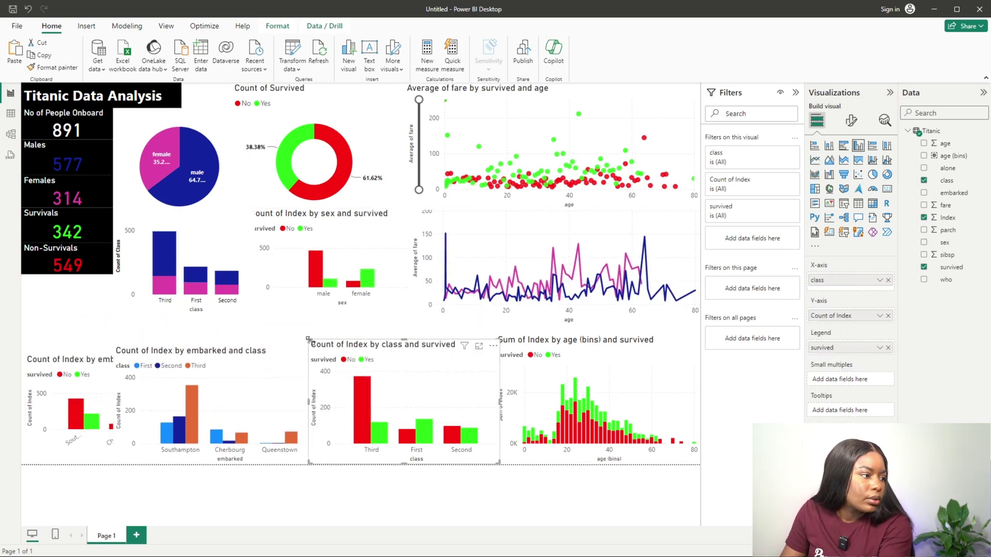
{"action": "left_click_drag", "start_coordinate": [308, 339], "coordinate": [329, 340]}
Delete the embarked and class column chart from the bottom row
{"action": "left_click_drag", "start_coordinate": [225, 369], "coordinate": [233, 367]}
{"action": "left_click_drag", "start_coordinate": [122, 345], "coordinate": [175, 370]}
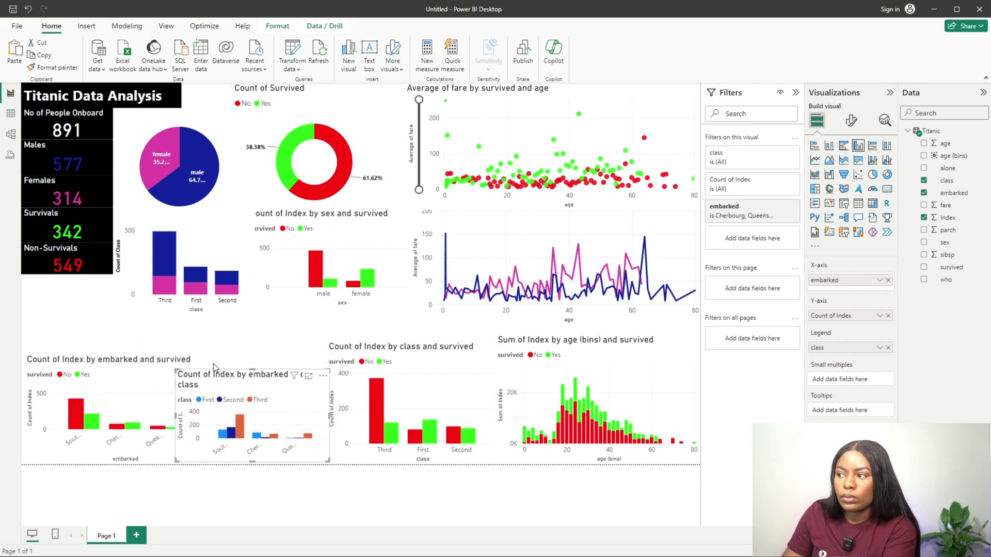
{"action": "key", "text": "Delete"}
Rearrange and resize the embarked, class and age (bins) survival charts to fill the bottom row evenly
{"action": "left_click_drag", "start_coordinate": [381, 355], "coordinate": [256, 354]}
{"action": "left_click", "coordinate": [510, 349]}
{"action": "left_click_drag", "start_coordinate": [497, 335], "coordinate": [413, 332]}
{"action": "left_click_drag", "start_coordinate": [355, 362], "coordinate": [388, 361]}
{"action": "left_click_drag", "start_coordinate": [236, 342], "coordinate": [231, 362]}
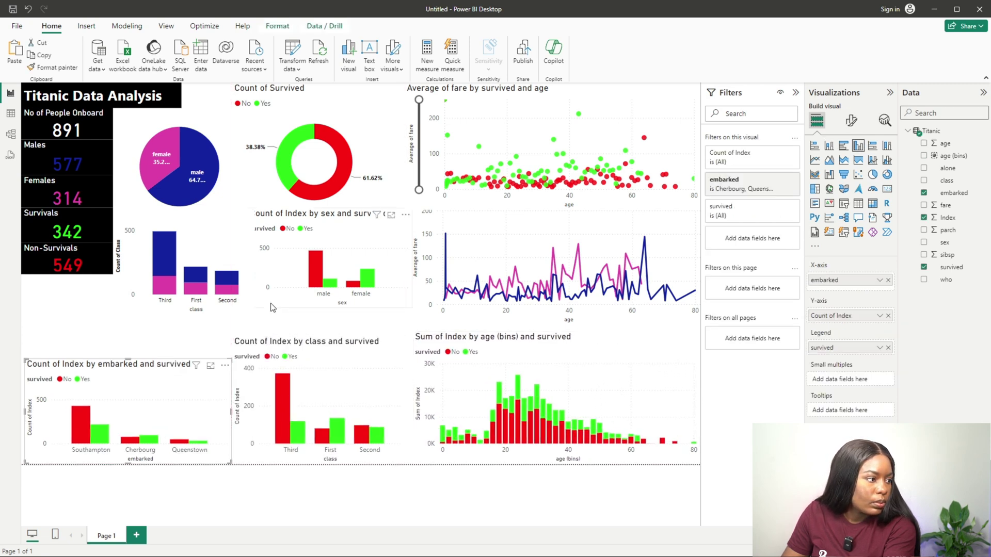
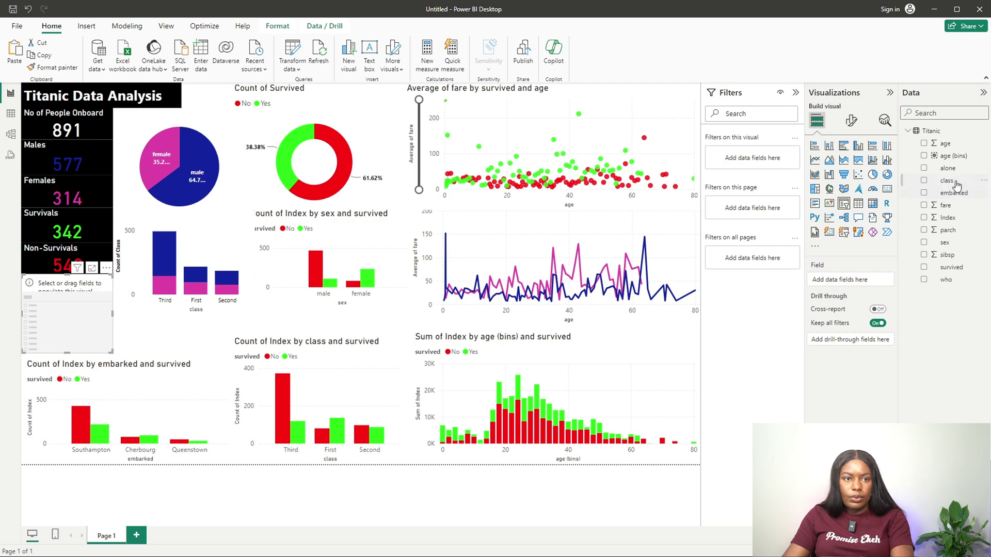
Add the embarked field to the slicer below the cards, set its style to Dropdown, and shorten it to fit
{"action": "left_click_drag", "start_coordinate": [951, 194], "coordinate": [57, 320]}
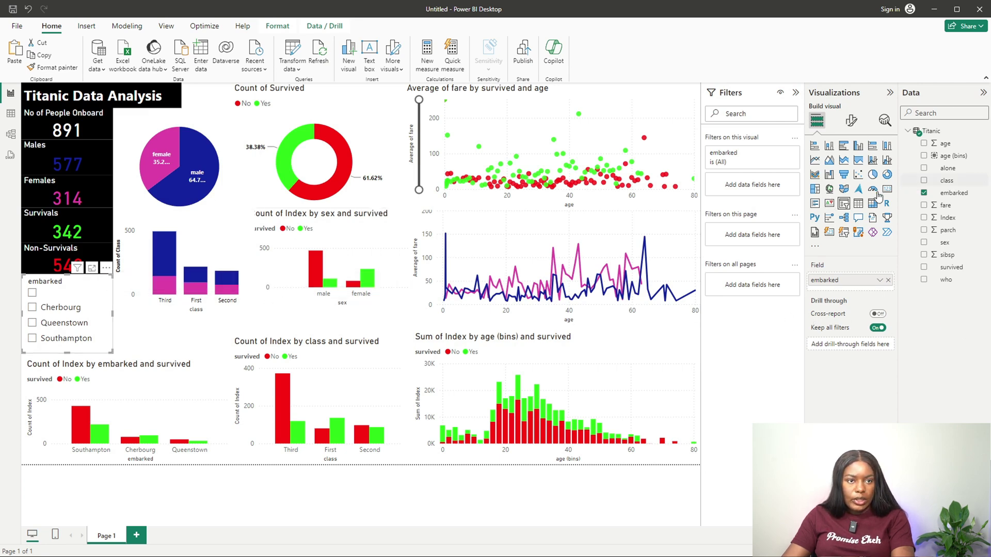
{"action": "left_click", "coordinate": [851, 121]}
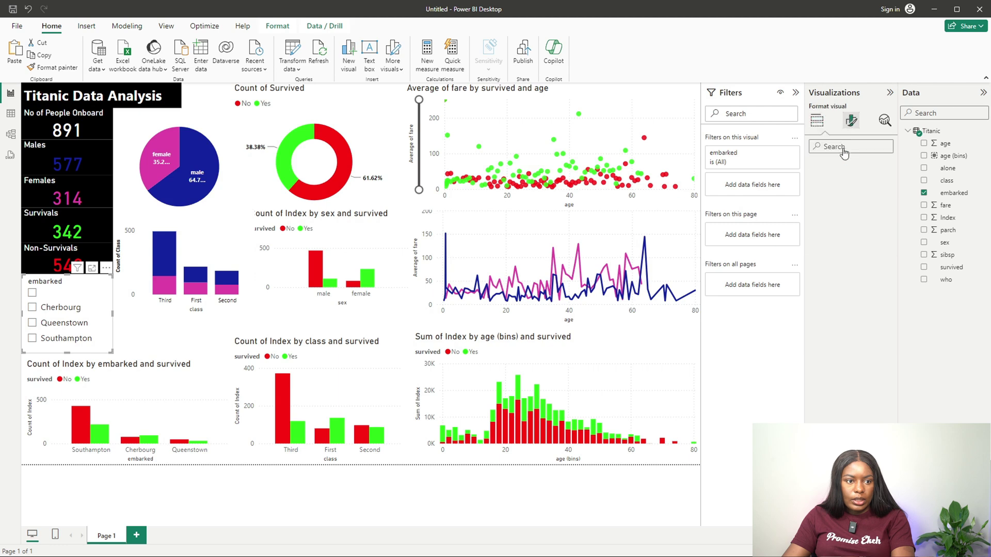
{"action": "left_click", "coordinate": [818, 219]}
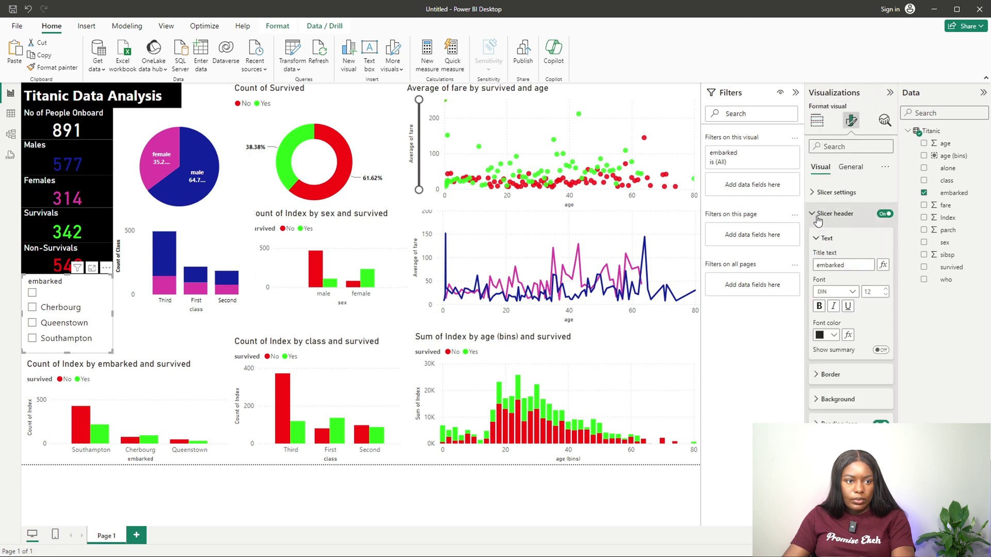
{"action": "left_click", "coordinate": [818, 220]}
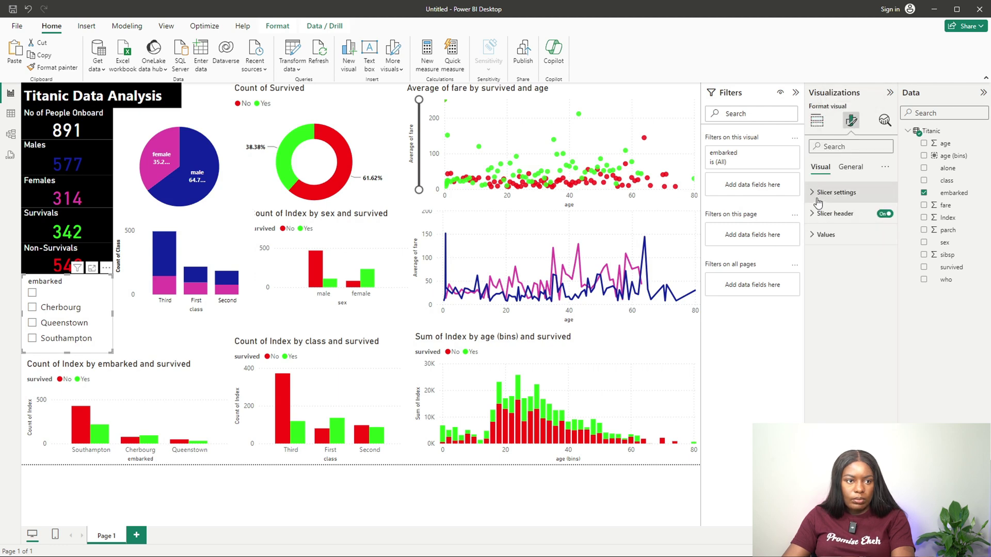
{"action": "left_click", "coordinate": [816, 192]}
{"action": "left_click", "coordinate": [856, 246]}
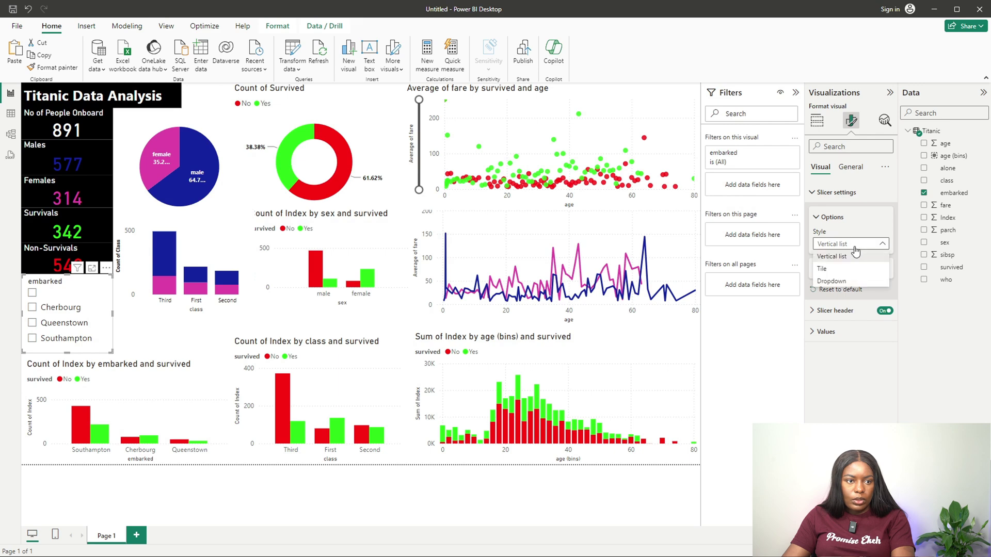
{"action": "left_click", "coordinate": [838, 281]}
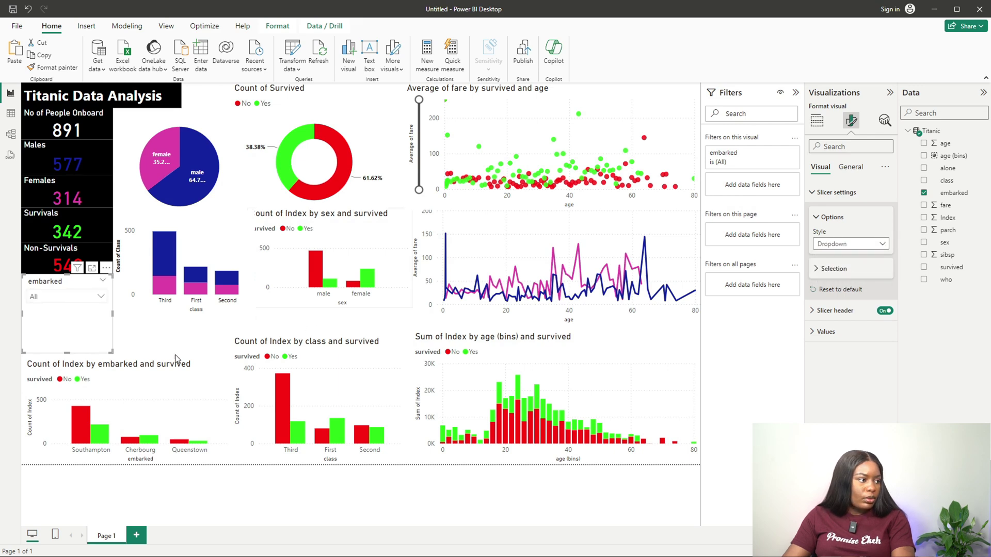
{"action": "left_click_drag", "start_coordinate": [110, 352], "coordinate": [112, 313]}
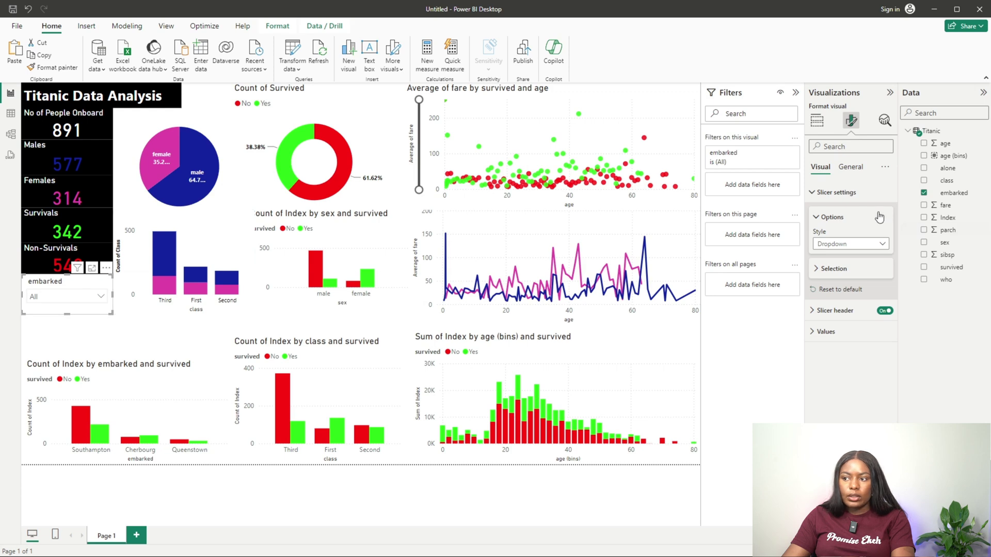
Set the embarked slicer's background color to black
{"action": "left_click", "coordinate": [850, 167]}
{"action": "left_click", "coordinate": [816, 234]}
{"action": "left_click", "coordinate": [826, 286]}
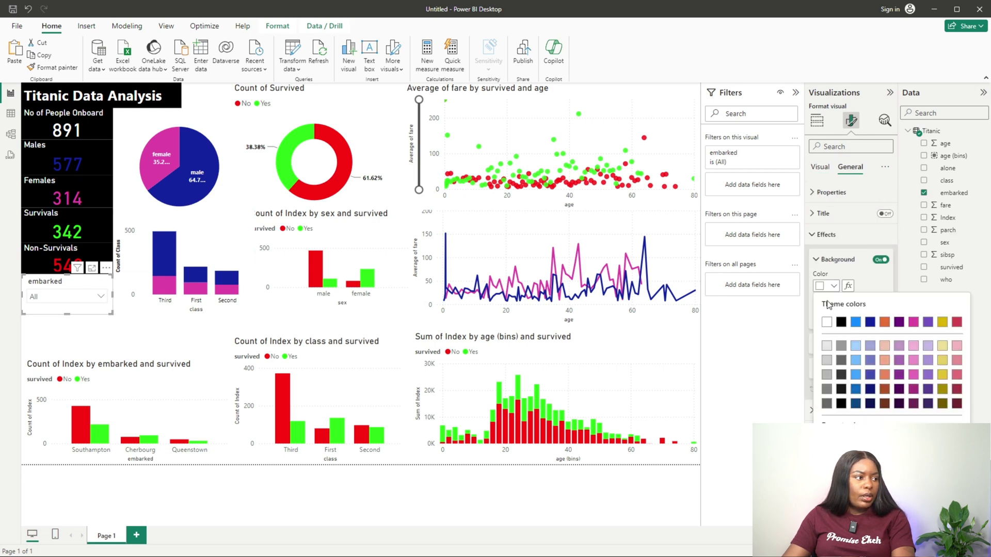
{"action": "left_click", "coordinate": [821, 320]}
{"action": "left_click", "coordinate": [828, 285]}
{"action": "left_click", "coordinate": [832, 322]}
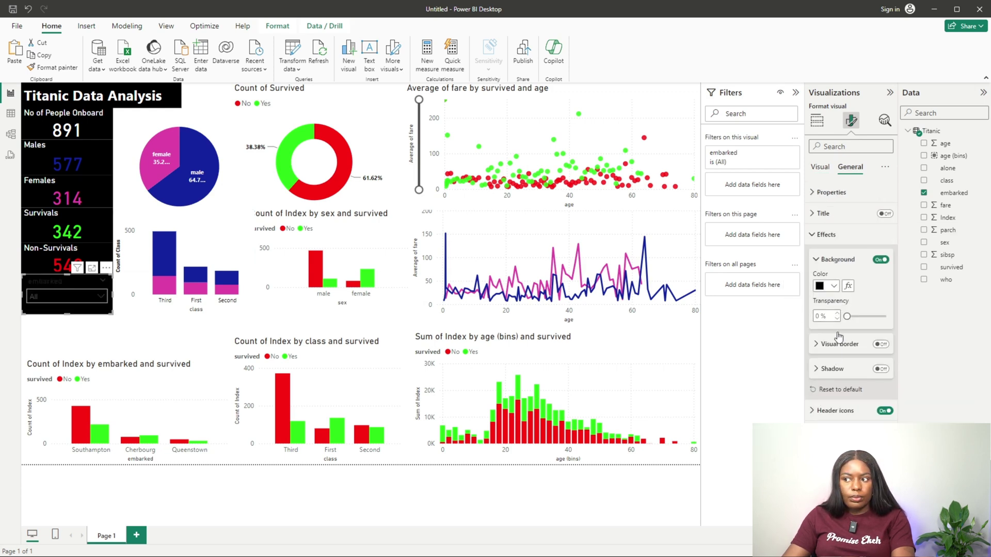
Set the font color of the embarked slicer's values to white
{"action": "left_click", "coordinate": [817, 259]}
{"action": "left_click", "coordinate": [818, 218]}
{"action": "left_click", "coordinate": [819, 167]}
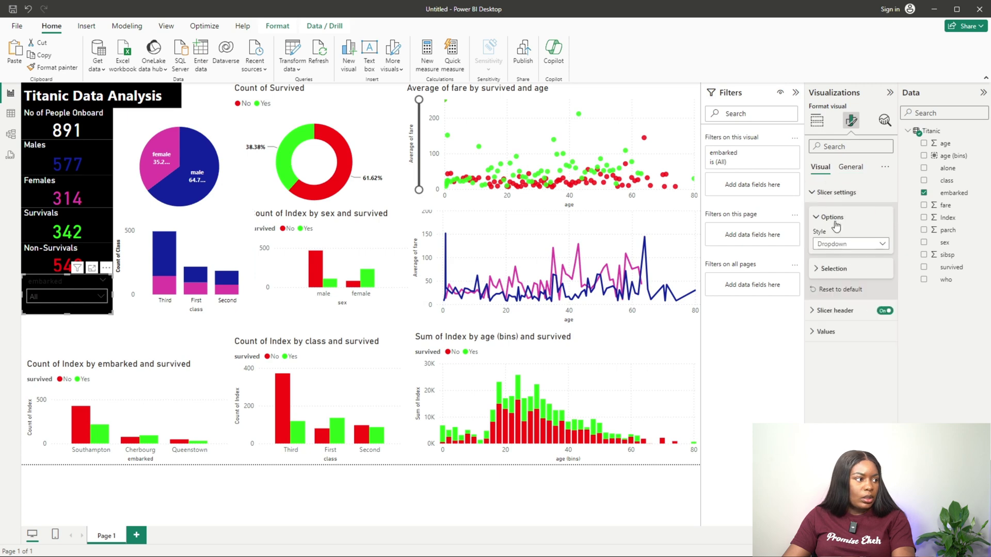
{"action": "left_click", "coordinate": [830, 334]}
{"action": "left_click", "coordinate": [822, 420]}
{"action": "left_click", "coordinate": [840, 384]}
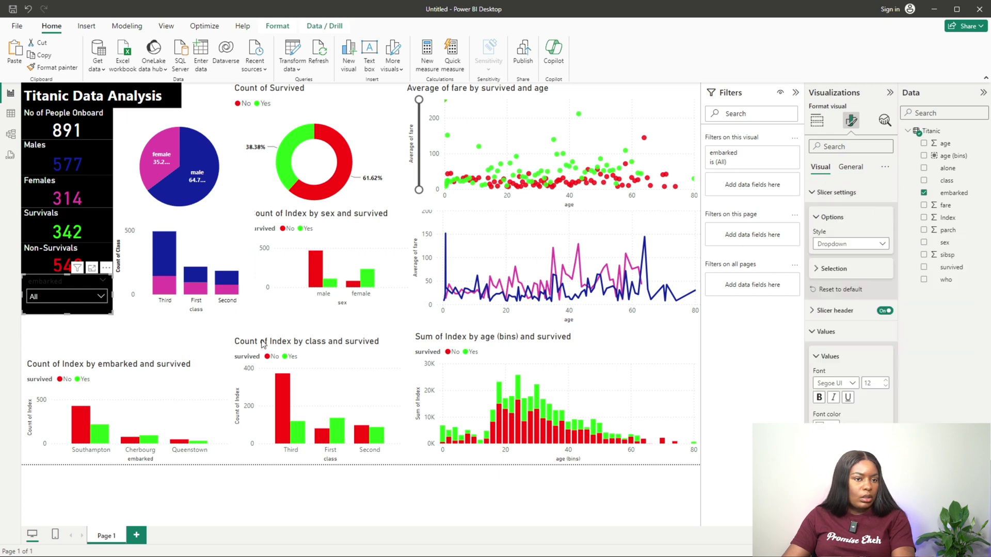
Set the font color of the embarked slicer's header to white
{"action": "left_click", "coordinate": [814, 356]}
{"action": "left_click", "coordinate": [820, 311]}
{"action": "left_click", "coordinate": [822, 432]}
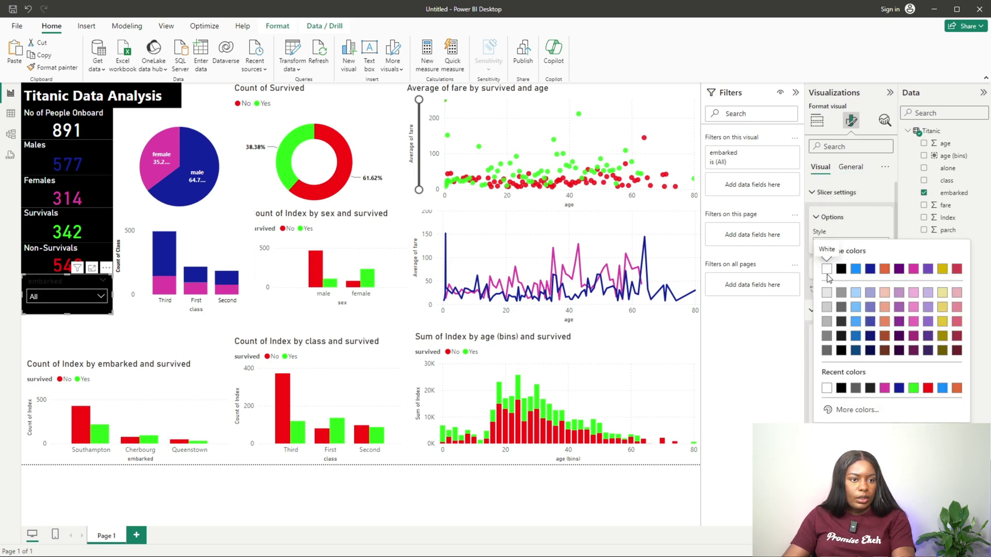
{"action": "left_click", "coordinate": [827, 276]}
{"action": "left_click", "coordinate": [159, 336]}
{"action": "left_click", "coordinate": [106, 307]}
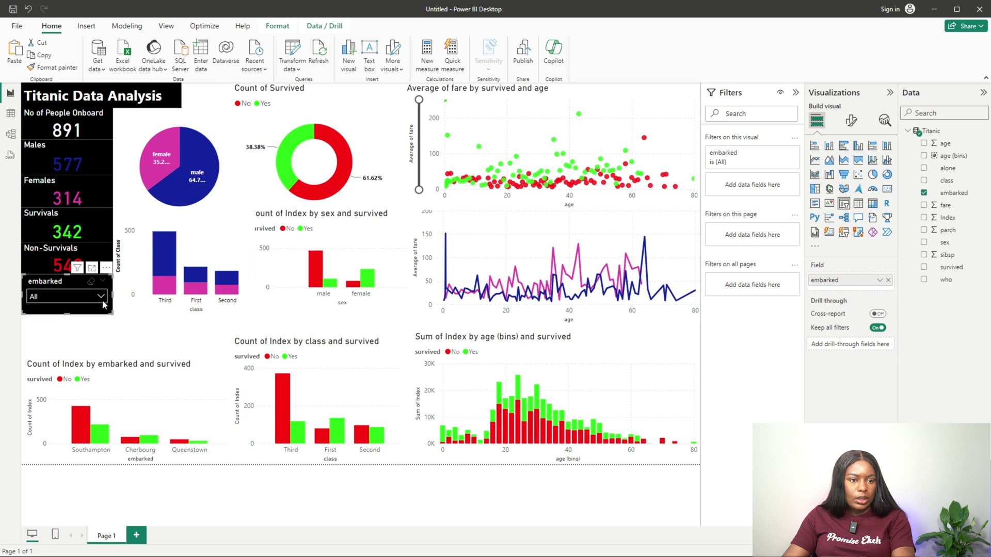
Set the icon color of the embarked slicer's header icons to white
{"action": "left_click", "coordinate": [851, 120]}
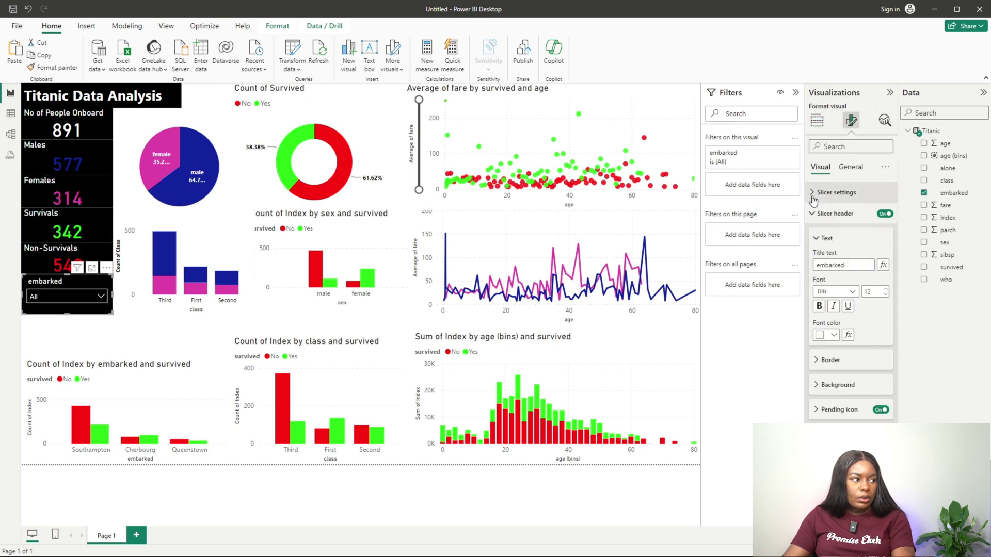
{"action": "left_click", "coordinate": [813, 193]}
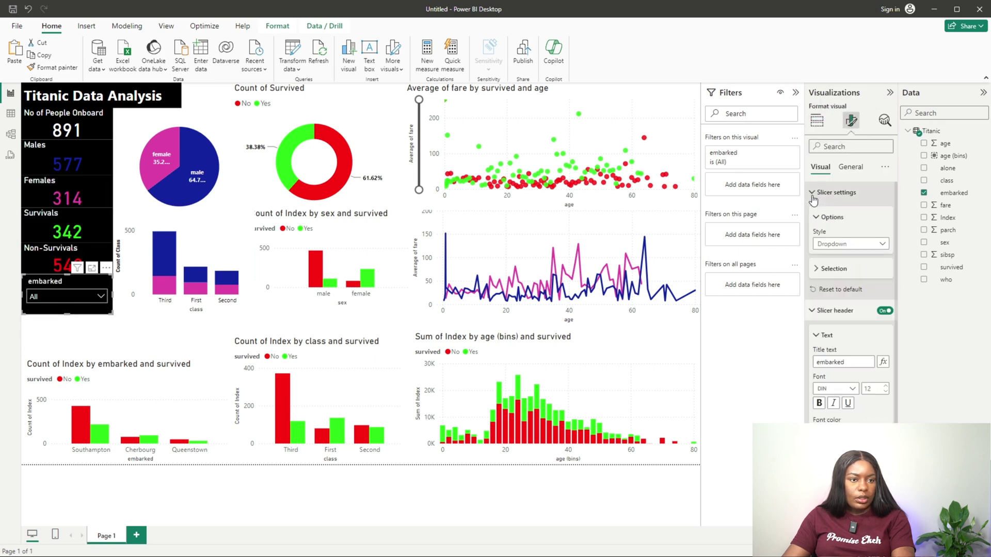
{"action": "left_click", "coordinate": [850, 166]}
{"action": "left_click", "coordinate": [831, 255]}
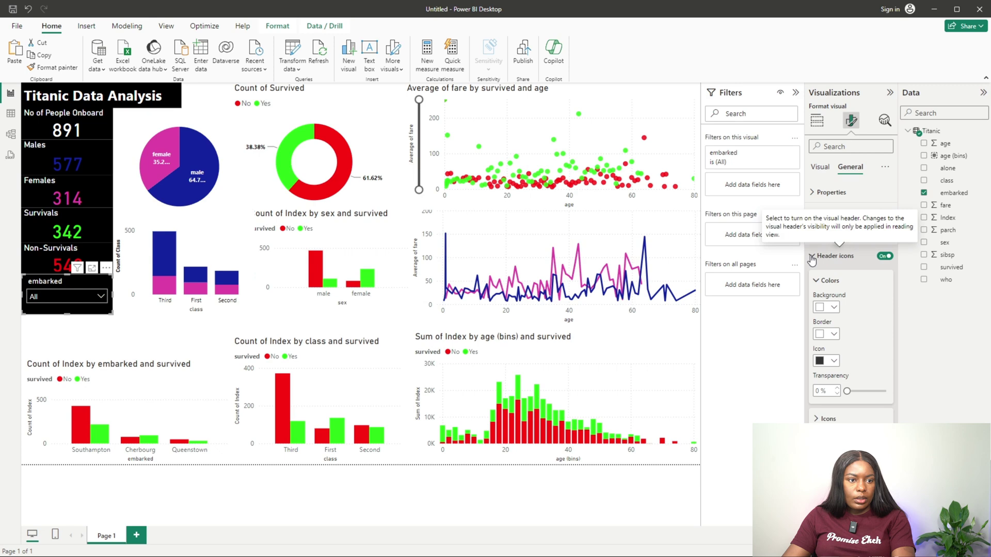
{"action": "left_click", "coordinate": [832, 362]}
{"action": "left_click", "coordinate": [823, 398]}
{"action": "left_click", "coordinate": [823, 280]}
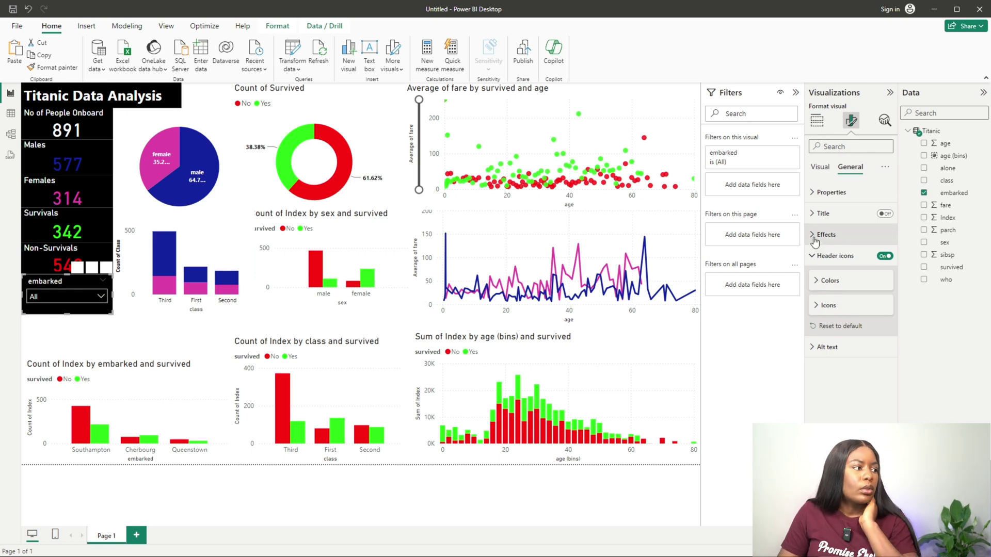
Give the embarked slicer's values a white background and black font, and shorten the slicer slightly
{"action": "left_click", "coordinate": [820, 167]}
{"action": "left_click", "coordinate": [826, 332]}
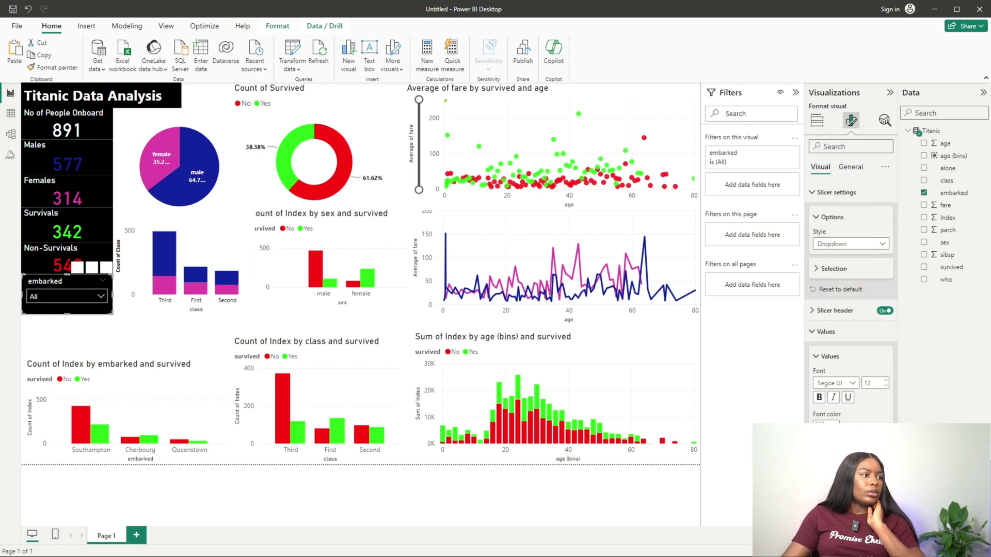
{"action": "left_click", "coordinate": [826, 434]}
{"action": "left_click", "coordinate": [826, 366]}
{"action": "scroll", "coordinate": [831, 398], "scroll_direction": "down", "scroll_amount": 1}
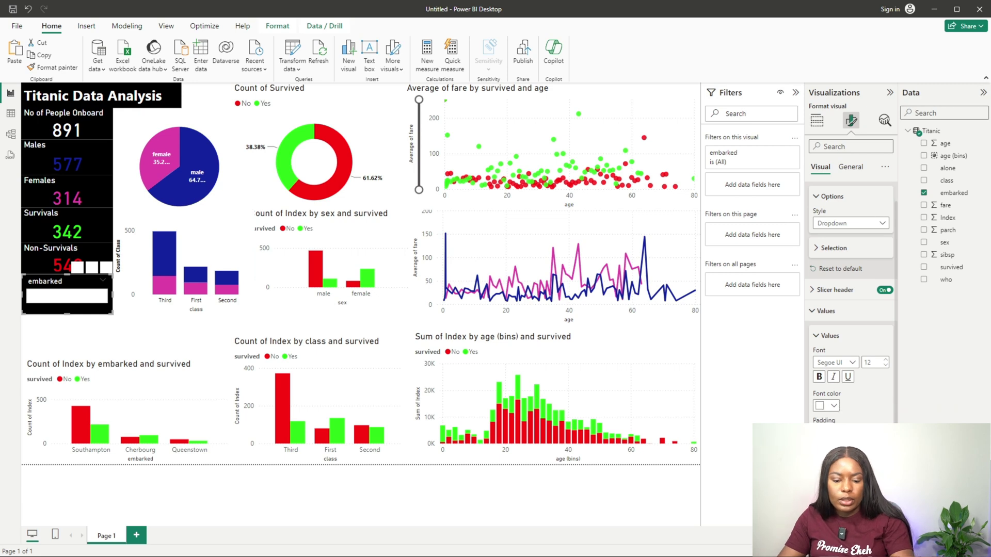
{"action": "left_click", "coordinate": [826, 406]}
{"action": "left_click_drag", "start_coordinate": [110, 314], "coordinate": [108, 307]}
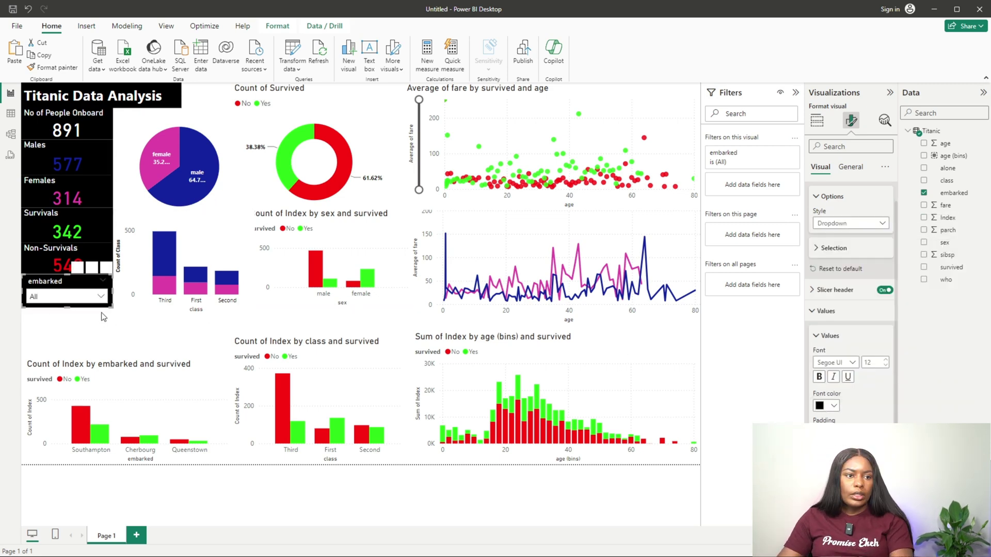
Place a copy of the embarked slicer directly below it and replace its embarked field with class
{"action": "key", "text": "ctrl+v"}
{"action": "left_click_drag", "start_coordinate": [52, 284], "coordinate": [47, 315]}
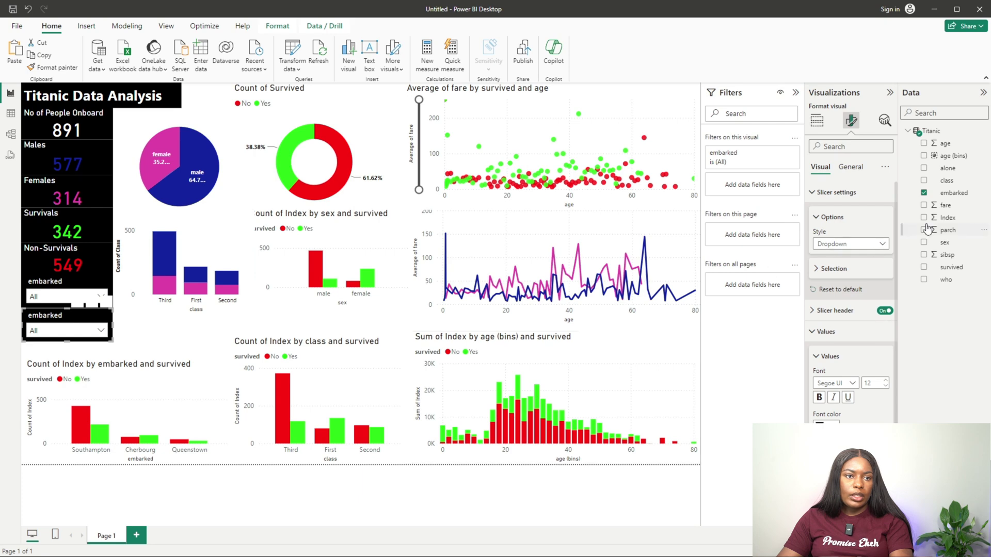
{"action": "left_click", "coordinate": [923, 180]}
{"action": "left_click", "coordinate": [924, 193]}
{"action": "left_click", "coordinate": [166, 336]}
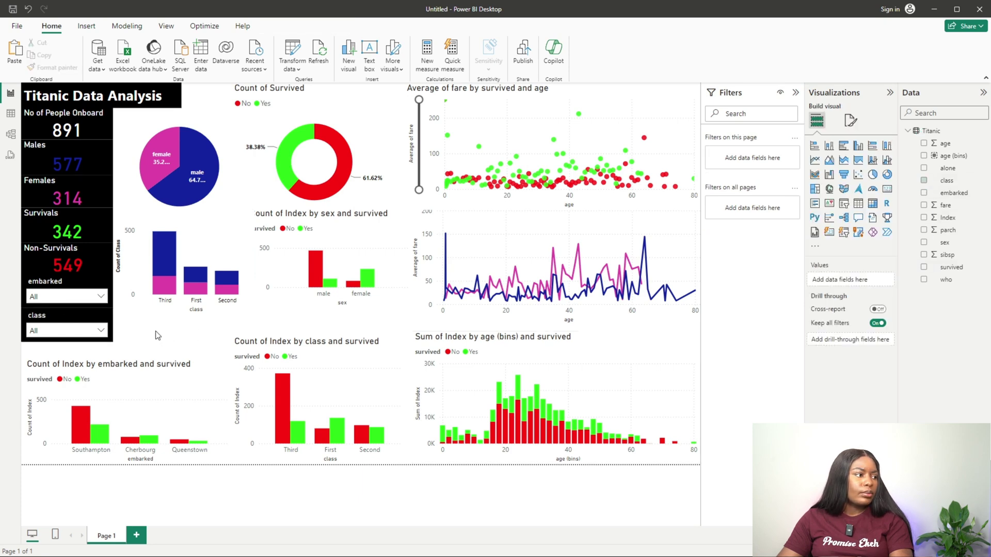
Widen the Titanic Data Analysis title box to reach the donut chart, and narrow the class column chart to clear the chart beside it
{"action": "left_click", "coordinate": [154, 134]}
{"action": "left_click", "coordinate": [179, 100]}
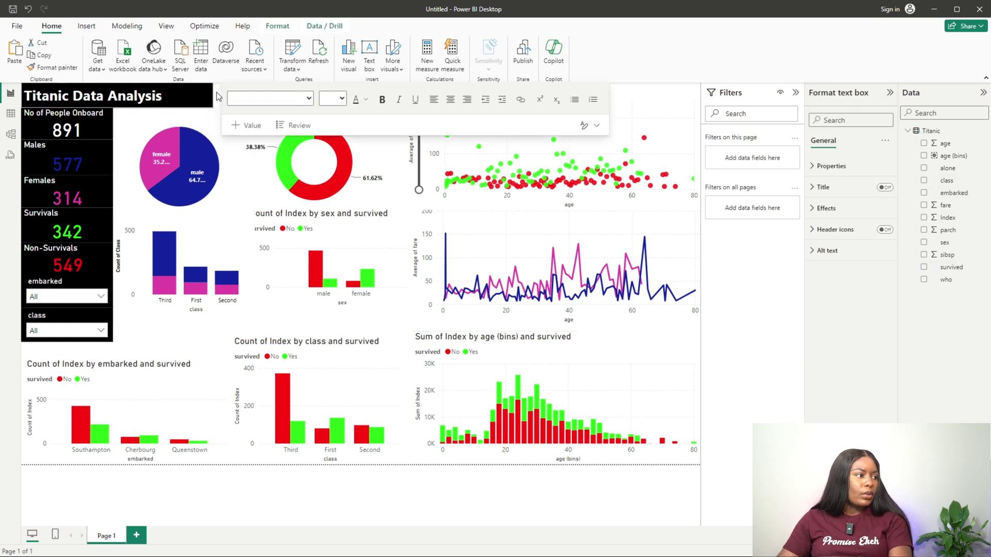
{"action": "left_click", "coordinate": [393, 325]}
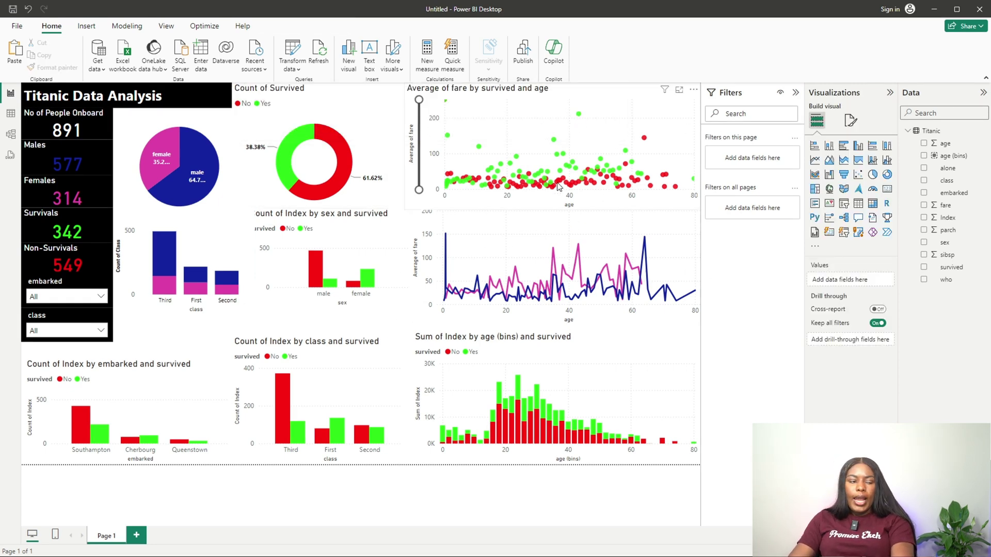
{"action": "left_click", "coordinate": [257, 248]}
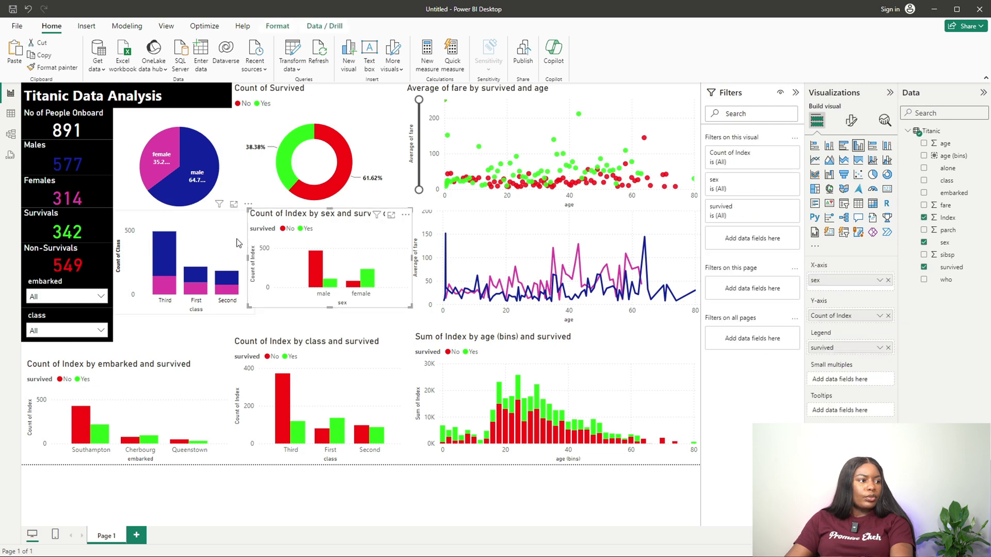
{"action": "left_click", "coordinate": [247, 268]}
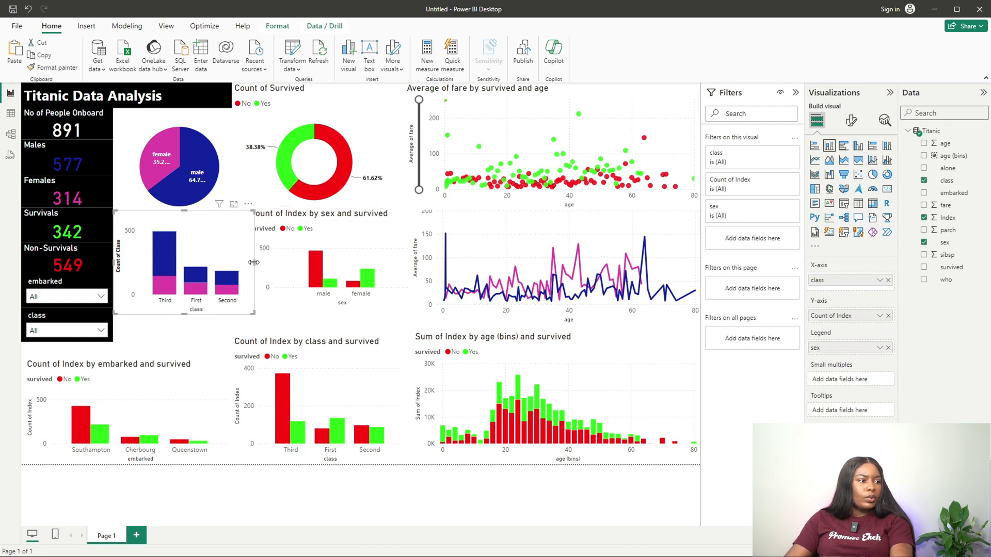
{"action": "left_click_drag", "start_coordinate": [253, 262], "coordinate": [247, 264]}
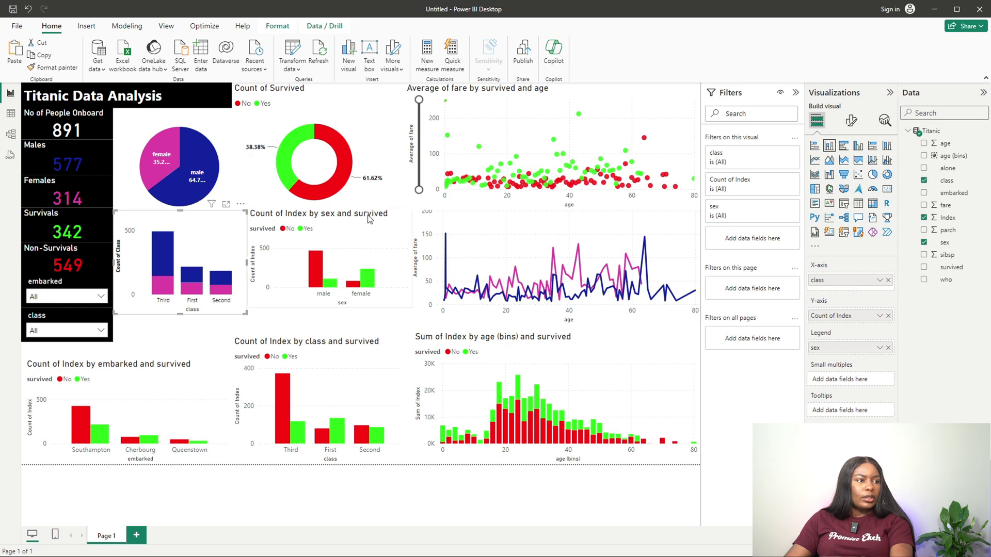
Shorten the average fare scatter chart to clear the line chart below it, and trim the class slicer's height slightly
{"action": "left_click", "coordinate": [542, 206]}
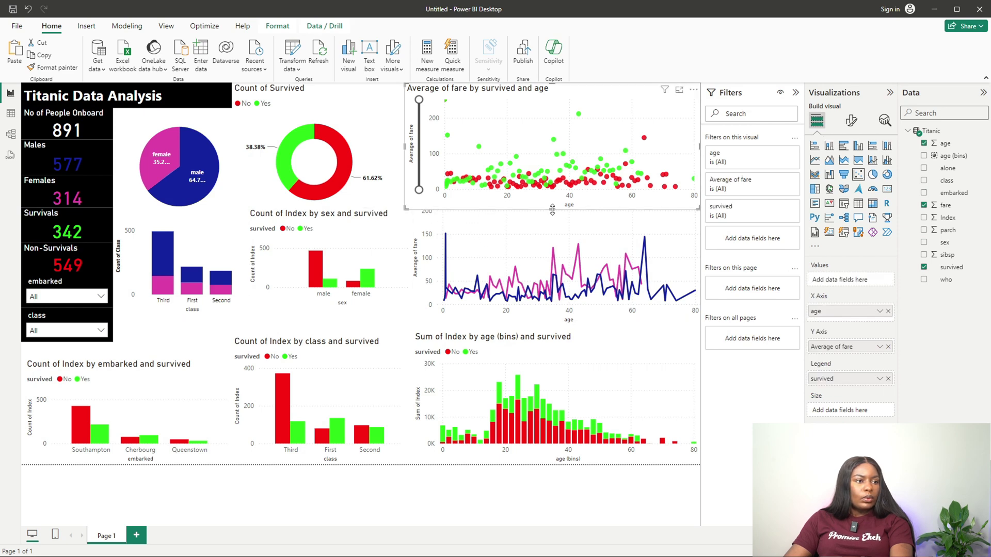
{"action": "left_click_drag", "start_coordinate": [555, 209], "coordinate": [556, 213]}
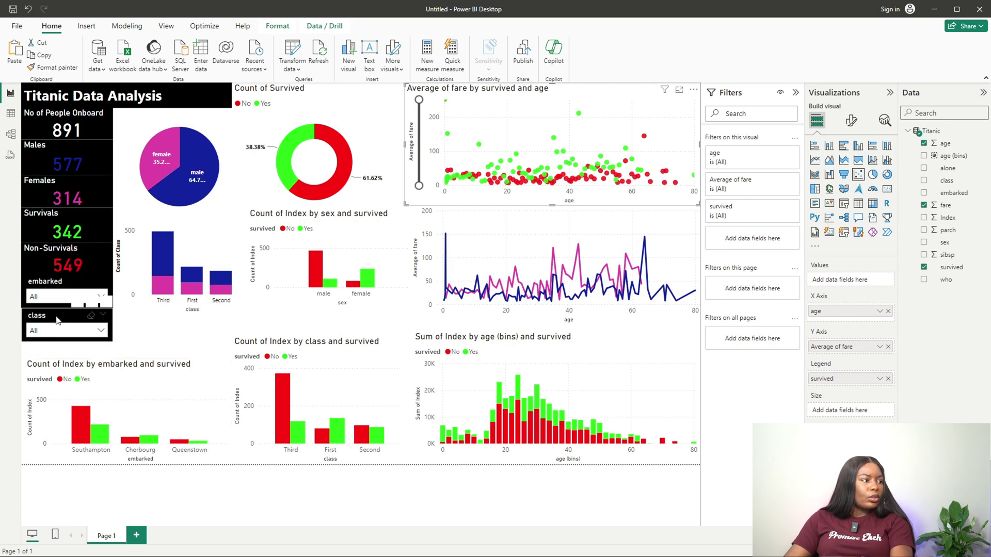
{"action": "left_click", "coordinate": [70, 343]}
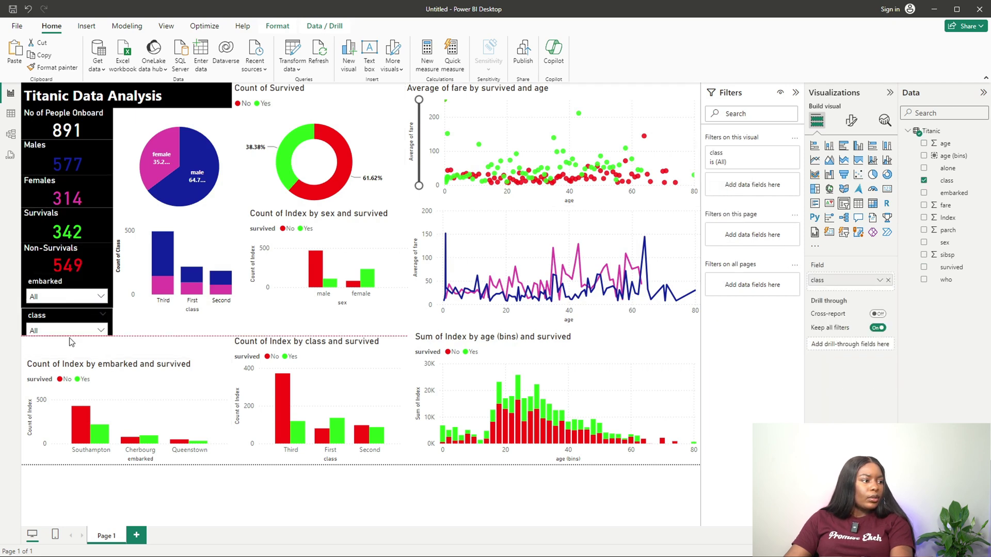
Select all five number cards together and set their height to 55
{"action": "left_click", "coordinate": [66, 233]}
{"action": "left_click", "coordinate": [51, 131]}
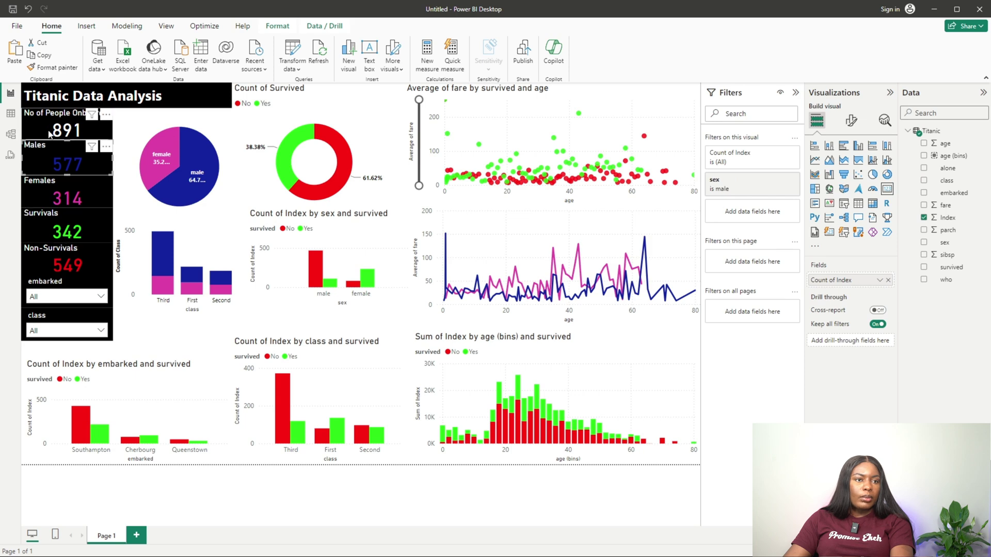
{"action": "left_click", "coordinate": [41, 261], "text": "ctrl"}
{"action": "left_click", "coordinate": [52, 222], "text": "ctrl"}
{"action": "left_click", "coordinate": [52, 201], "text": "ctrl"}
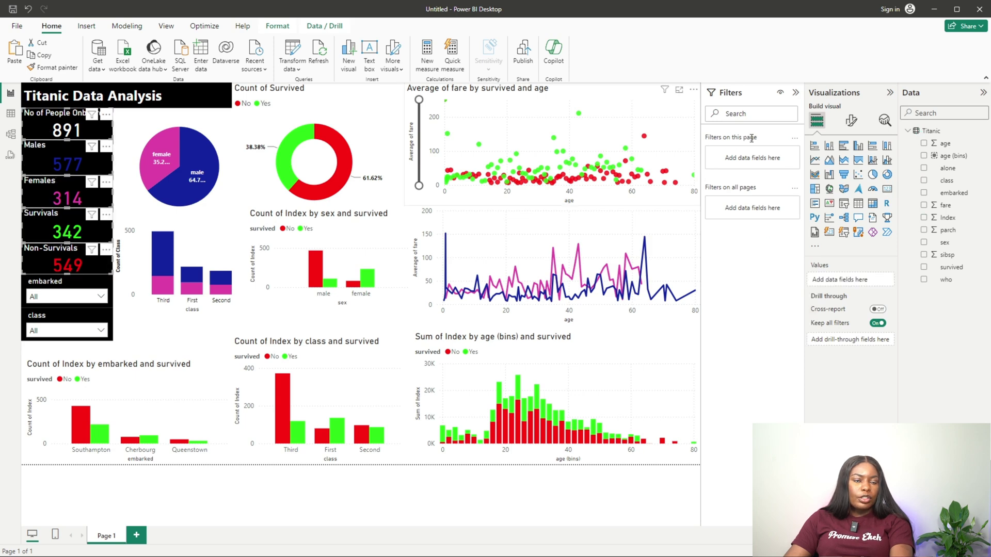
{"action": "left_click", "coordinate": [851, 120]}
{"action": "left_click", "coordinate": [830, 192]}
{"action": "left_click", "coordinate": [845, 240]}
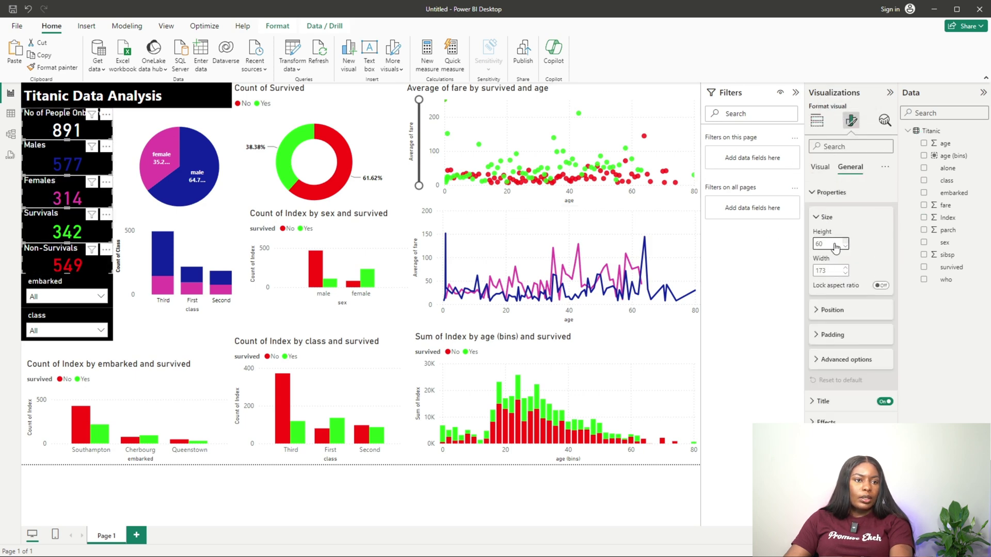
{"action": "type", "text": "55"}
{"action": "key", "text": "Return"}
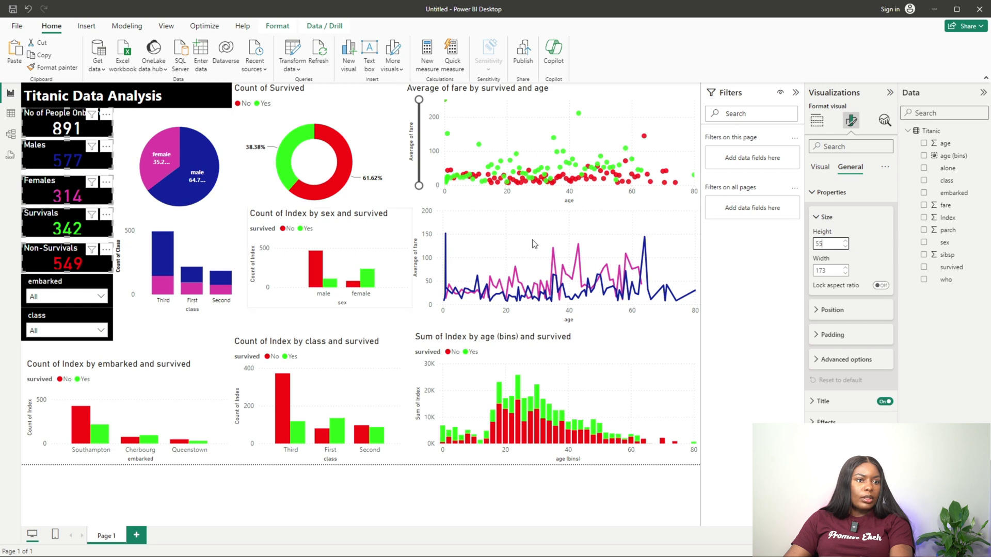
Increase the height of the five selected cards to 59
{"action": "left_click", "coordinate": [832, 270]}
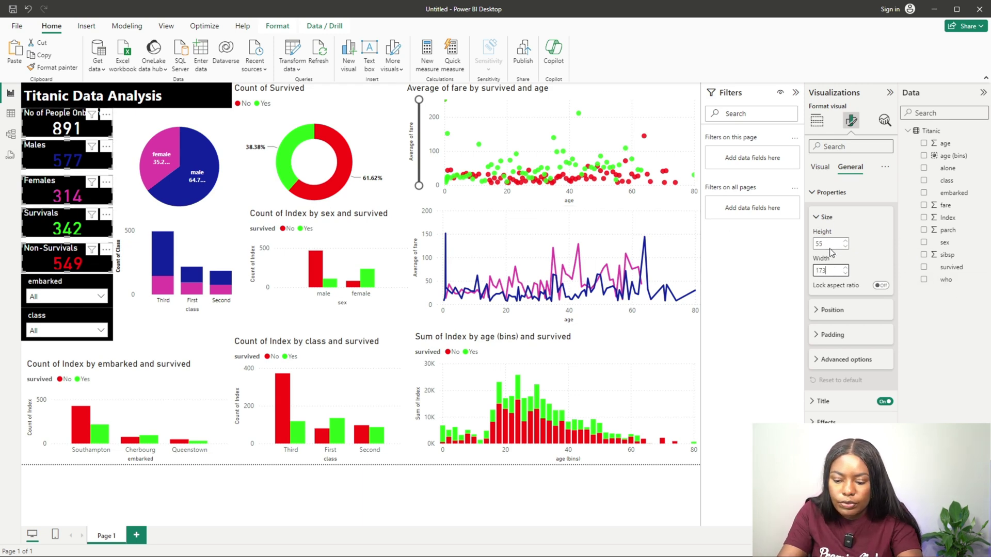
{"action": "left_click", "coordinate": [846, 241]}
{"action": "left_click", "coordinate": [845, 241]}
{"action": "left_click", "coordinate": [845, 241]}
{"action": "left_click", "coordinate": [845, 241]}
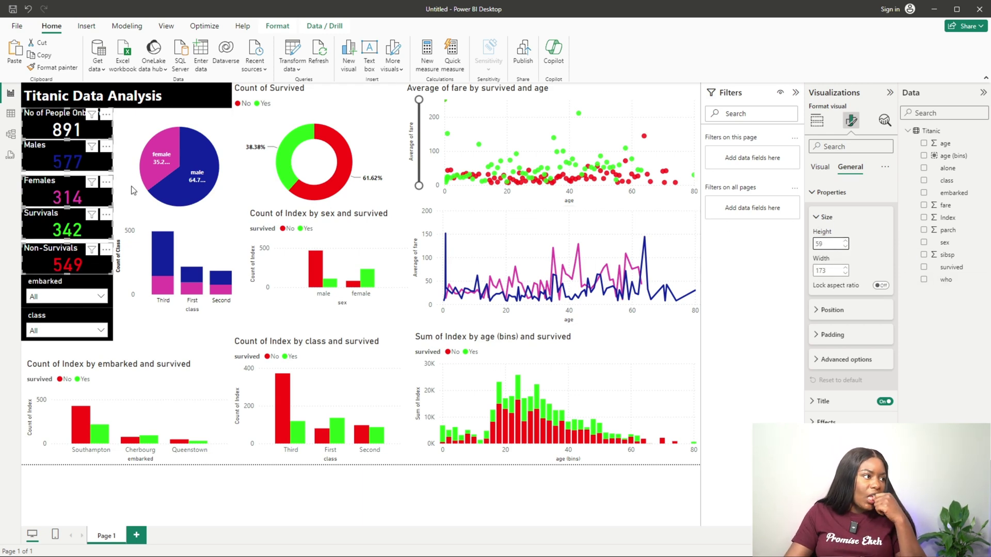
Move the Females, Survivals and Non-Survivals cards and the embarked and class slicers up to close the gaps in the column
{"action": "left_click", "coordinate": [40, 188]}
{"action": "left_click", "coordinate": [30, 219]}
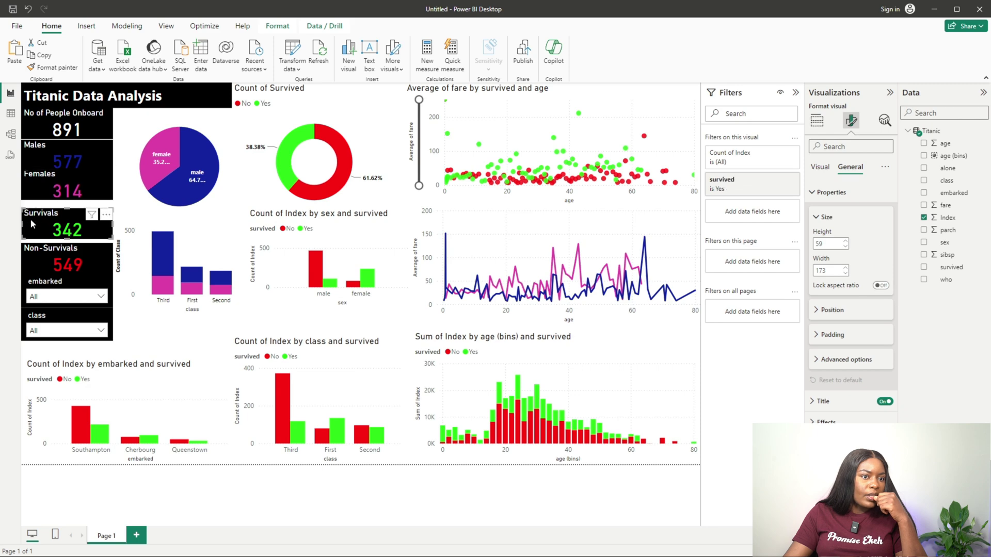
{"action": "left_click", "coordinate": [28, 258]}
{"action": "left_click", "coordinate": [34, 276]}
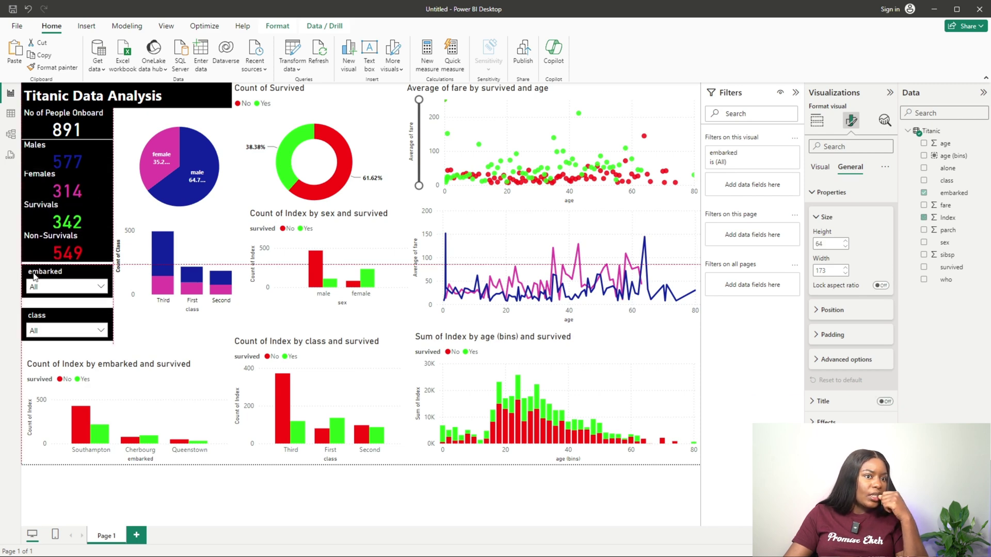
{"action": "left_click", "coordinate": [29, 310]}
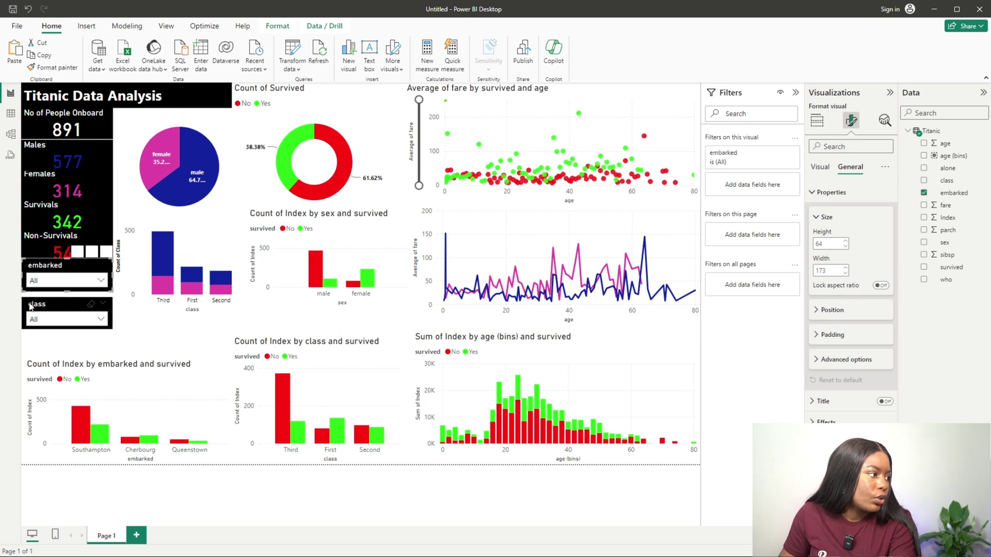
{"action": "left_click", "coordinate": [30, 302]}
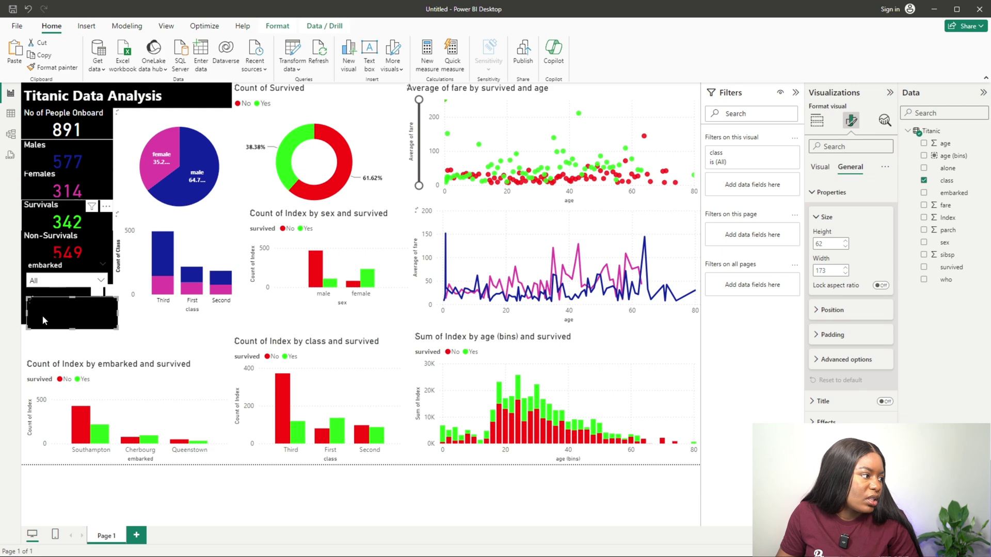
Place a copy of the class slicer directly below it with alone as its only field, and filter the report to True
{"action": "left_click_drag", "start_coordinate": [42, 315], "coordinate": [37, 331]}
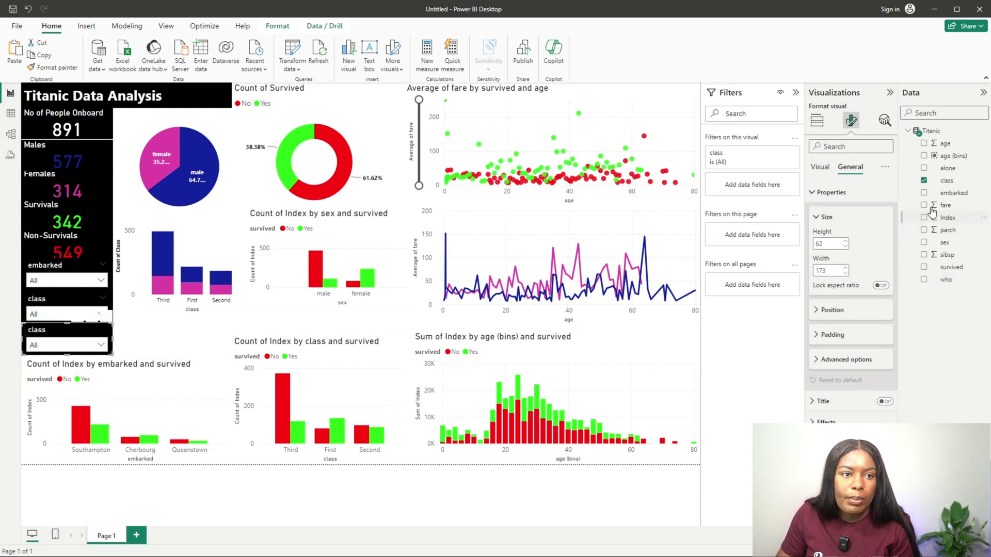
{"action": "left_click", "coordinate": [924, 168]}
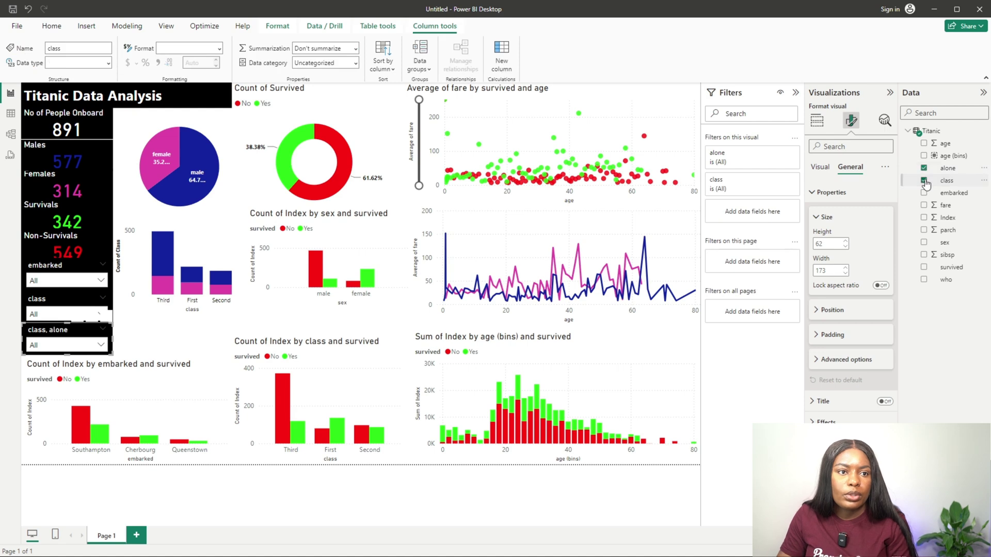
{"action": "left_click", "coordinate": [924, 180]}
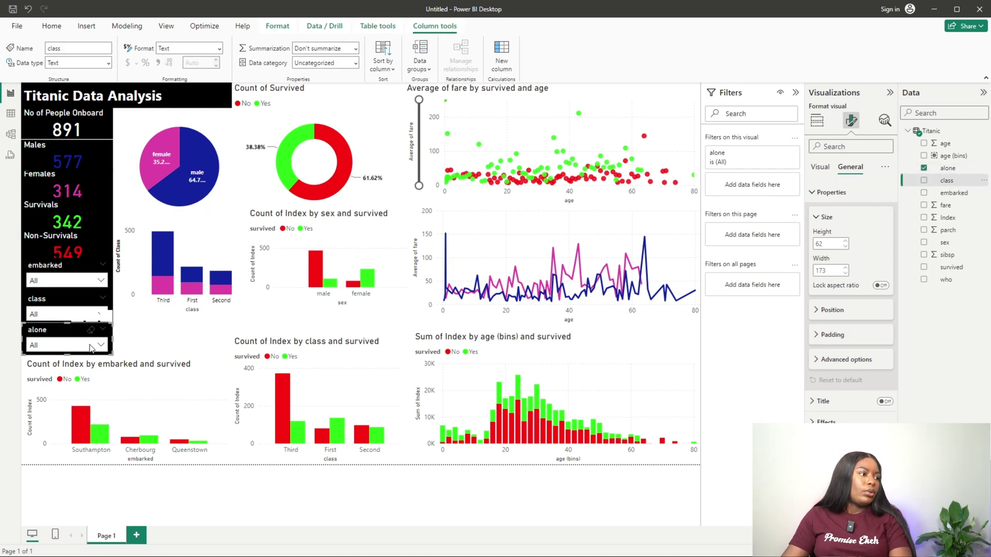
{"action": "left_click", "coordinate": [90, 346]}
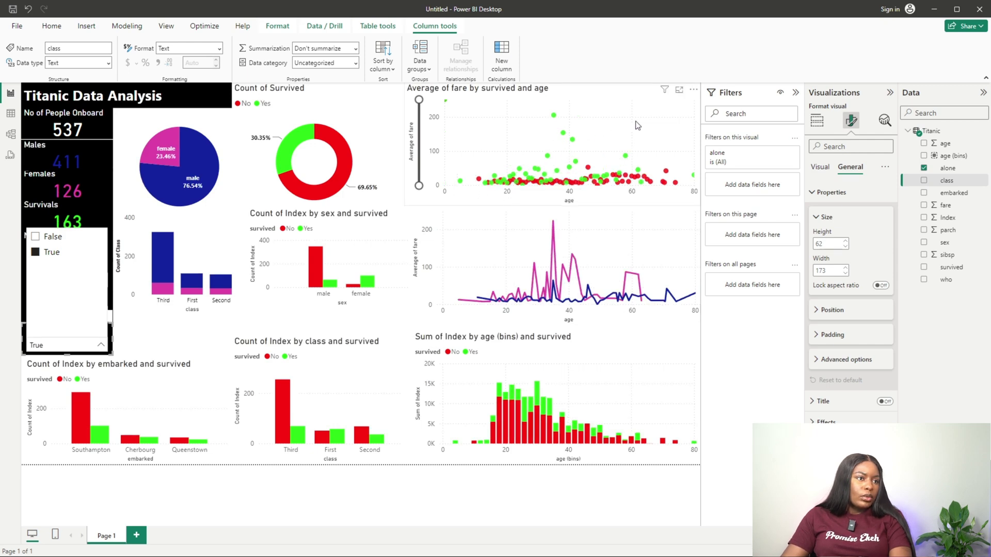
Clear the alone slicer's True filter, try the report filtered to False, and reset the slicer to all values
{"action": "left_click", "coordinate": [38, 248]}
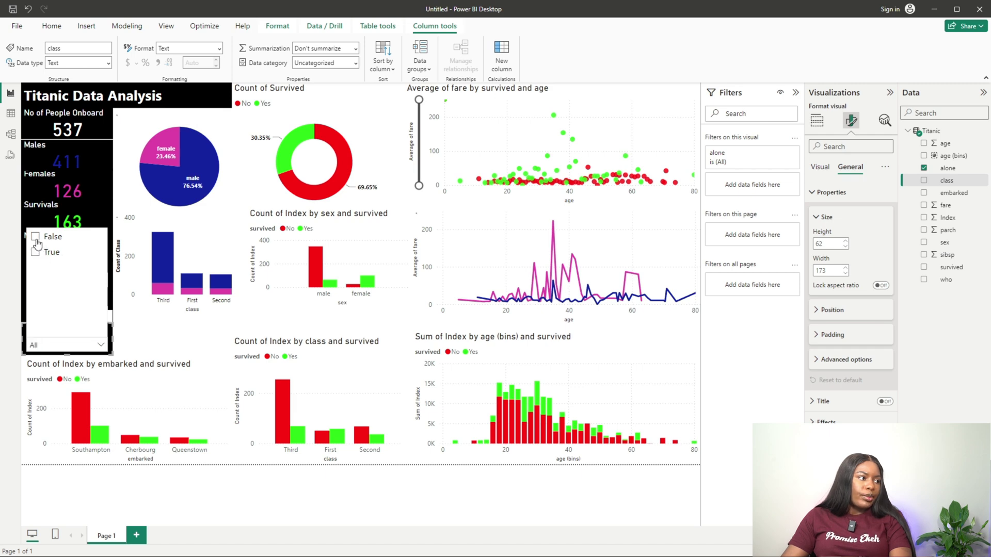
{"action": "left_click", "coordinate": [36, 240]}
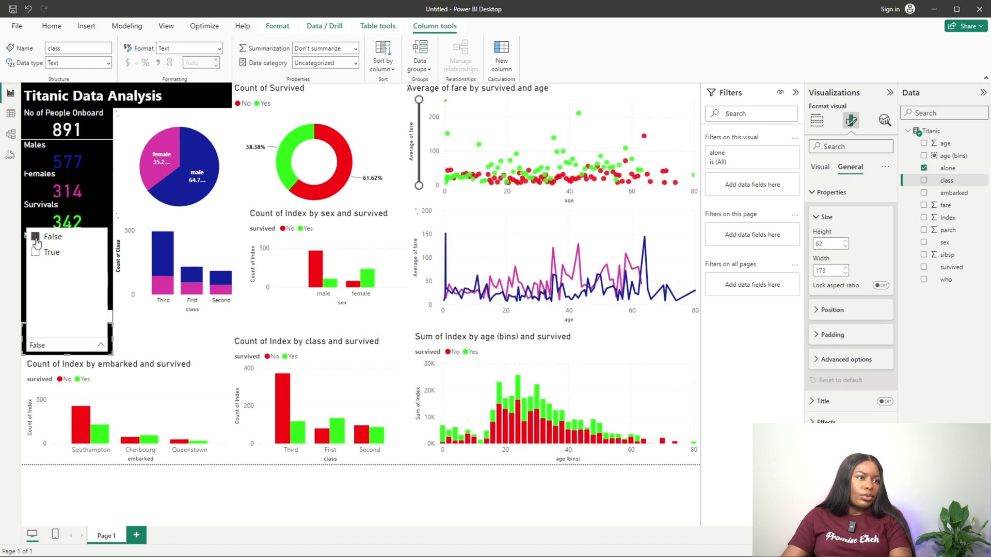
{"action": "left_click", "coordinate": [35, 237]}
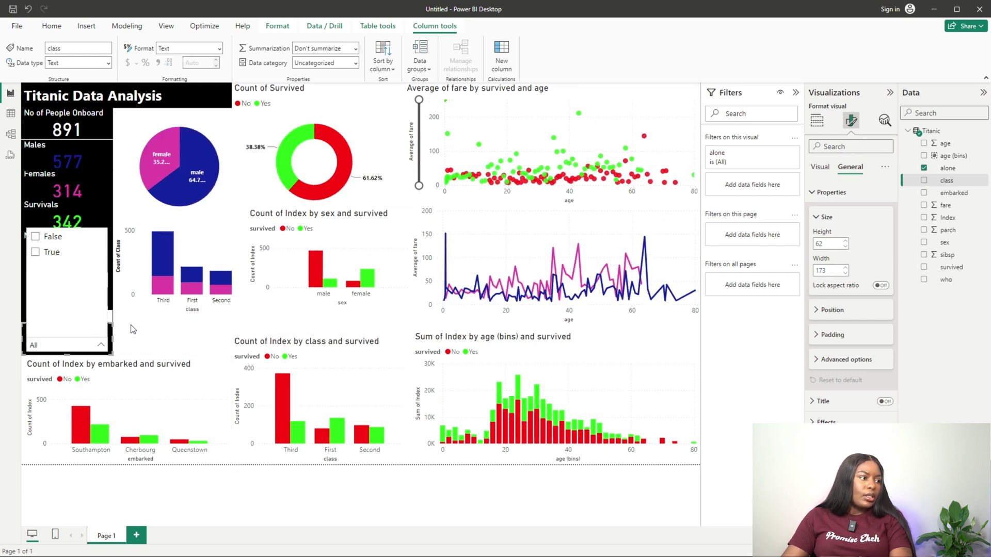
{"action": "left_click", "coordinate": [114, 334]}
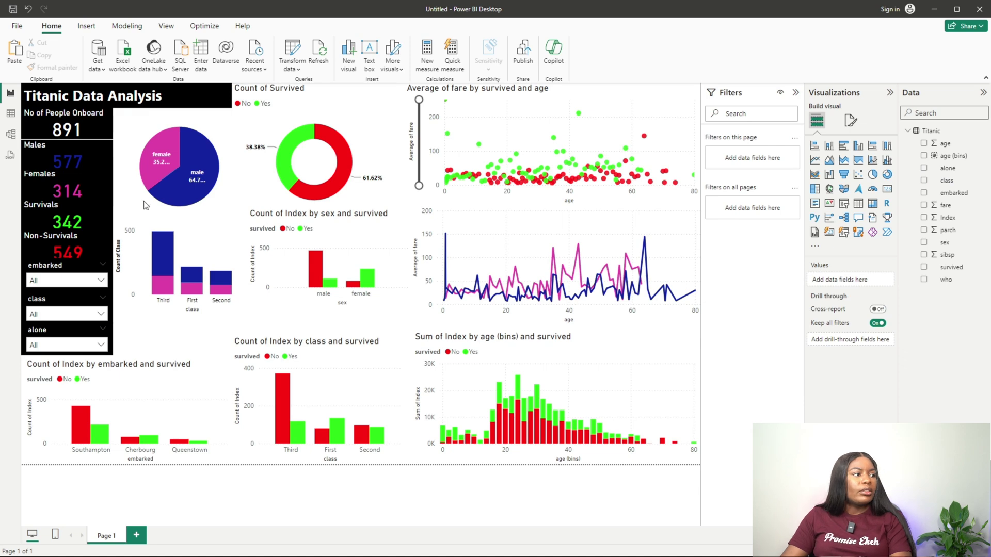
{"action": "left_click", "coordinate": [84, 250]}
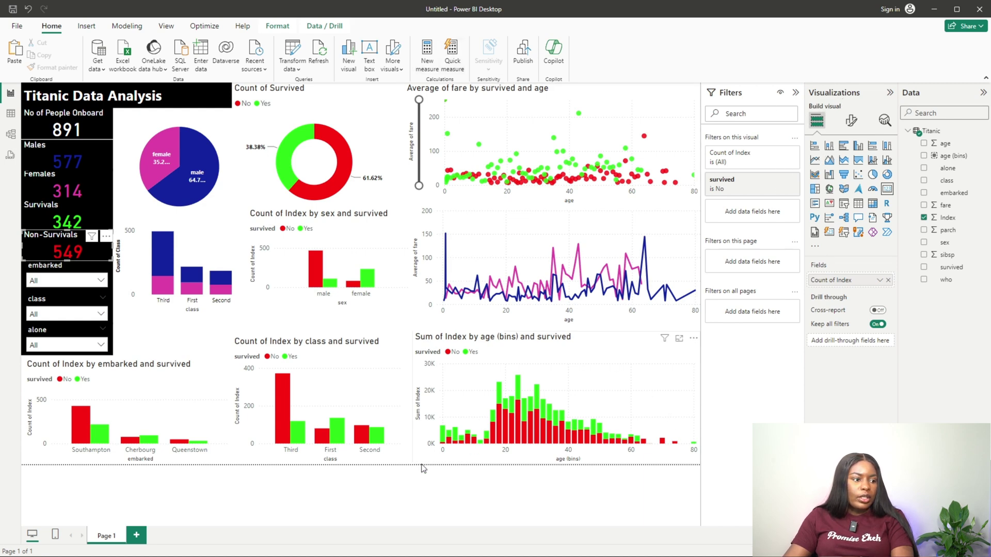
Add the image file starting with this-terrible-scene-painted-by-german-artist from the Data folder as the page's canvas background
{"action": "left_click", "coordinate": [408, 468]}
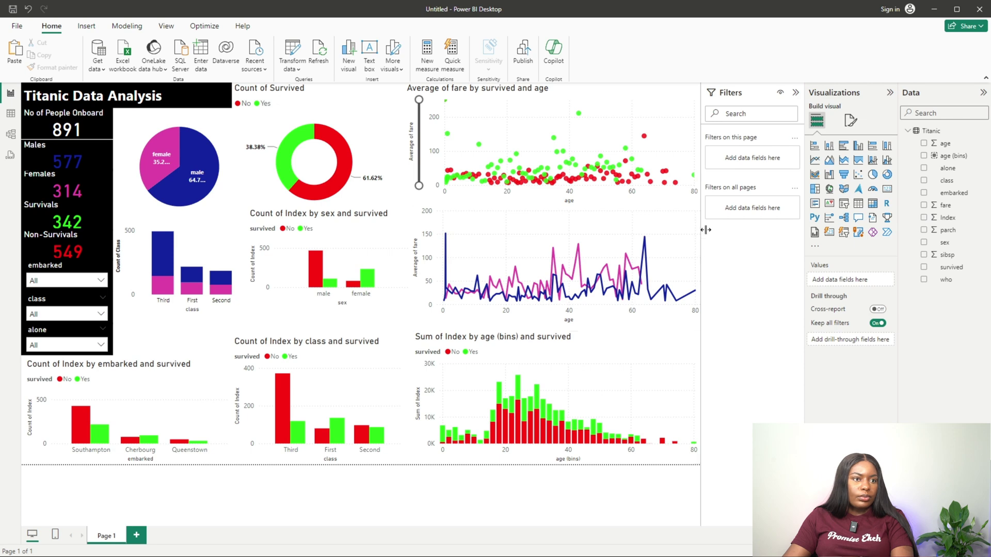
{"action": "left_click", "coordinate": [850, 120]}
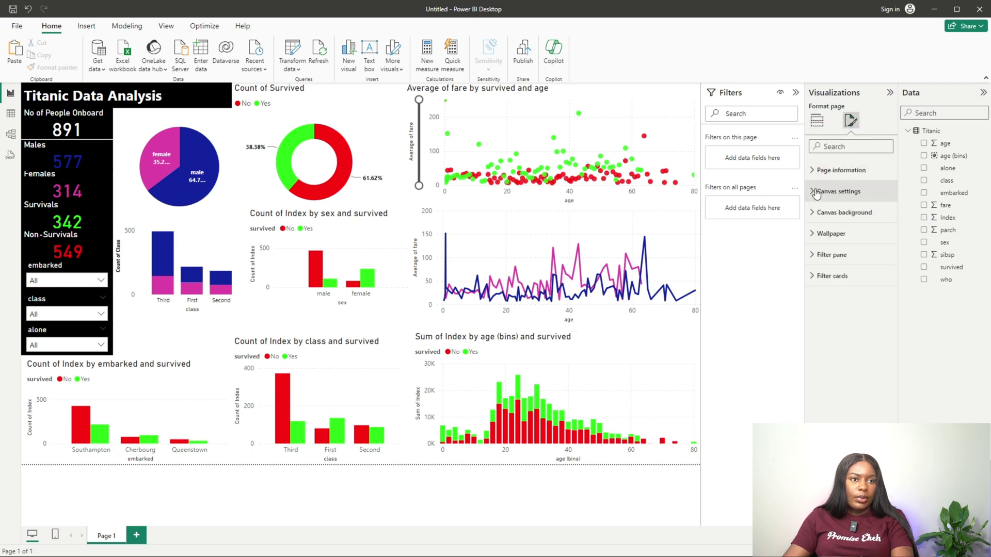
{"action": "left_click", "coordinate": [814, 213]}
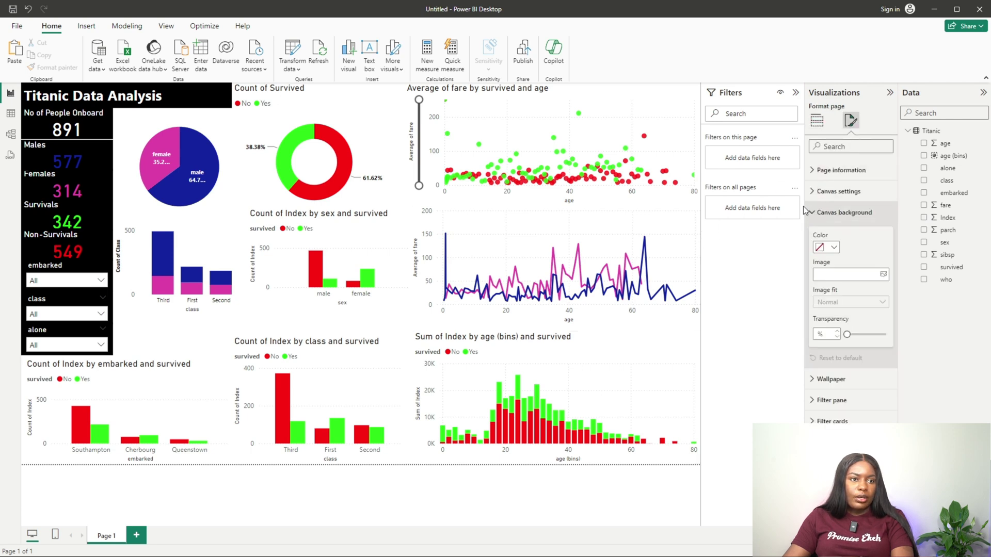
{"action": "left_click", "coordinate": [880, 279]}
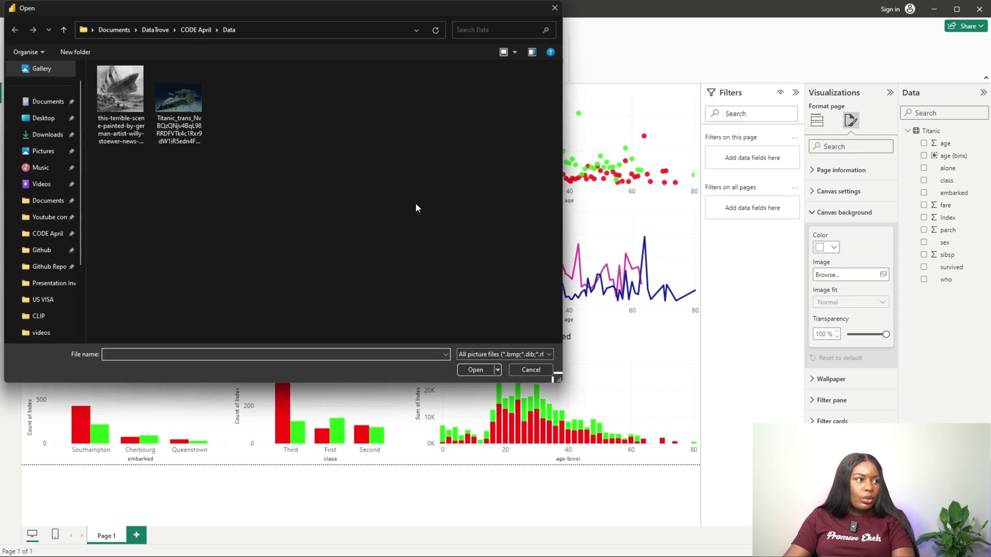
{"action": "left_click", "coordinate": [125, 106]}
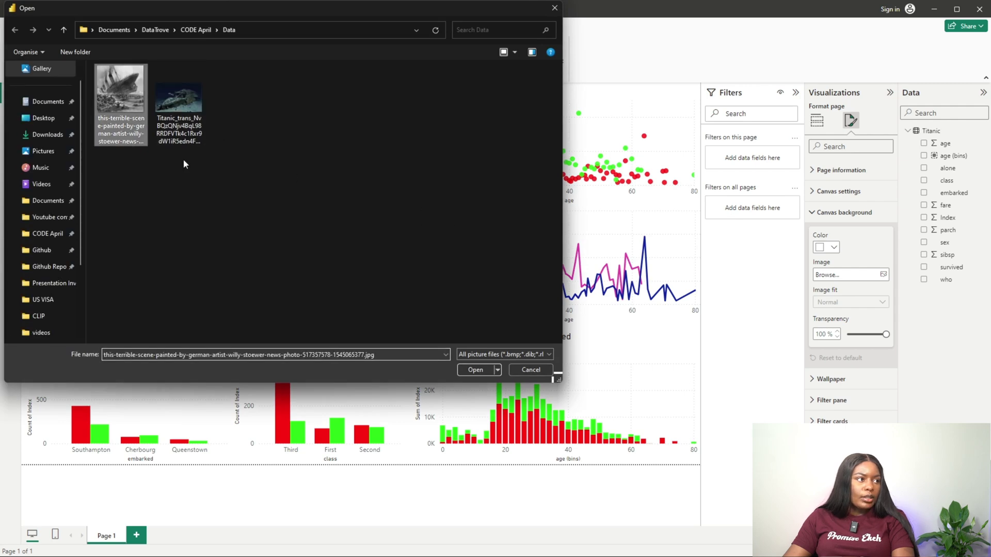
{"action": "left_click", "coordinate": [473, 370]}
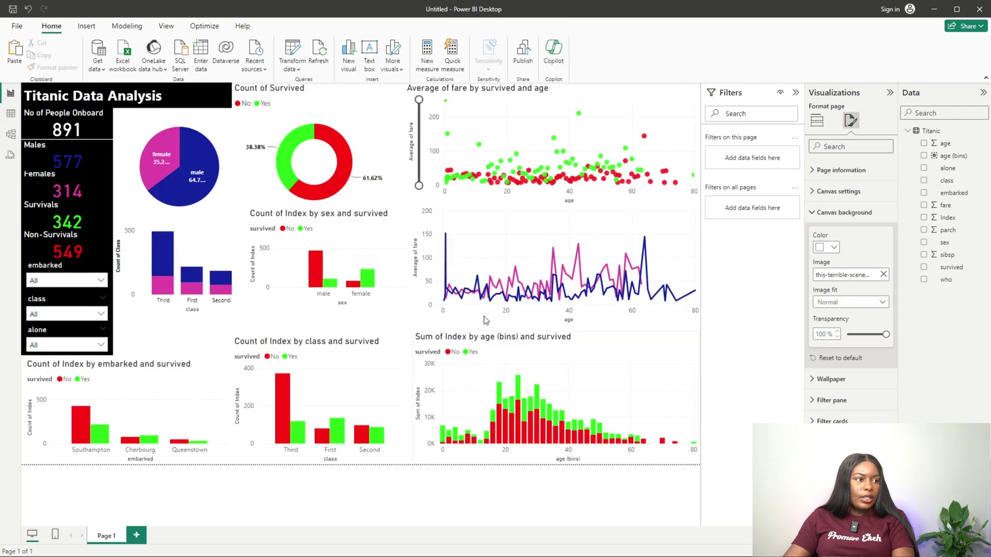
Nudge the Count of Survived donut chart right, and set the canvas background's image fit to Fit and its transparency to 20%
{"action": "left_click_drag", "start_coordinate": [356, 201], "coordinate": [359, 201]}
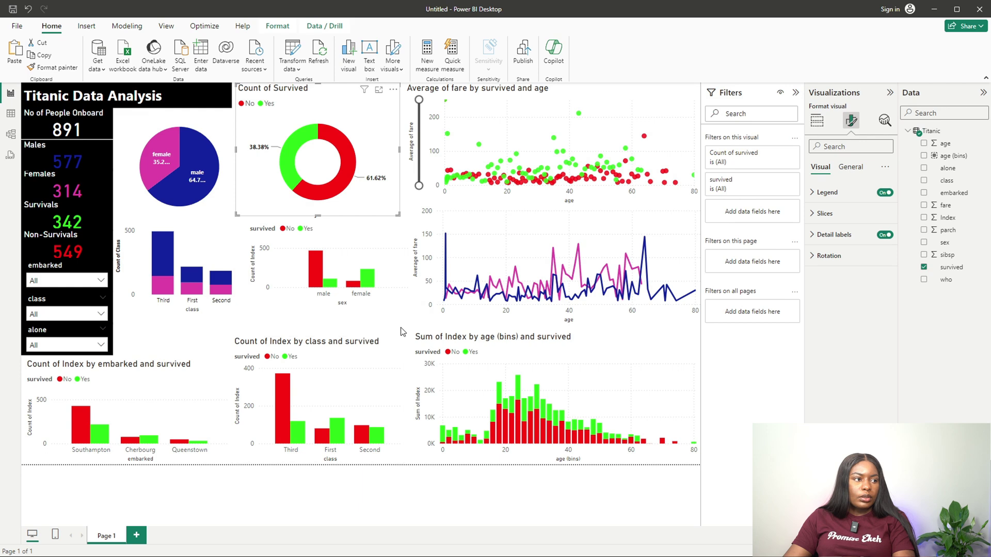
{"action": "left_click", "coordinate": [392, 267]}
{"action": "left_click", "coordinate": [849, 120]}
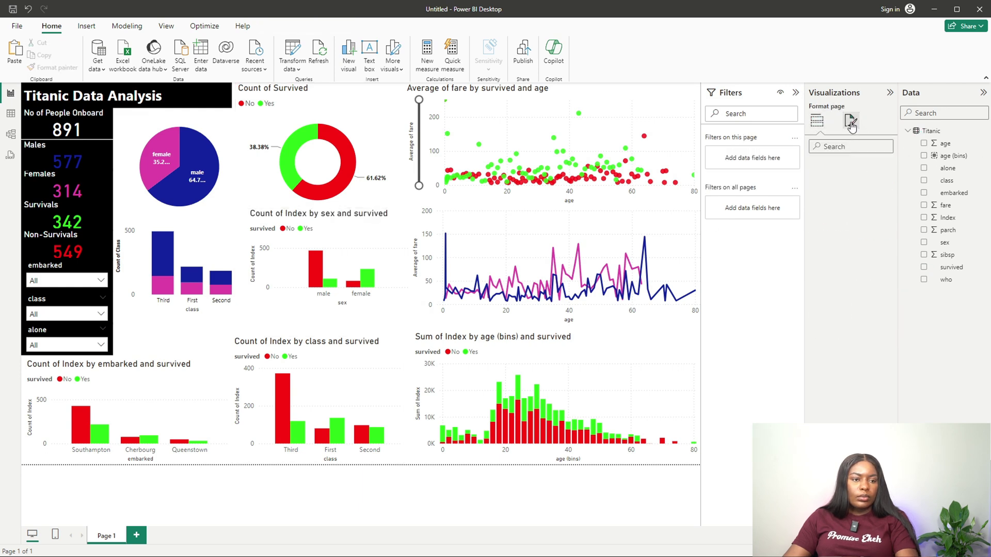
{"action": "left_click", "coordinate": [837, 214]}
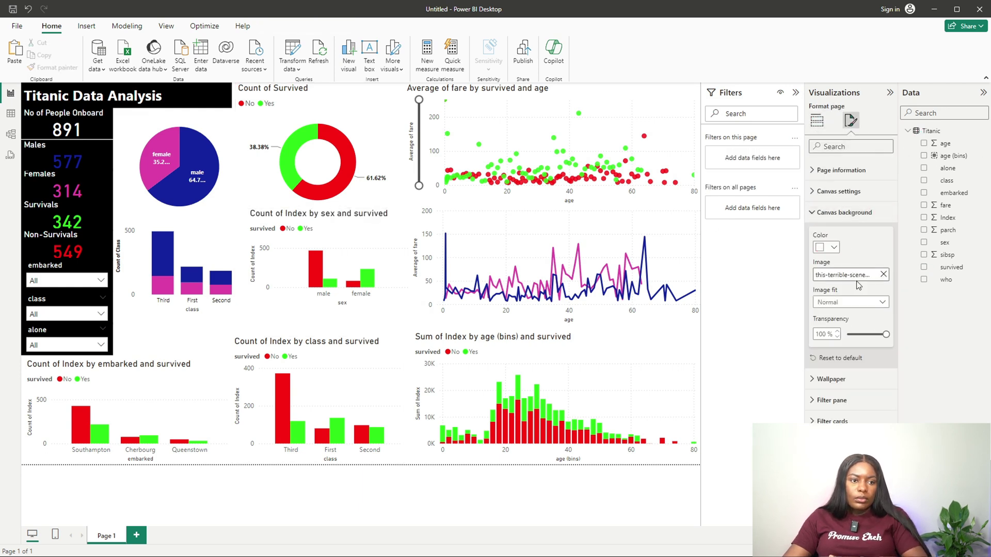
{"action": "left_click_drag", "start_coordinate": [887, 333], "coordinate": [873, 333]}
{"action": "left_click", "coordinate": [879, 302]}
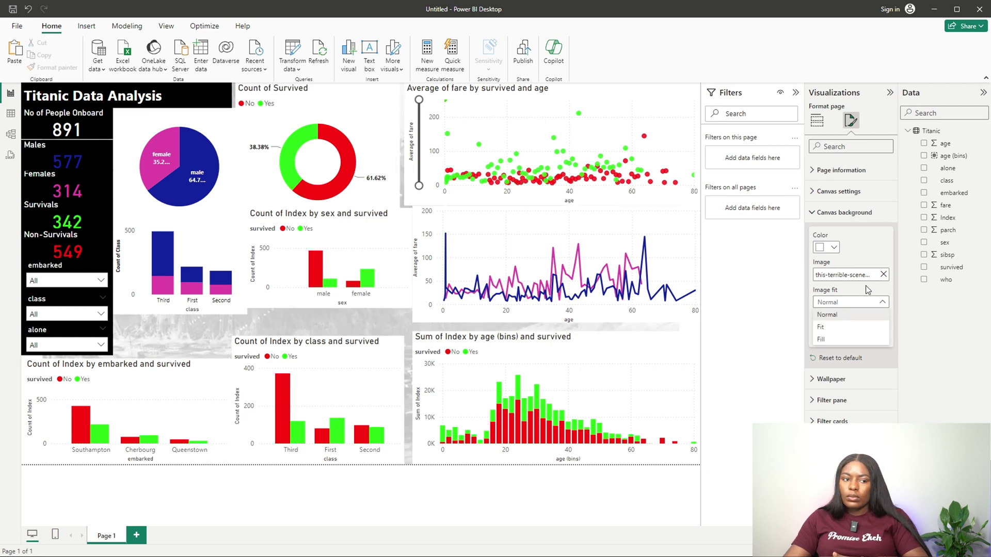
{"action": "left_click", "coordinate": [877, 327]}
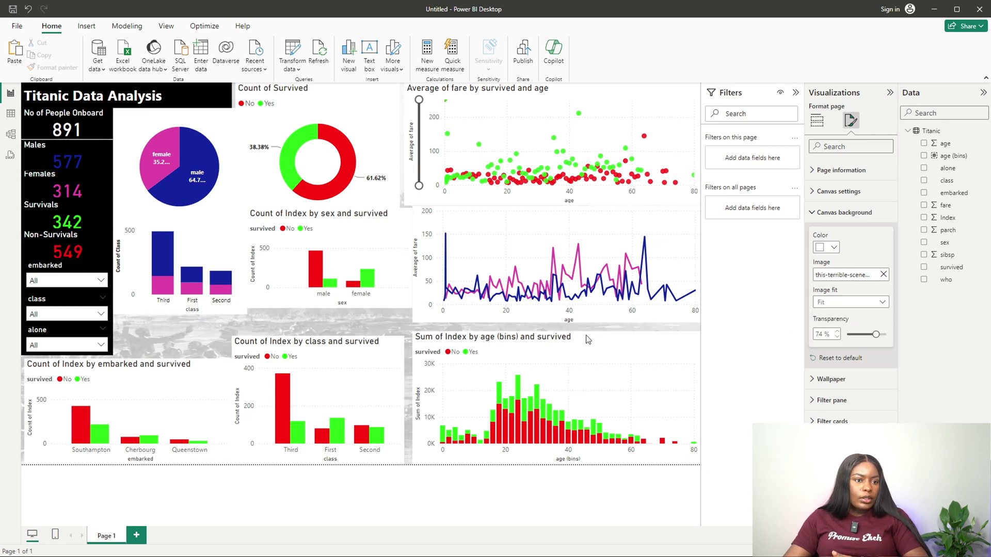
{"action": "left_click_drag", "start_coordinate": [875, 332], "coordinate": [890, 332]}
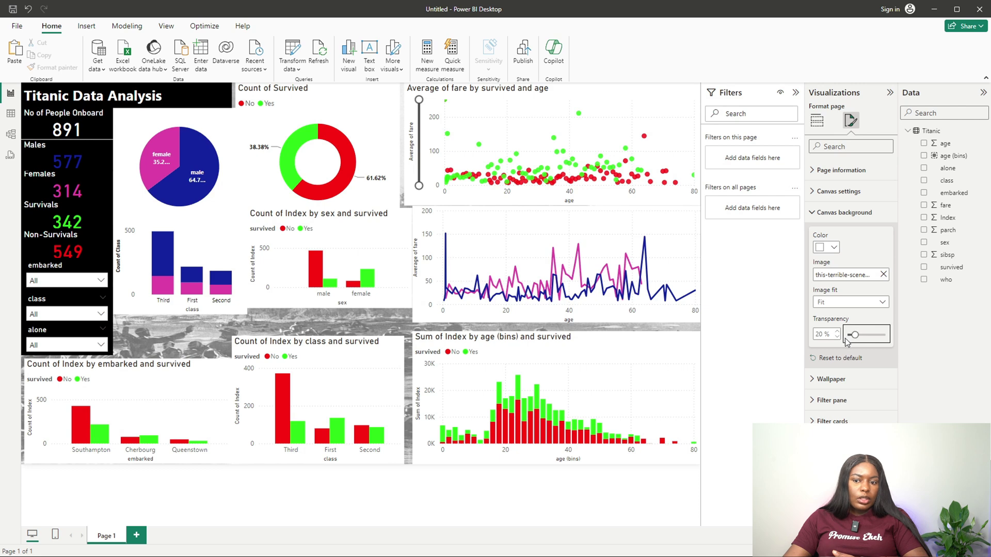
Set the background transparency of the stacked column chart by class to 95% and shift the chart slightly down
{"action": "left_click", "coordinate": [222, 120]}
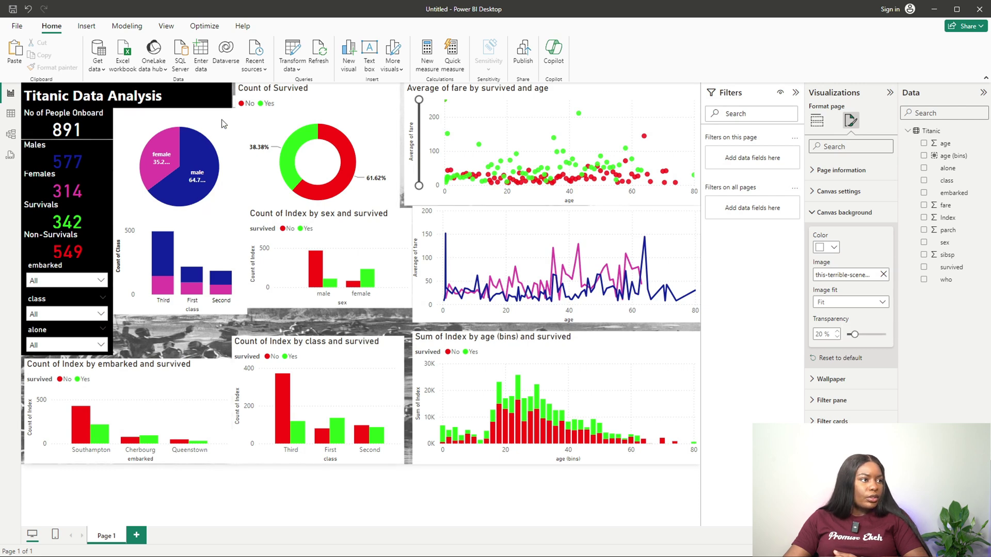
{"action": "left_click", "coordinate": [223, 124]}
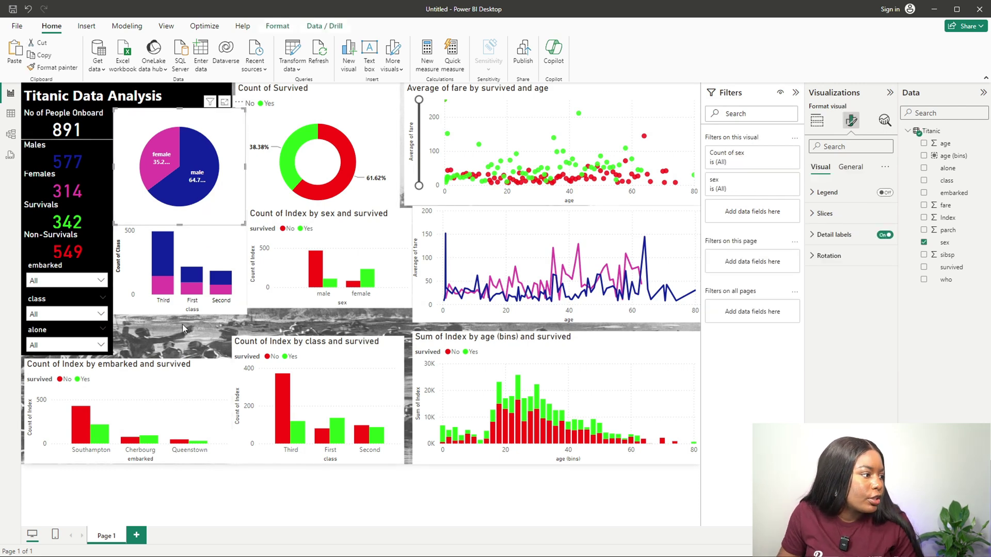
{"action": "left_click", "coordinate": [147, 299]}
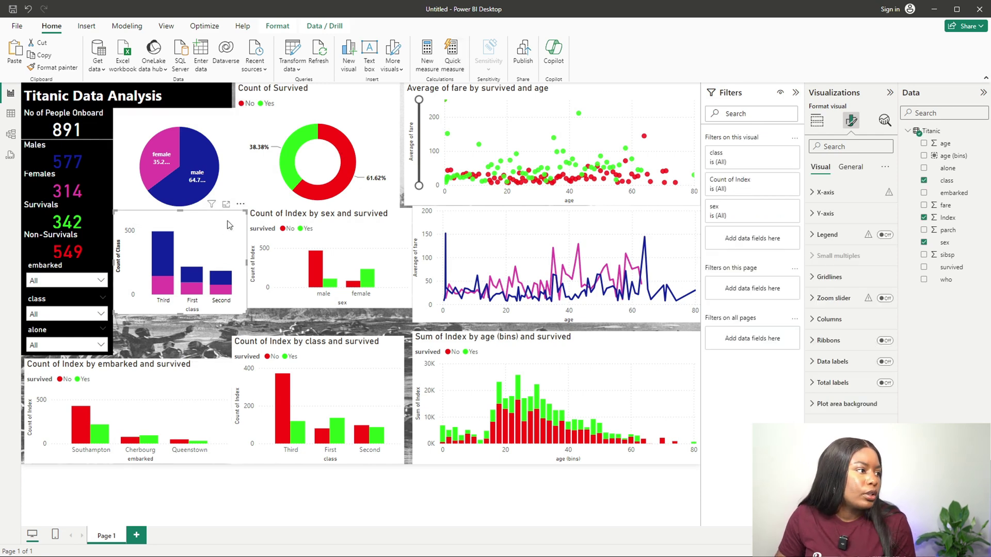
{"action": "left_click", "coordinate": [850, 169]}
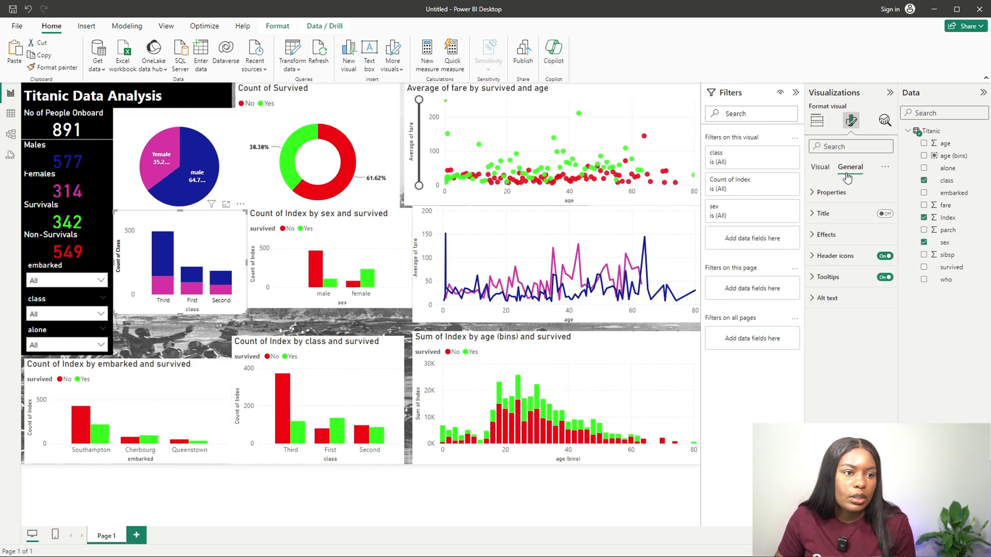
{"action": "left_click", "coordinate": [813, 236]}
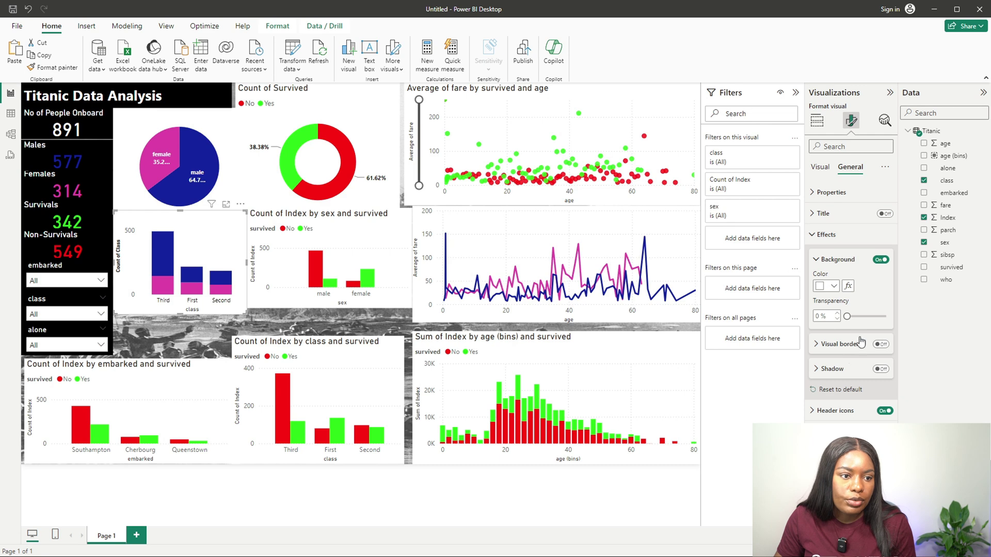
{"action": "left_click_drag", "start_coordinate": [847, 316], "coordinate": [870, 319]}
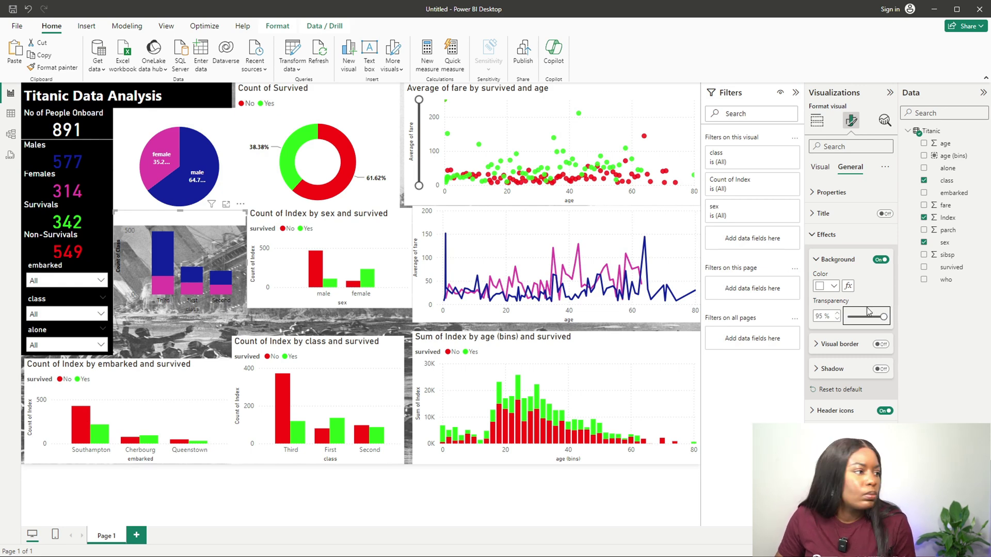
{"action": "left_click_drag", "start_coordinate": [187, 234], "coordinate": [186, 237]}
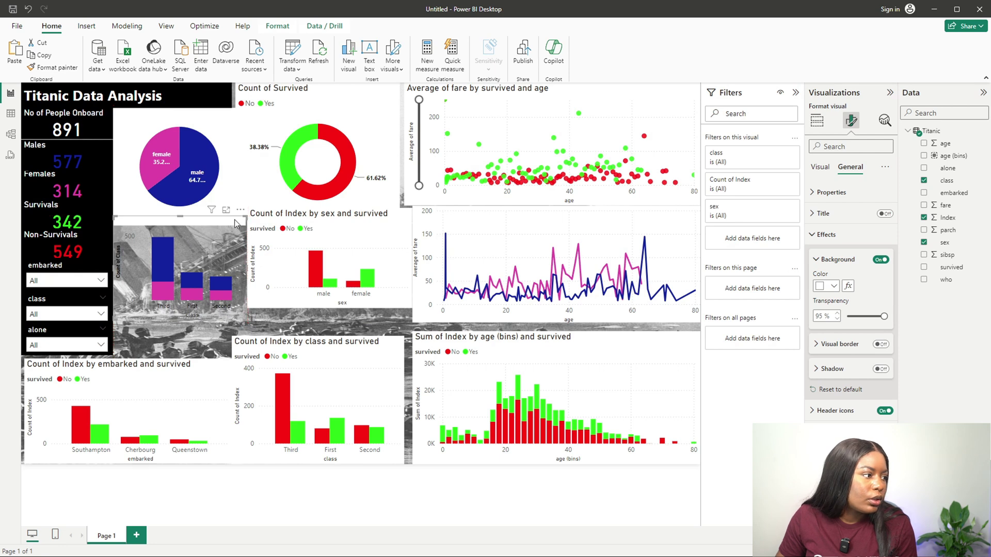
{"action": "left_click_drag", "start_coordinate": [882, 315], "coordinate": [883, 315]}
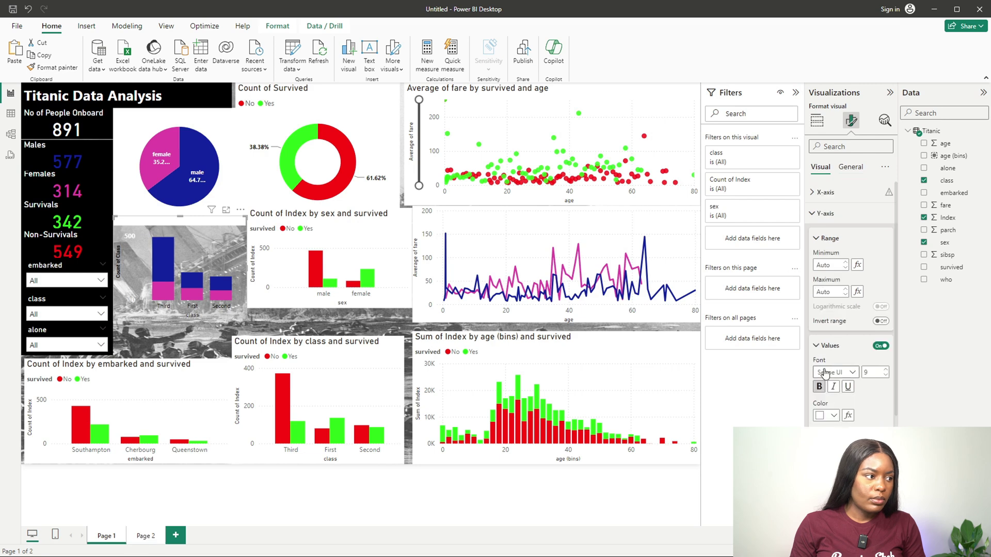
Color the Count of Class y-axis title of the stacked column chart white
{"action": "scroll", "coordinate": [850, 310], "scroll_direction": "down", "scroll_amount": 2}
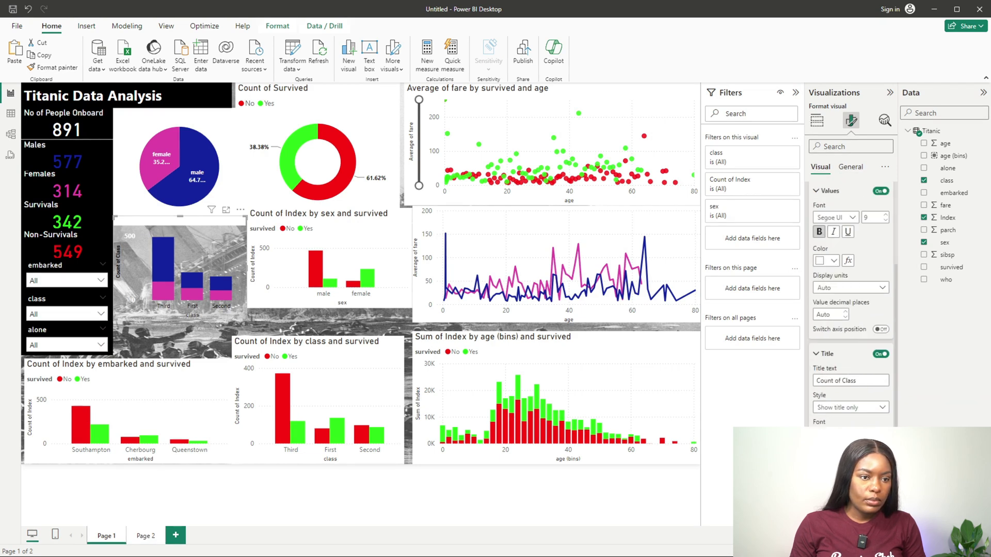
{"action": "left_click", "coordinate": [826, 477]}
{"action": "left_click", "coordinate": [819, 311]}
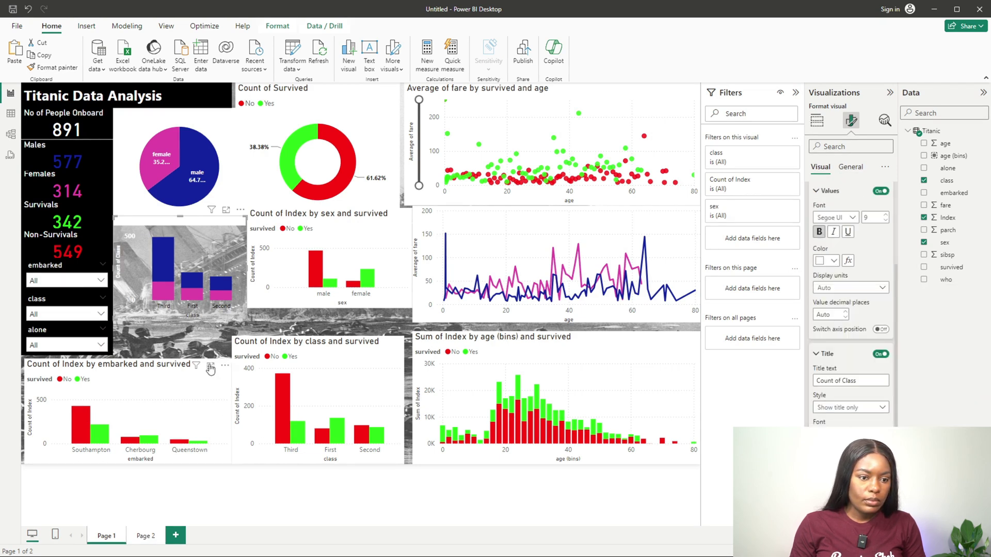
Make the stacked column chart's x-axis values white and bold, and color its x-axis title white
{"action": "scroll", "coordinate": [827, 294], "scroll_direction": "up", "scroll_amount": 4}
{"action": "left_click", "coordinate": [827, 288]}
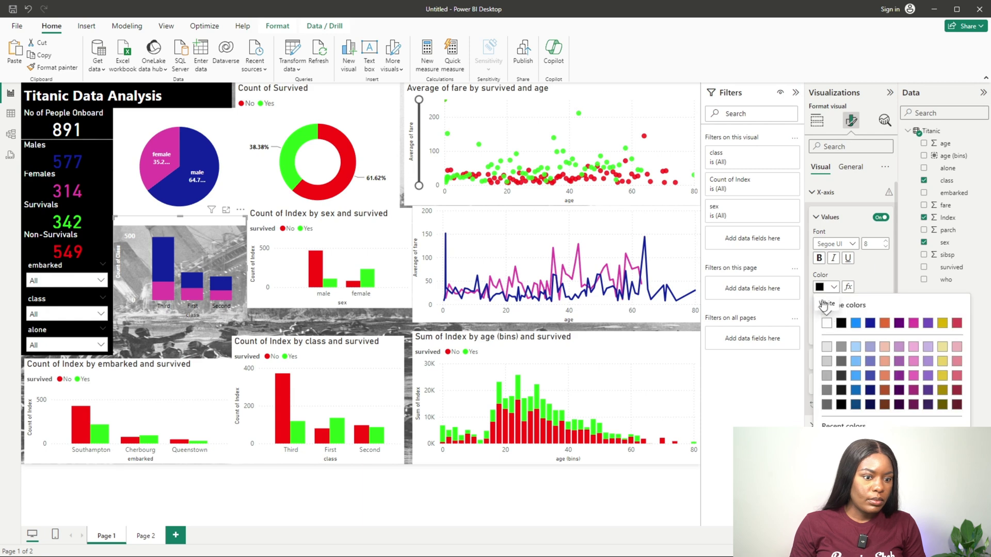
{"action": "left_click", "coordinate": [821, 322]}
{"action": "left_click_drag", "start_coordinate": [857, 318], "coordinate": [849, 318]}
{"action": "left_click", "coordinate": [819, 258]}
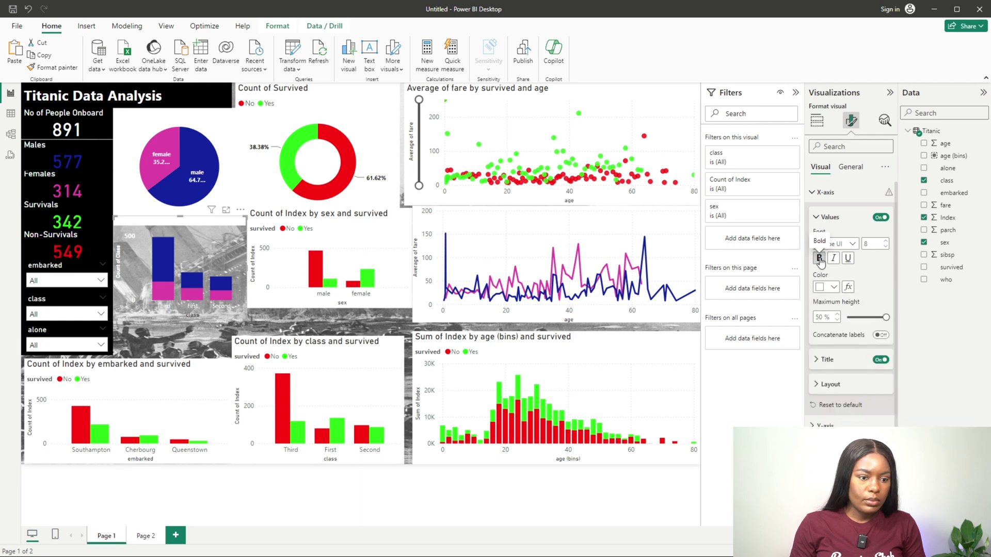
{"action": "left_click", "coordinate": [828, 288]}
{"action": "left_click", "coordinate": [826, 439]}
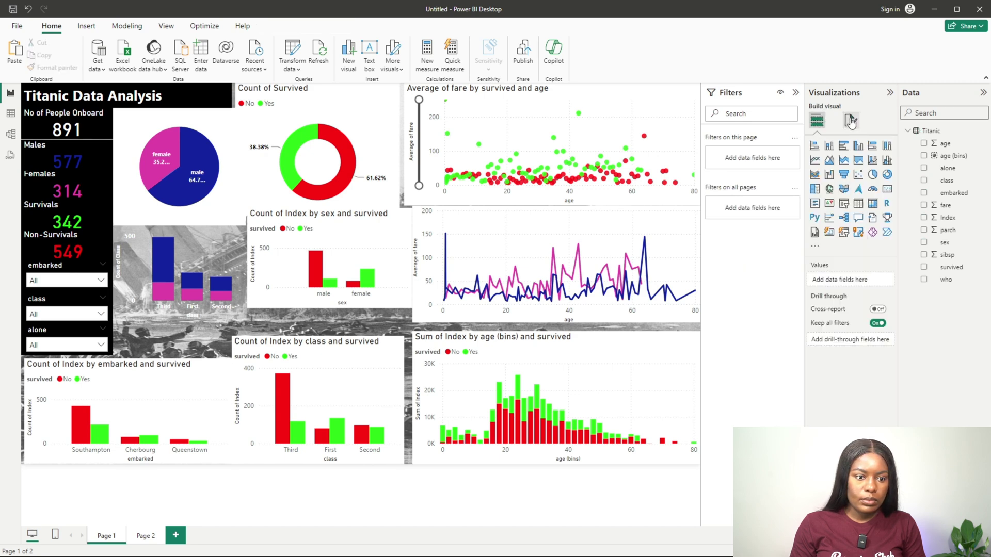
Increase the canvas background's transparency to fade the shipwreck image
{"action": "left_click", "coordinate": [850, 120]}
{"action": "left_click", "coordinate": [843, 212]}
{"action": "left_click_drag", "start_coordinate": [866, 334], "coordinate": [866, 335]}
Give the stacked column chart by class a black background with 51% transparency
{"action": "left_click", "coordinate": [191, 248]}
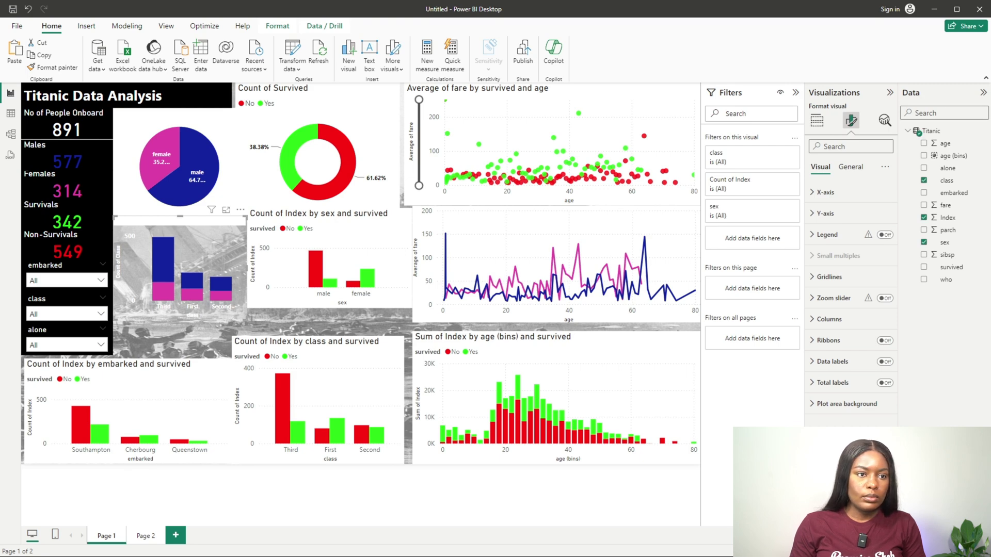
{"action": "left_click", "coordinate": [850, 167]}
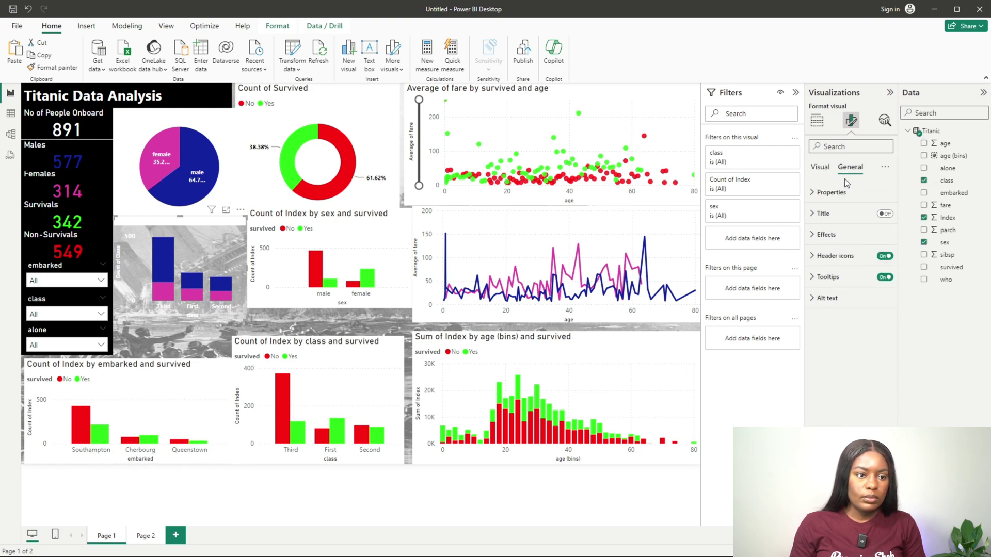
{"action": "left_click", "coordinate": [825, 235]}
{"action": "left_click_drag", "start_coordinate": [876, 316], "coordinate": [867, 316]}
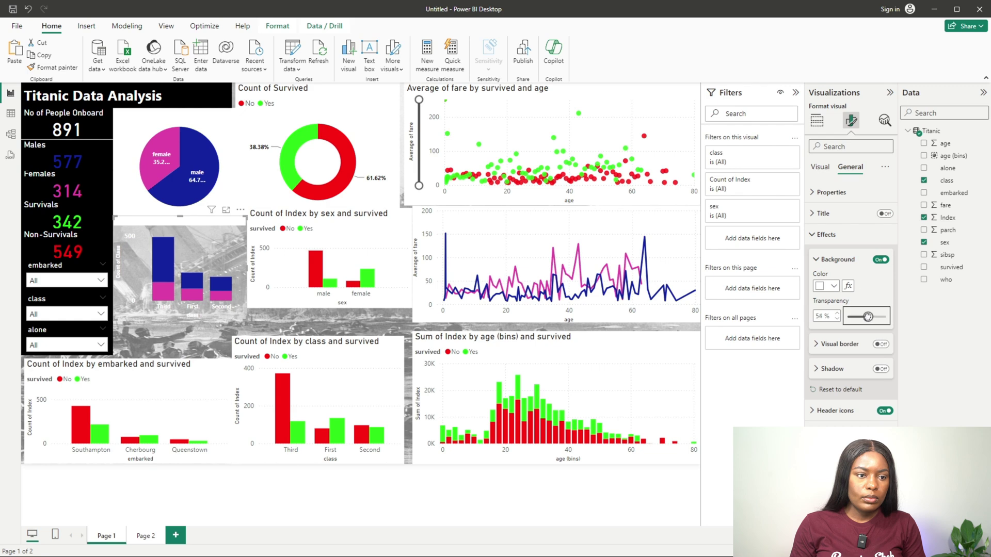
{"action": "left_click", "coordinate": [827, 287]}
{"action": "left_click", "coordinate": [832, 321]}
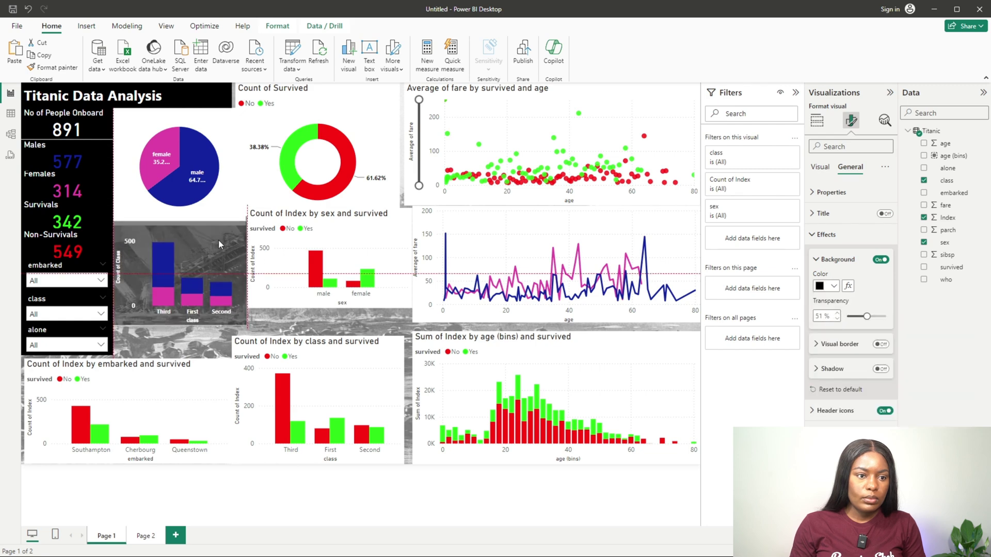
Copy the stacked column chart's formatting onto the Count of Index by sex and survived chart
{"action": "left_click", "coordinate": [52, 67]}
{"action": "left_click", "coordinate": [263, 295]}
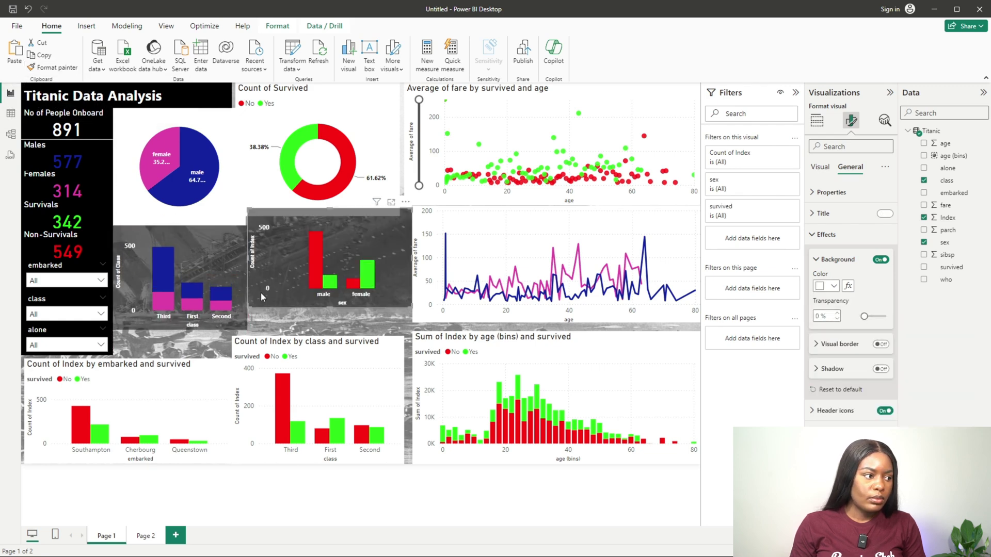
Move the sex and survived chart slightly down, and lighten the horizontal gridline color of the stacked column chart by class
{"action": "left_click_drag", "start_coordinate": [261, 224], "coordinate": [261, 233]}
{"action": "left_click", "coordinate": [228, 251]}
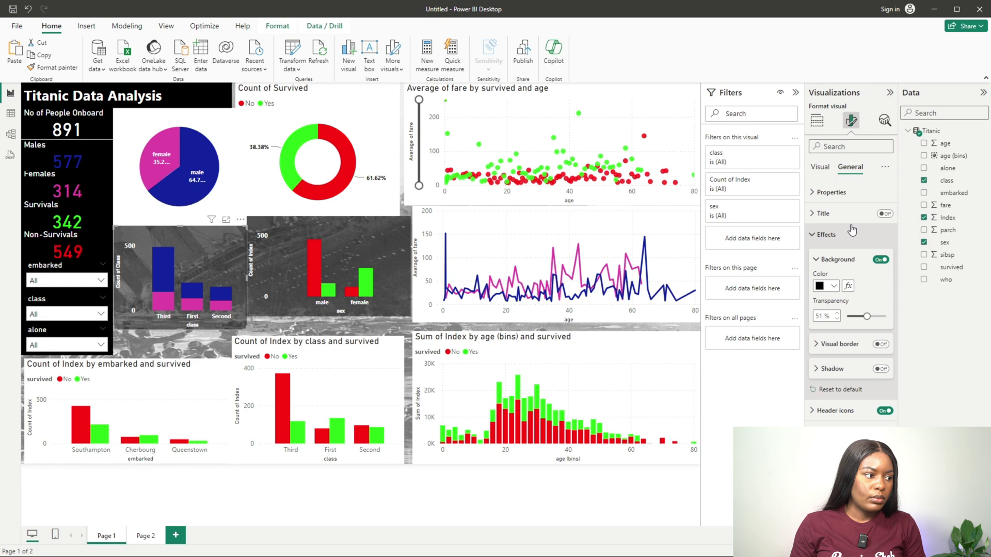
{"action": "left_click", "coordinate": [828, 277]}
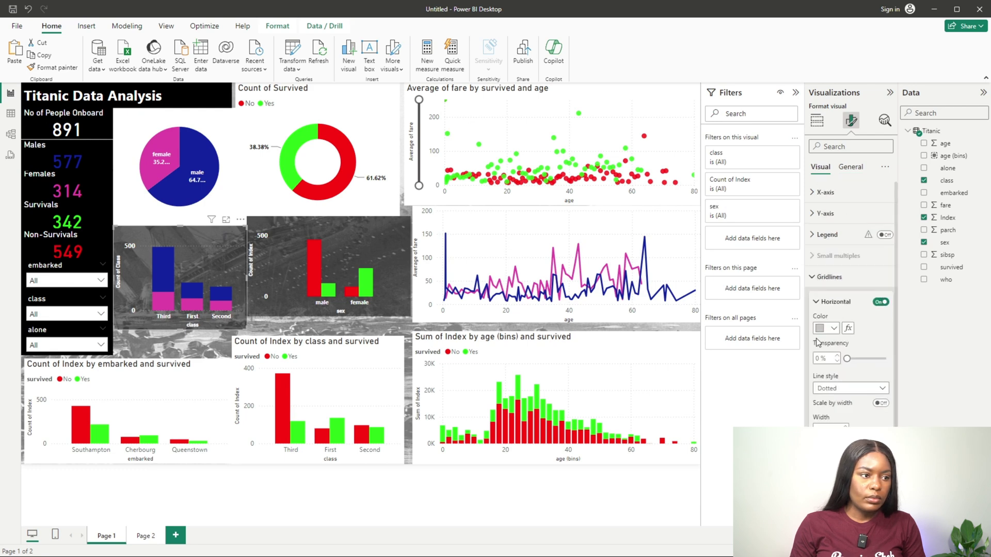
{"action": "left_click", "coordinate": [833, 328]}
{"action": "left_click", "coordinate": [820, 352]}
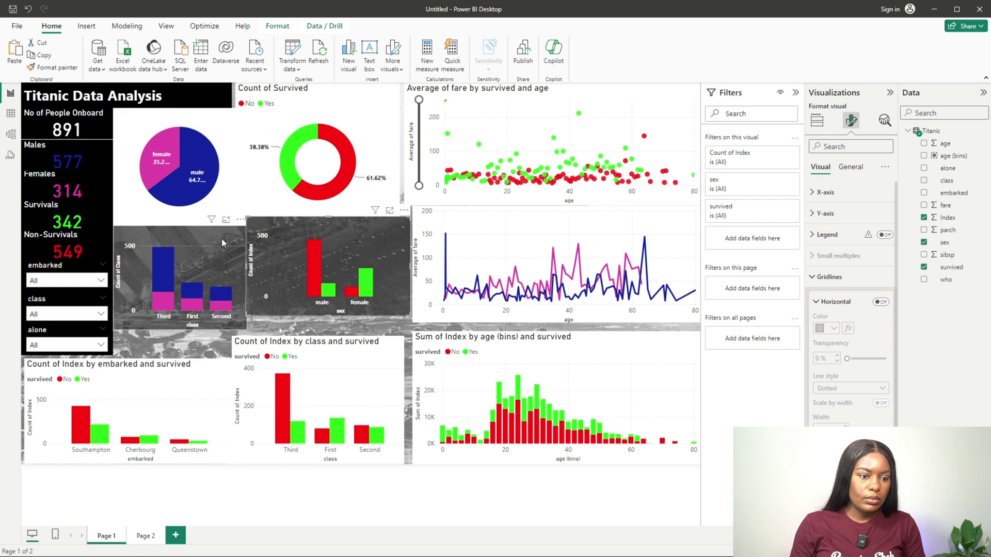
Copy the sex and survived chart's formatting onto the Count of Index by class and Count of Index by embarked charts
{"action": "left_click", "coordinate": [267, 228]}
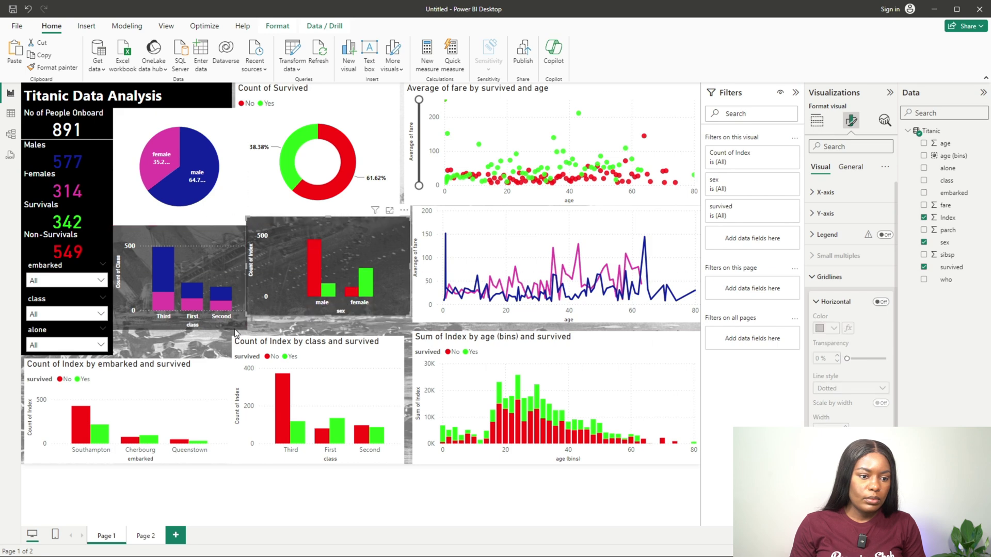
{"action": "left_click", "coordinate": [52, 68]}
{"action": "left_click", "coordinate": [278, 345]}
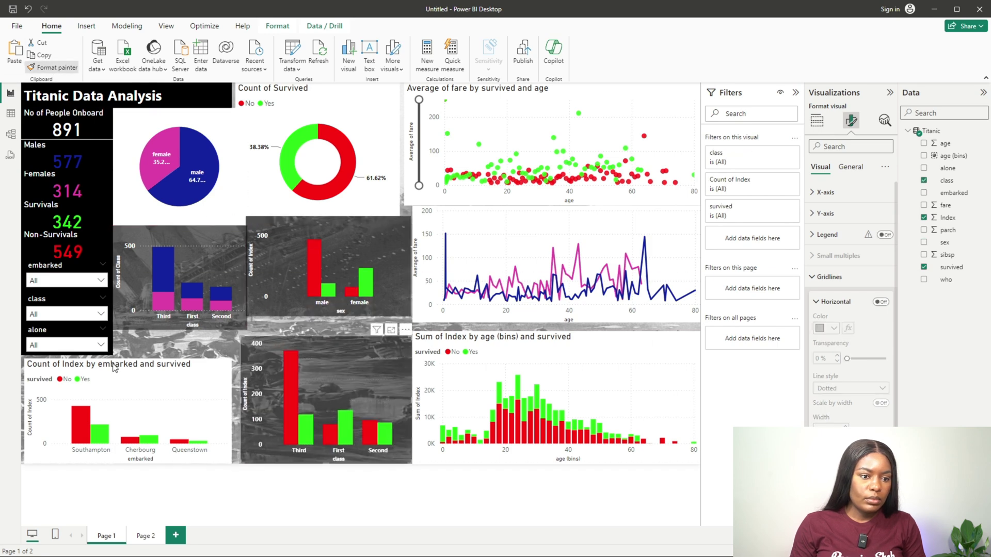
{"action": "left_click", "coordinate": [52, 67]}
{"action": "left_click", "coordinate": [180, 365]}
Copy the stacked column chart's formatting onto the sex pie chart and shrink the pie chart to line up with the title banner
{"action": "left_click", "coordinate": [141, 237]}
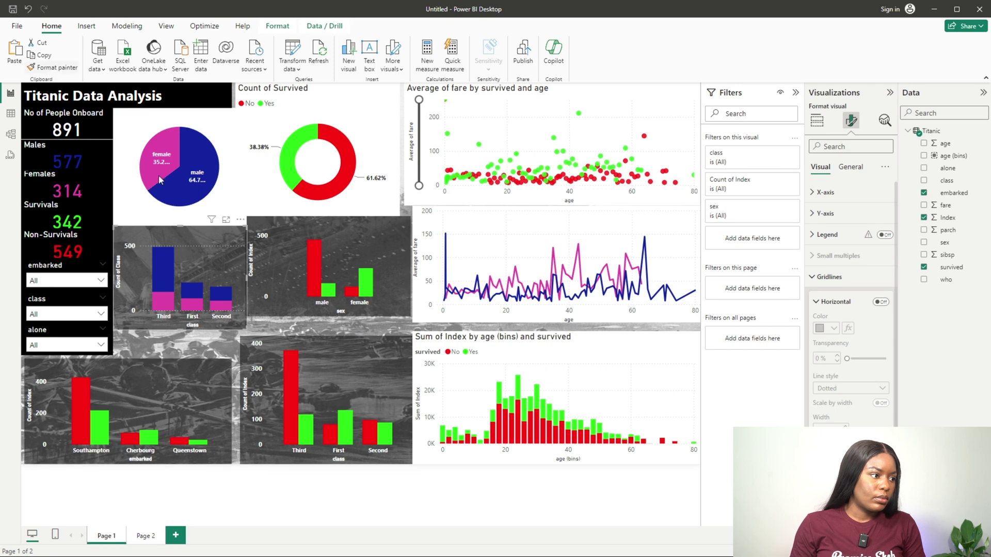
{"action": "left_click", "coordinate": [137, 203]}
{"action": "left_click", "coordinate": [139, 234]}
{"action": "left_click", "coordinate": [51, 67]}
{"action": "left_click", "coordinate": [175, 165]}
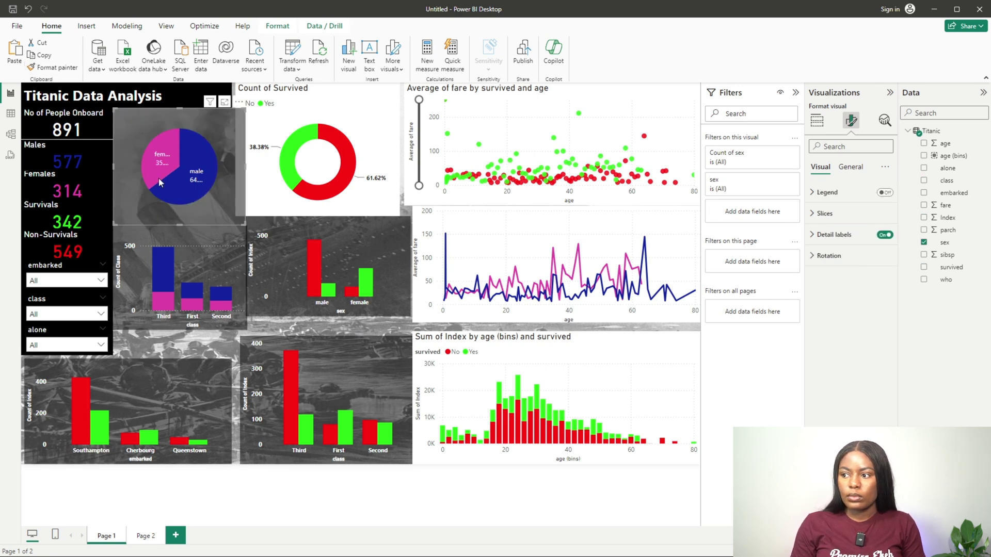
{"action": "left_click_drag", "start_coordinate": [245, 224], "coordinate": [234, 217]}
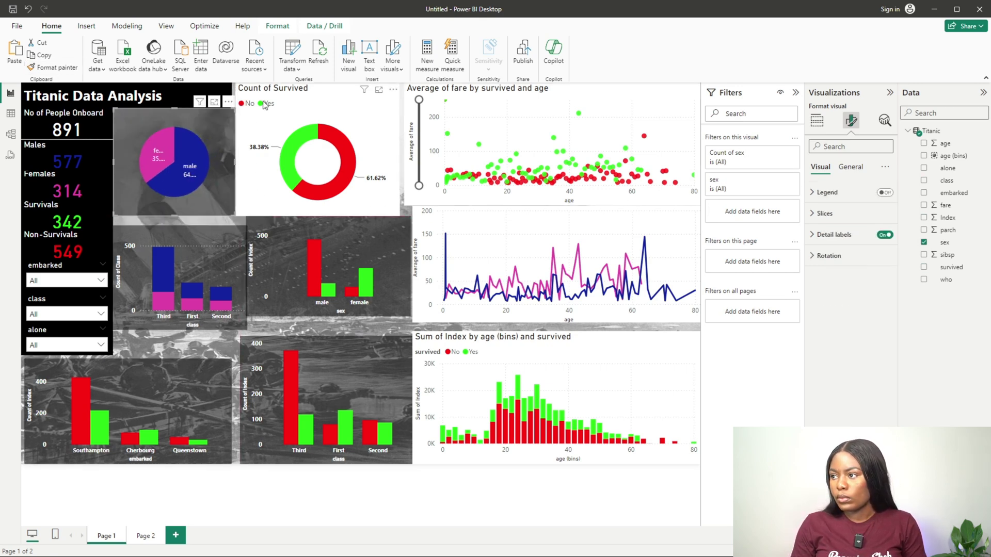
Swap the positions of the survival donut chart and the sex pie chart, and copy the pie chart's formatting onto the donut chart
{"action": "left_click_drag", "start_coordinate": [263, 102], "coordinate": [202, 183]}
{"action": "mouse_move", "coordinate": [180, 145]}
{"action": "left_mouse_down"}
{"action": "mouse_move", "coordinate": [349, 122]}
{"action": "mouse_move", "coordinate": [326, 121]}
{"action": "left_mouse_up"}
{"action": "left_click", "coordinate": [51, 67]}
{"action": "left_click", "coordinate": [228, 186]}
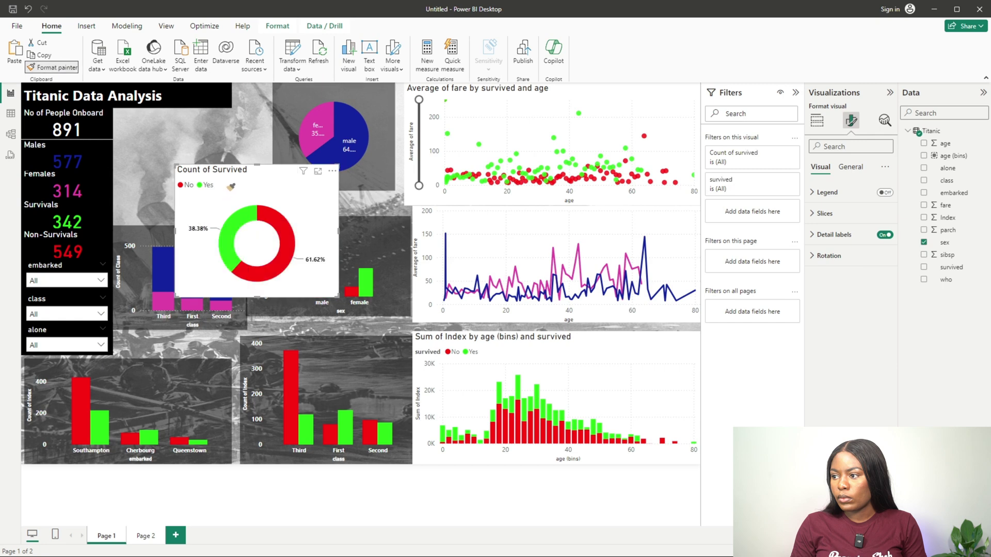
{"action": "left_click_drag", "start_coordinate": [233, 180], "coordinate": [172, 122]}
{"action": "left_click_drag", "start_coordinate": [274, 239], "coordinate": [256, 225]}
Turn on the donut chart's legend and show its detail labels as Percent of total in bold white
{"action": "left_click", "coordinate": [824, 213]}
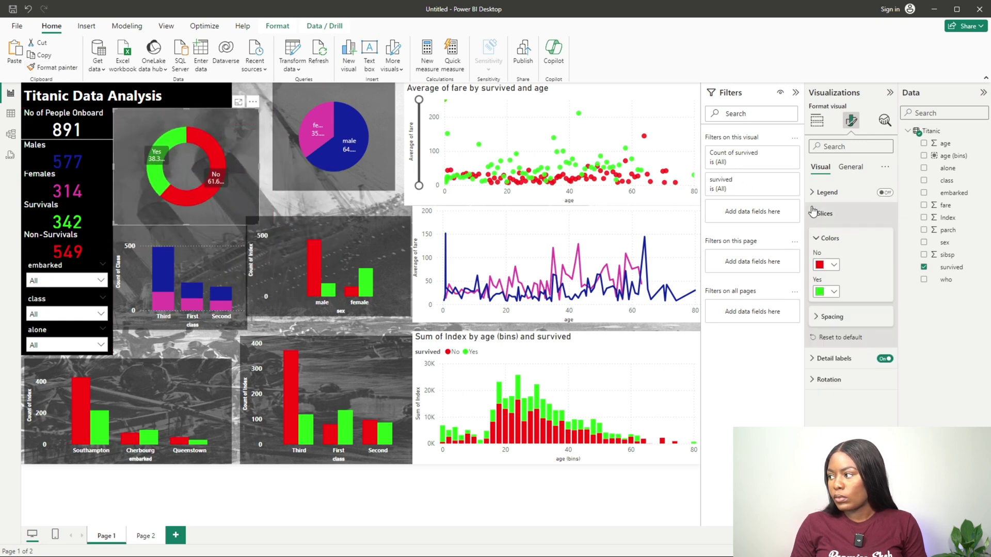
{"action": "left_click", "coordinate": [824, 213]}
{"action": "left_click", "coordinate": [815, 193]}
{"action": "left_click", "coordinate": [884, 192]}
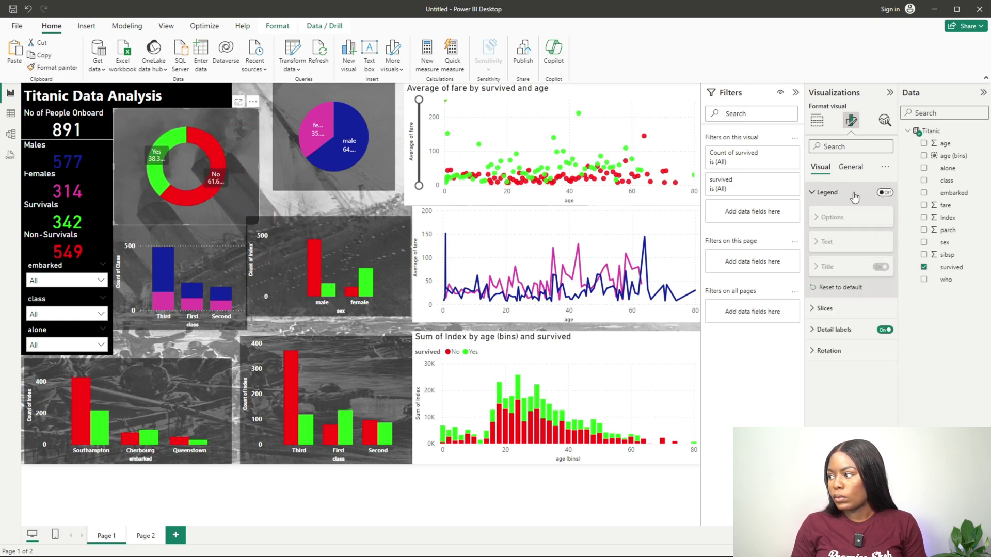
{"action": "left_click", "coordinate": [832, 356]}
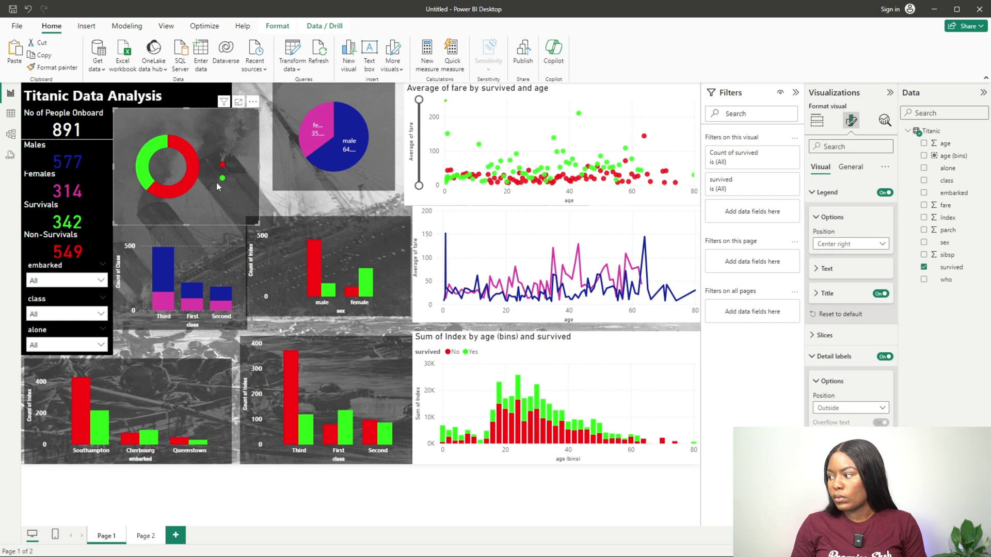
{"action": "scroll", "coordinate": [850, 309], "scroll_direction": "down", "scroll_amount": 3}
{"action": "left_click", "coordinate": [851, 313]}
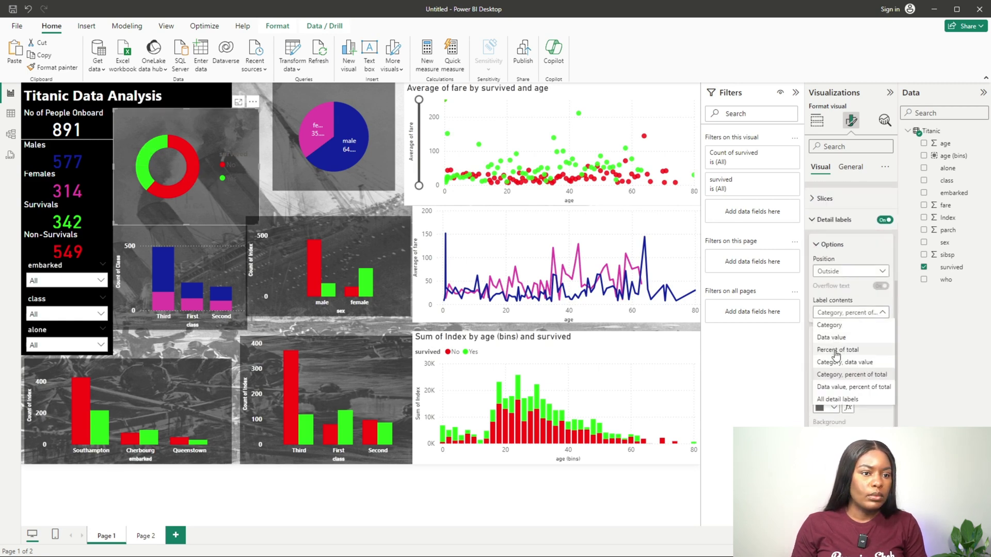
{"action": "left_click", "coordinate": [837, 350]}
{"action": "left_click", "coordinate": [819, 379]}
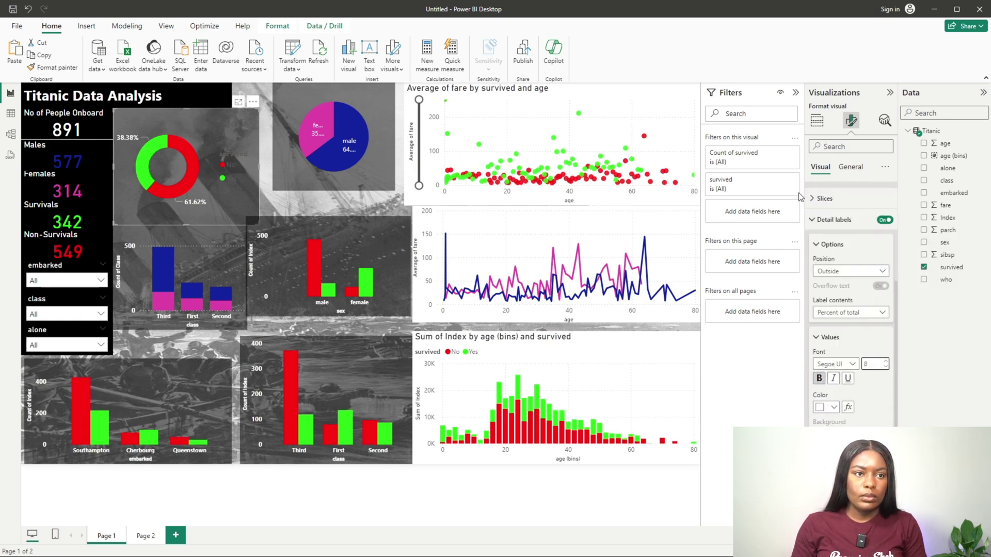
Color the donut chart's legend text white and position the legend at the top left of the chart
{"action": "left_click", "coordinate": [829, 220]}
{"action": "left_click", "coordinate": [826, 268]}
{"action": "left_click", "coordinate": [827, 338]}
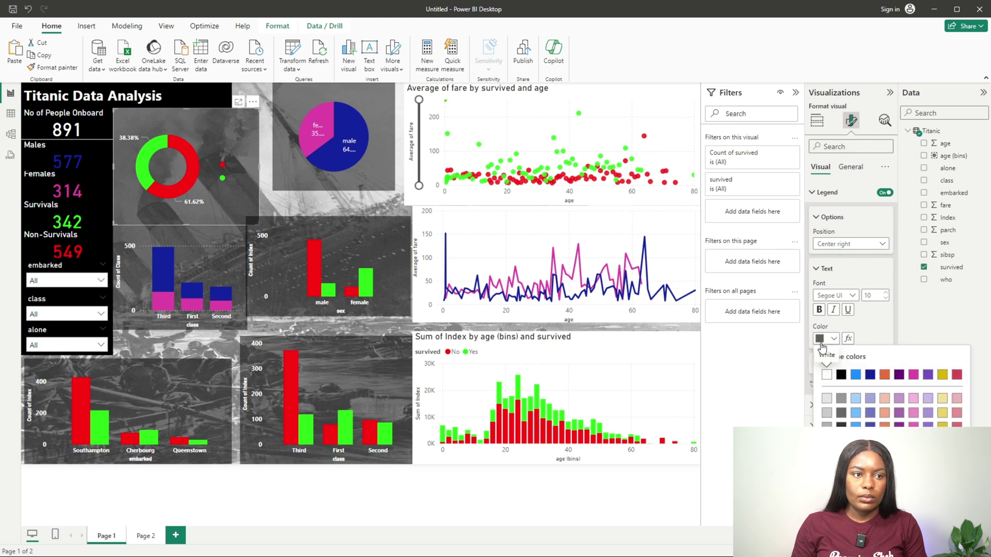
{"action": "left_click", "coordinate": [821, 367]}
{"action": "left_click", "coordinate": [816, 363]}
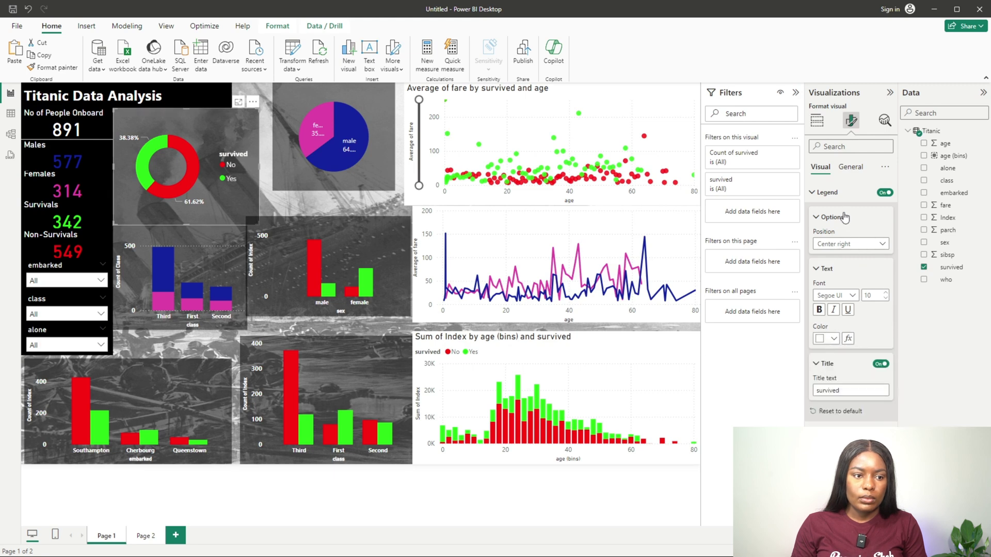
{"action": "left_click", "coordinate": [850, 244]}
{"action": "left_click", "coordinate": [826, 260]}
Resize the donut and pie charts to fill the top row, and enlarge the embarked chart to close the gap beside it
{"action": "left_click_drag", "start_coordinate": [274, 189], "coordinate": [227, 228]}
{"action": "left_click", "coordinate": [171, 370]}
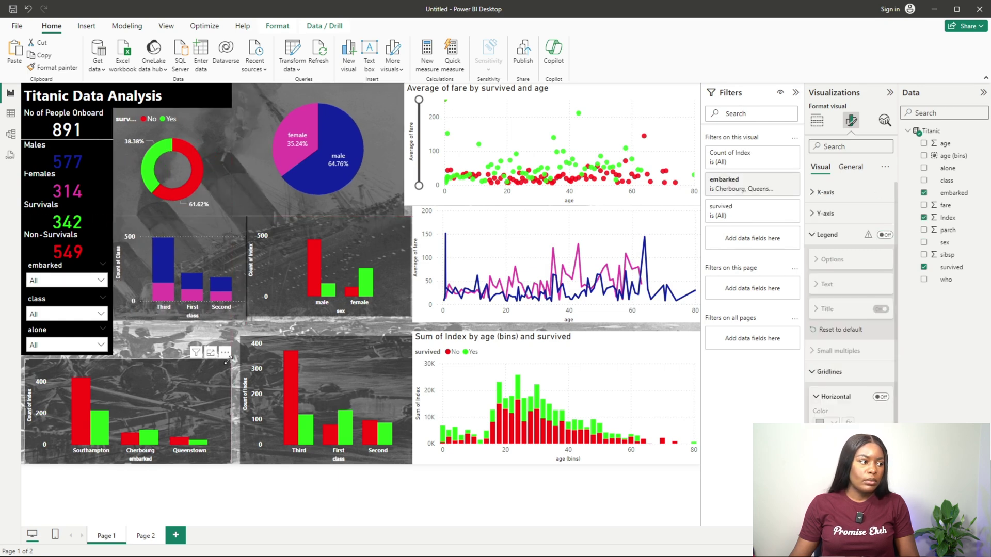
{"action": "left_click_drag", "start_coordinate": [231, 359], "coordinate": [239, 356]}
{"action": "left_click_drag", "start_coordinate": [142, 365], "coordinate": [139, 365]}
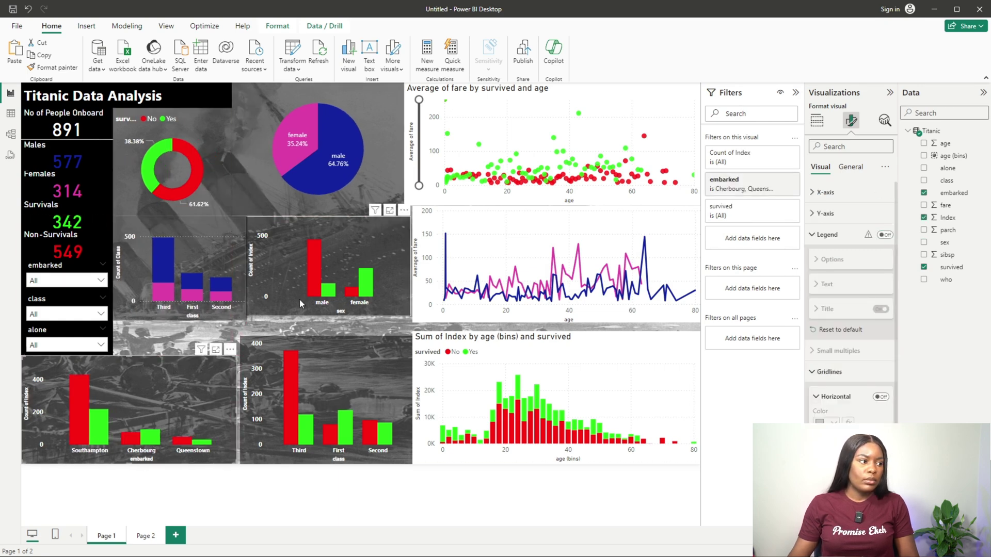
Swap the positions of the sex and survived chart and the class and survived chart, resizing both to fit their spaces
{"action": "left_click_drag", "start_coordinate": [347, 279], "coordinate": [459, 402]}
{"action": "left_click_drag", "start_coordinate": [305, 341], "coordinate": [311, 222]}
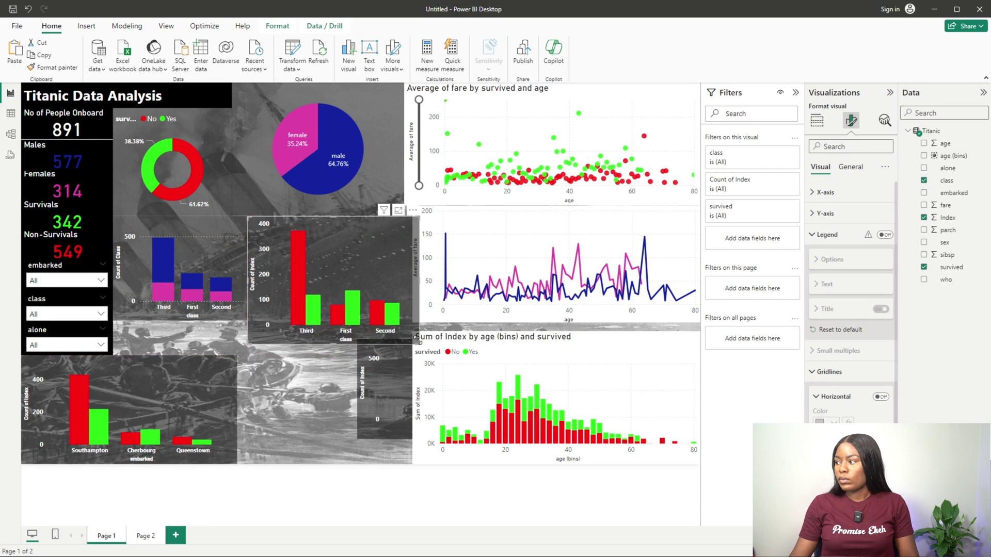
{"action": "left_click_drag", "start_coordinate": [411, 344], "coordinate": [248, 369]}
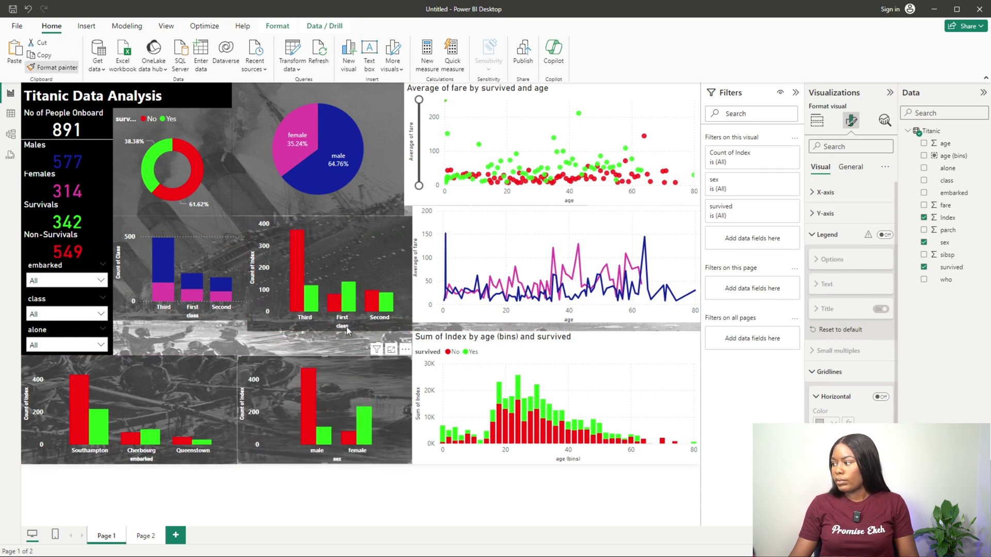
Copy the dark chart formatting onto the age bins column chart, the average fare line chart and the average fare scatter chart
{"action": "left_click", "coordinate": [424, 342]}
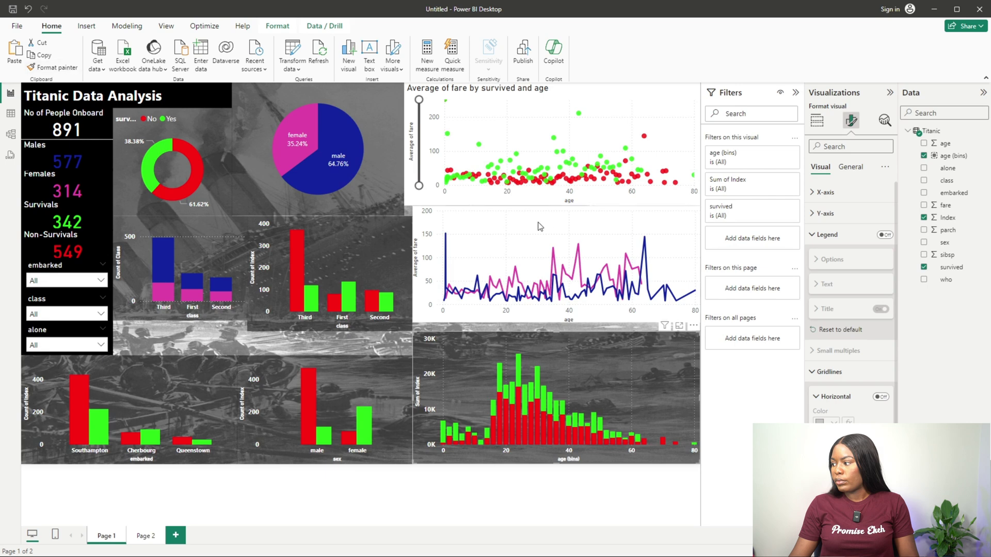
{"action": "left_click", "coordinate": [526, 241]}
{"action": "left_click", "coordinate": [457, 216]}
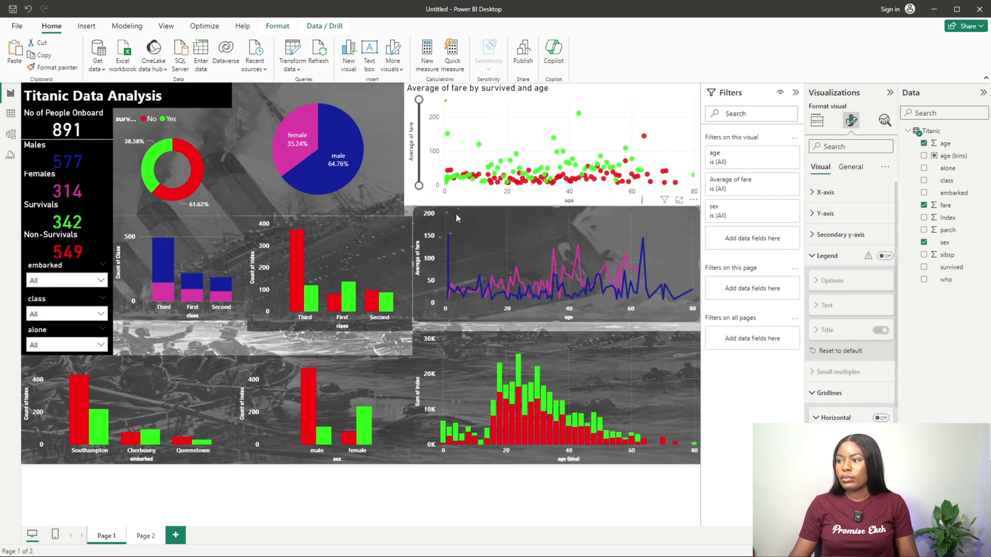
{"action": "left_click", "coordinate": [51, 67]}
{"action": "left_click", "coordinate": [413, 179]}
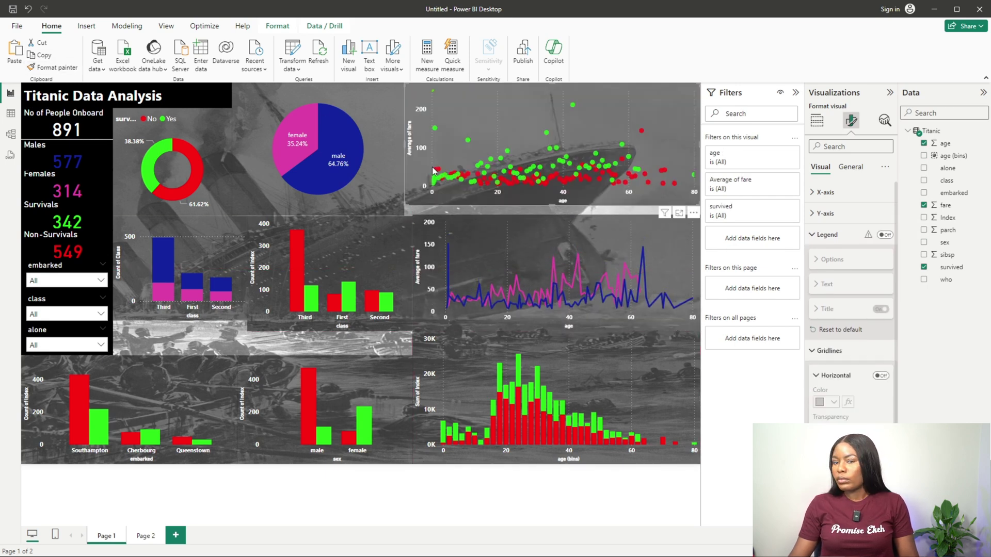
Turn on the scatter chart's zoom slider, and stretch the two class charts down to meet the charts below
{"action": "left_click", "coordinate": [827, 235]}
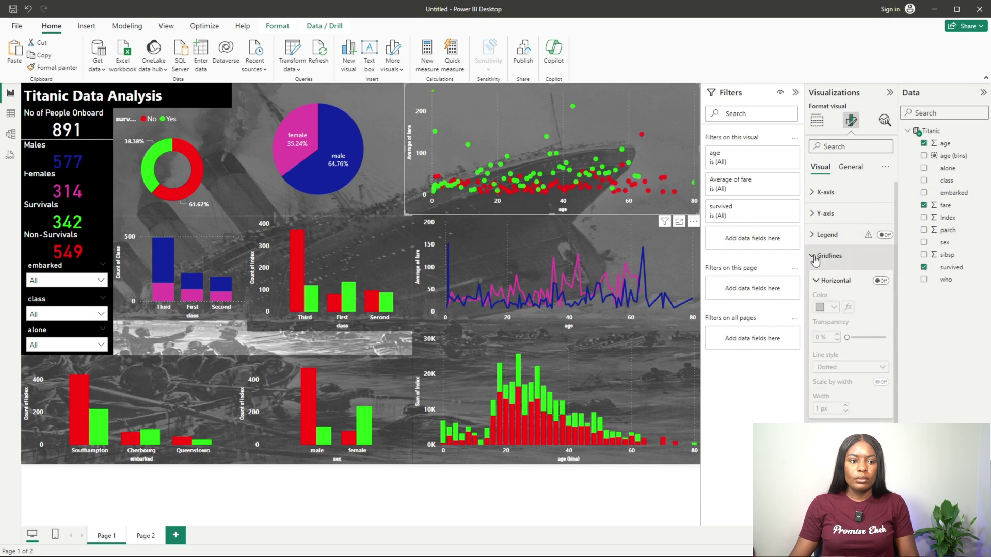
{"action": "left_click", "coordinate": [829, 255]}
{"action": "left_click", "coordinate": [884, 277]}
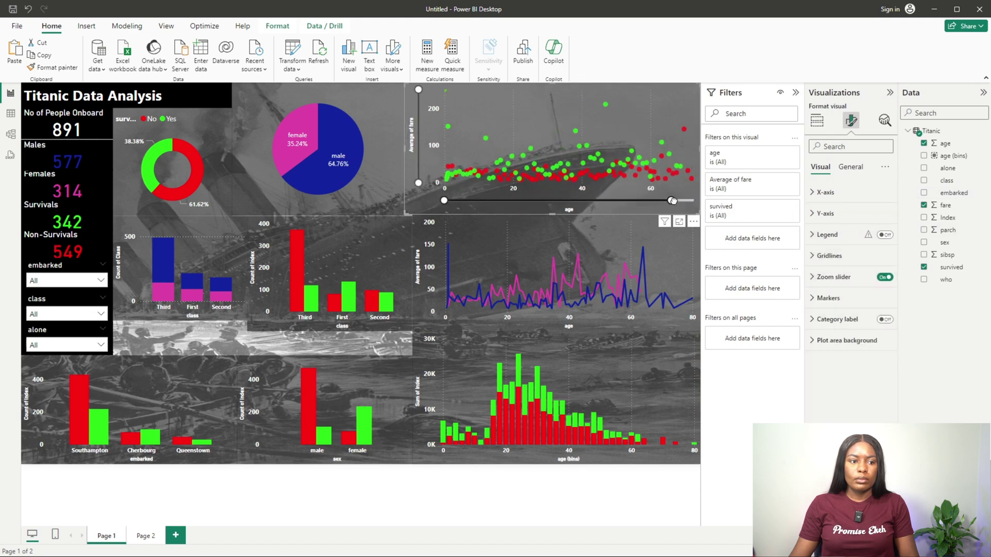
{"action": "left_click_drag", "start_coordinate": [246, 320], "coordinate": [250, 355]}
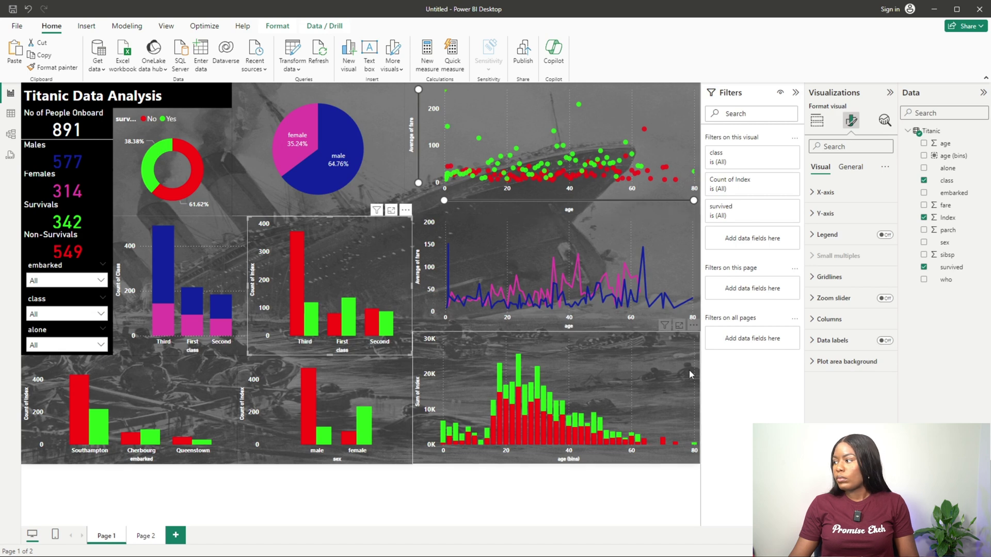
Turn on the title of the age bins and survived column chart
{"action": "left_click", "coordinate": [429, 348]}
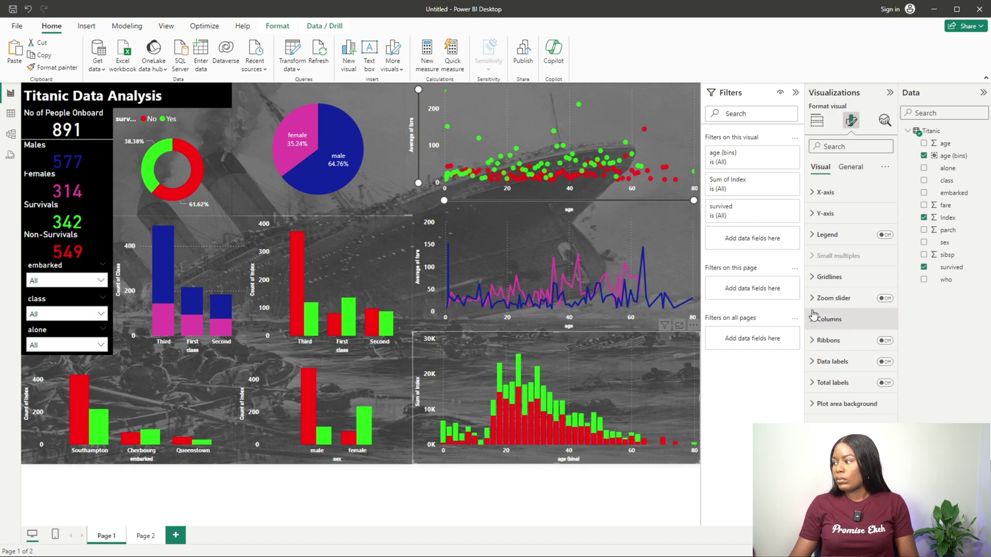
{"action": "left_click", "coordinate": [850, 166]}
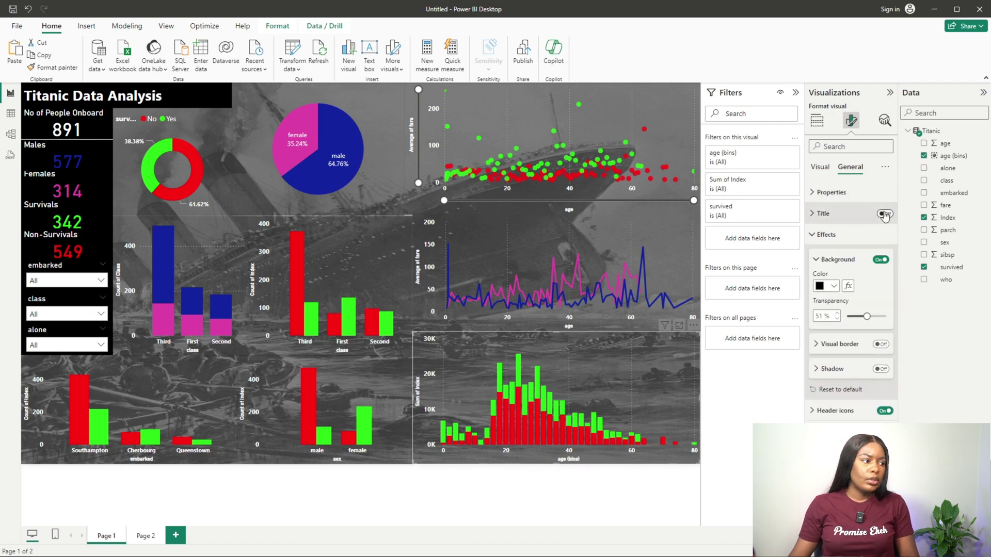
{"action": "left_click", "coordinate": [814, 216]}
{"action": "left_click", "coordinate": [814, 217]}
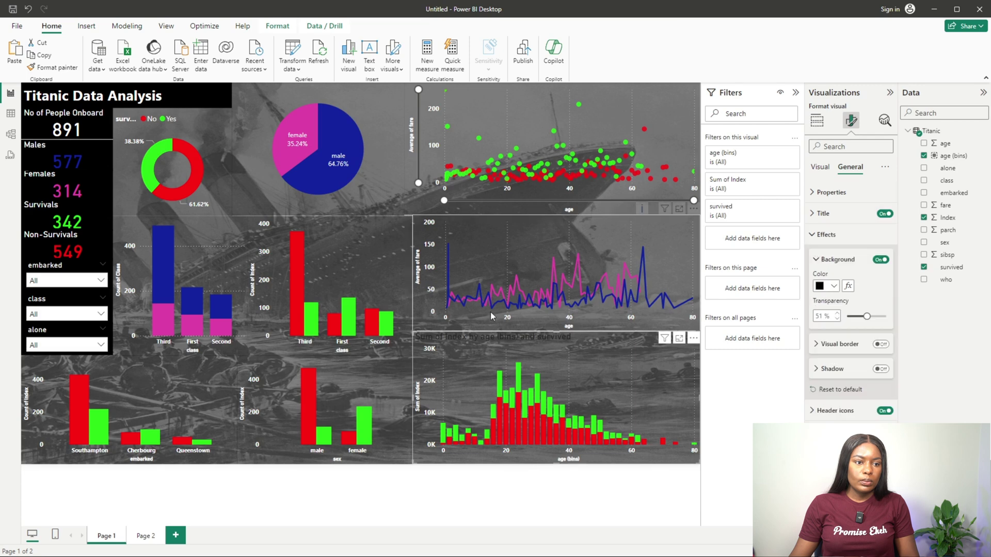
Set the y-axis aggregation of Index to Count in the age bins chart
{"action": "left_click", "coordinate": [821, 166]}
{"action": "left_click", "coordinate": [817, 120]}
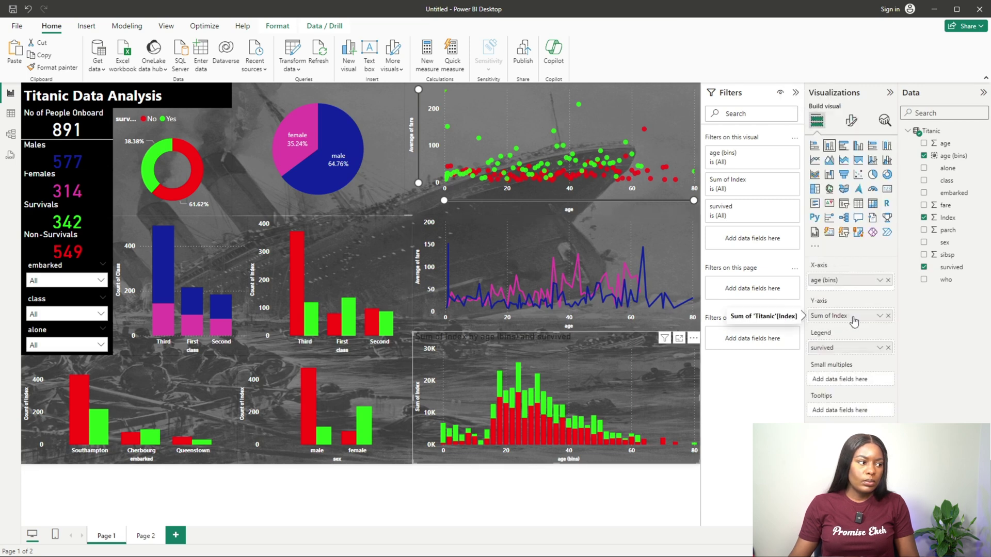
{"action": "left_click", "coordinate": [880, 315]}
{"action": "left_click", "coordinate": [906, 418]}
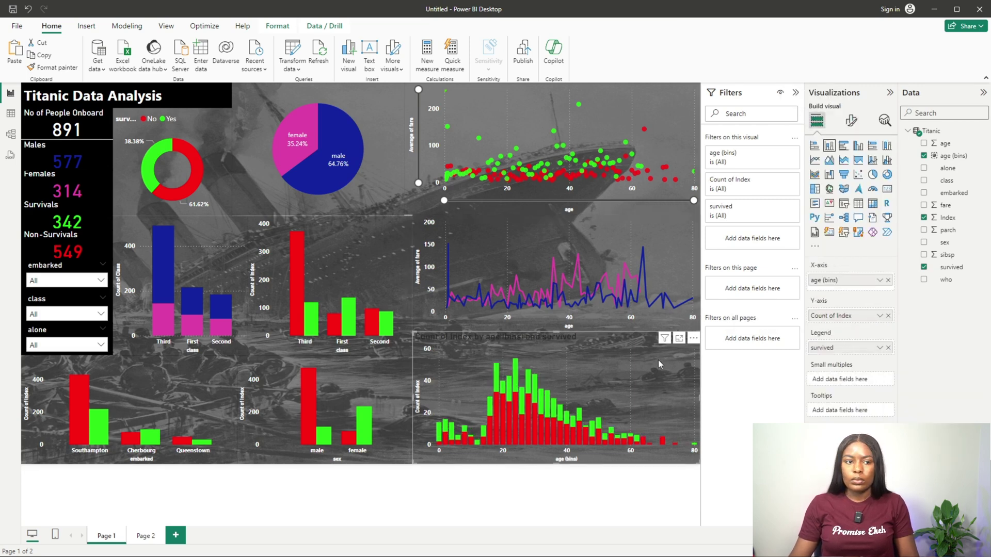
Make the age bins chart's title bold and white, and copy that chart's formatting onto the average fare line chart
{"action": "left_click", "coordinate": [851, 120]}
{"action": "left_click", "coordinate": [850, 166]}
{"action": "left_click", "coordinate": [828, 217]}
{"action": "left_click", "coordinate": [828, 361]}
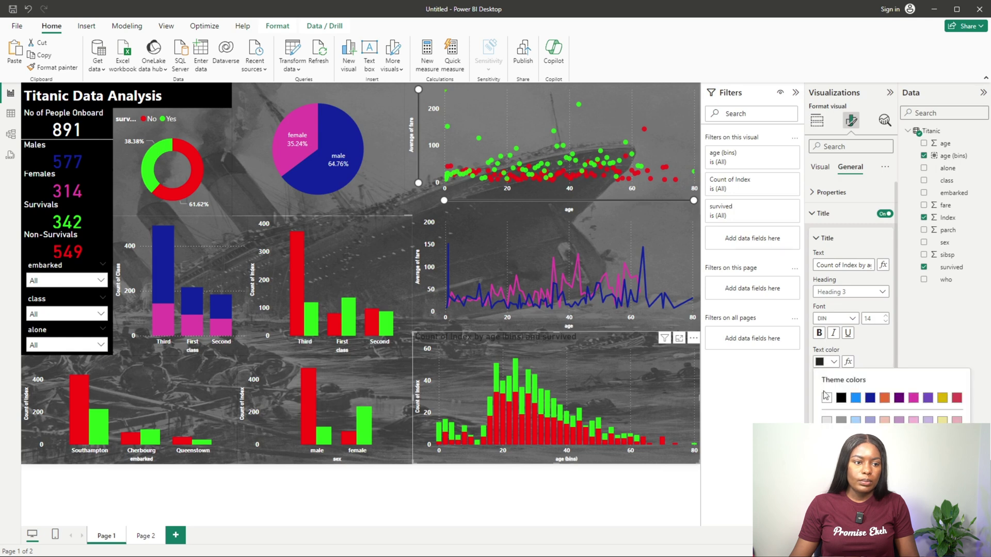
{"action": "left_click", "coordinate": [818, 401]}
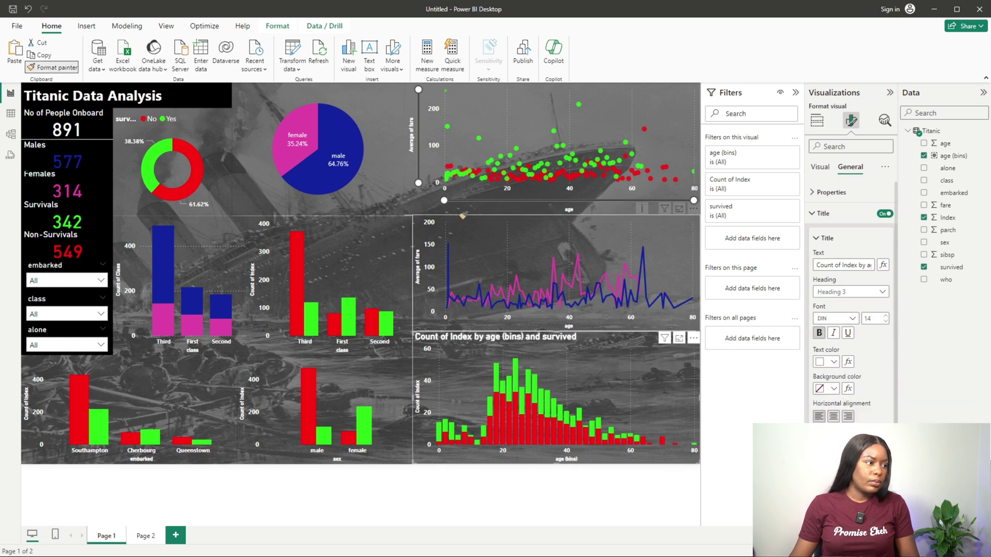
{"action": "left_click", "coordinate": [514, 278]}
Fine-tune the transparency of the shipwreck image in Page 1's canvas background
{"action": "left_click", "coordinate": [430, 497]}
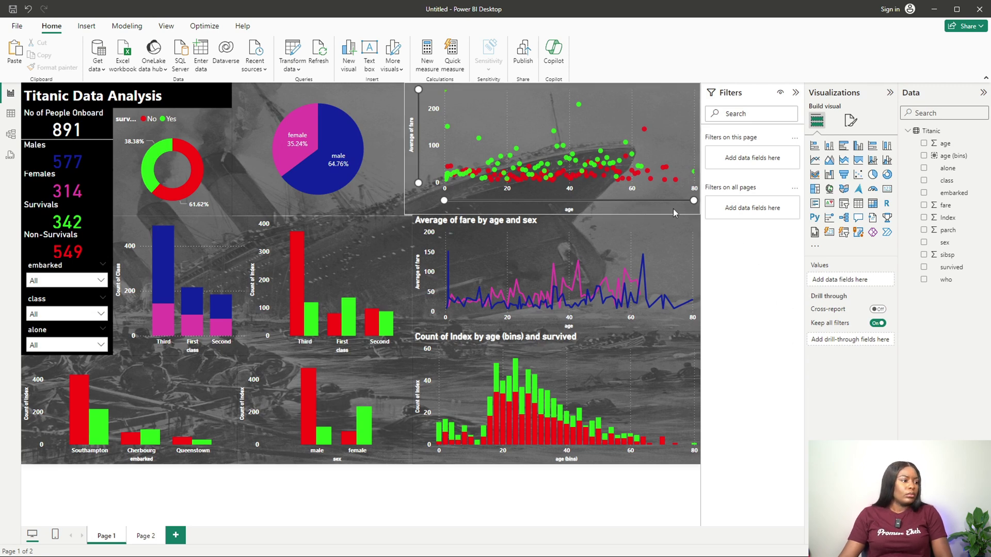
{"action": "left_click", "coordinate": [850, 120]}
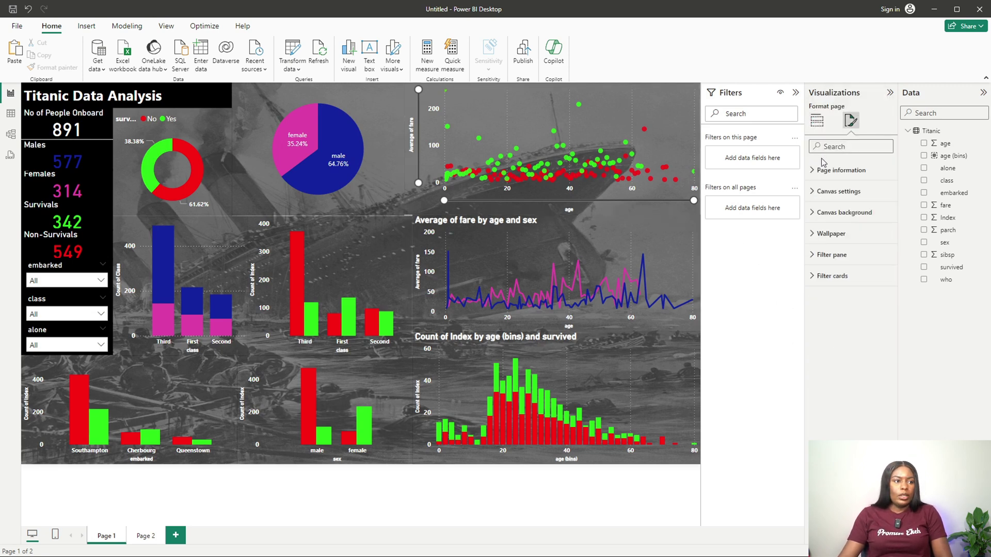
{"action": "left_click", "coordinate": [816, 213]}
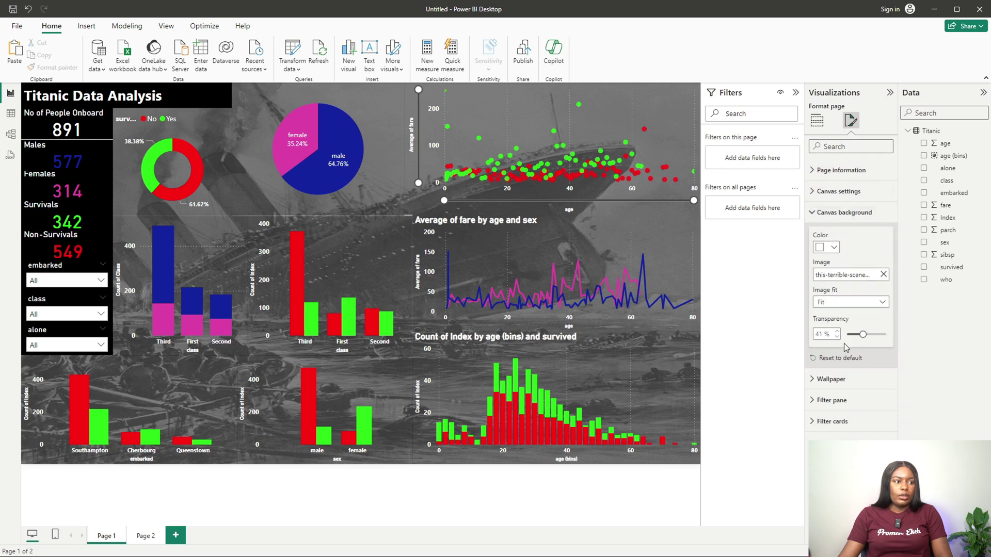
{"action": "left_click_drag", "start_coordinate": [862, 334], "coordinate": [860, 335]}
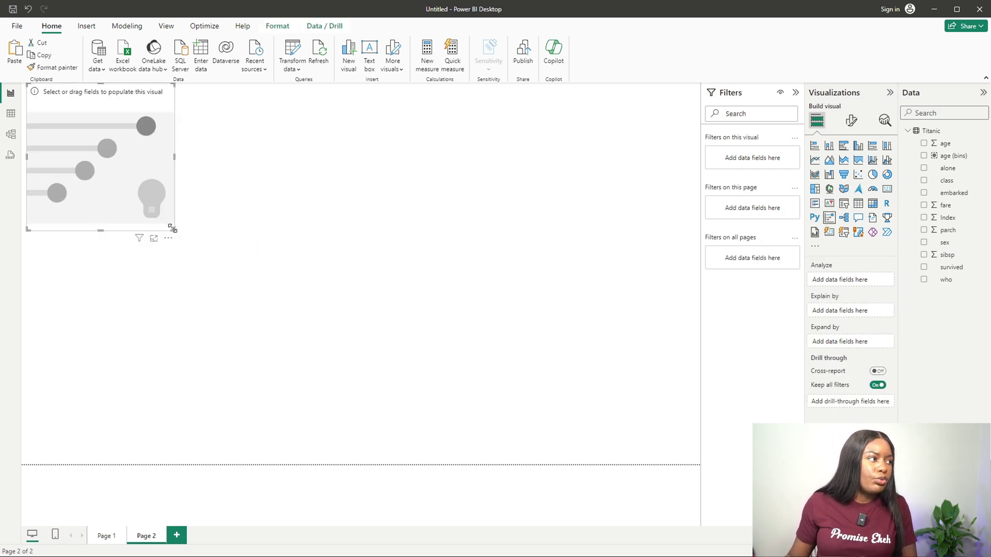
Enlarge and reposition the empty key influencers visual on Page 2, and set survived as the field to analyze
{"action": "left_click_drag", "start_coordinate": [172, 227], "coordinate": [314, 294]}
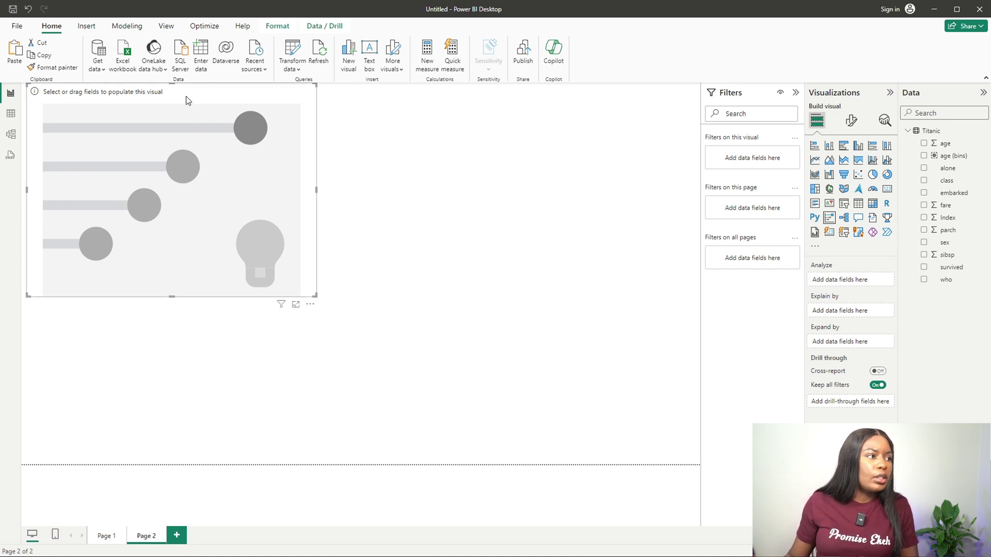
{"action": "left_click_drag", "start_coordinate": [187, 97], "coordinate": [205, 119]}
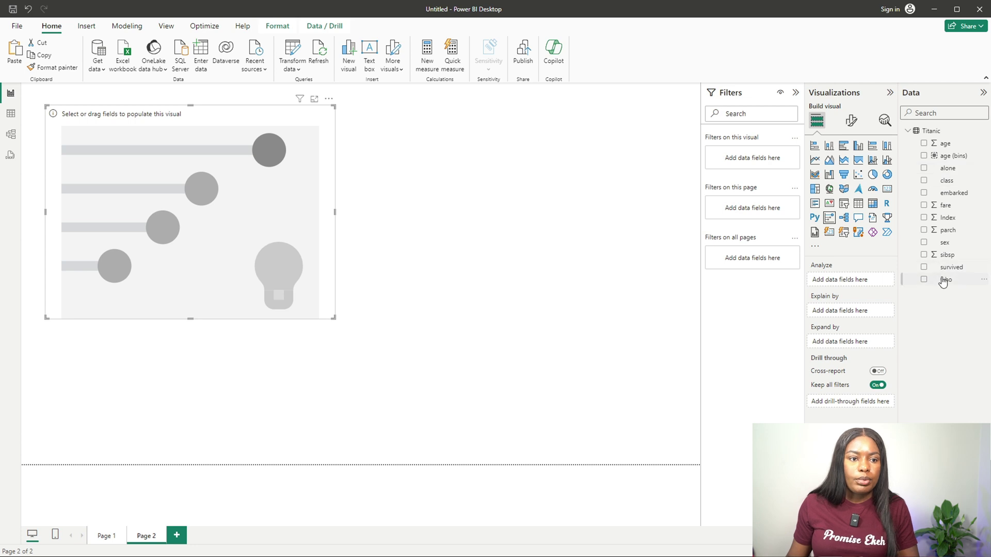
{"action": "left_click_drag", "start_coordinate": [948, 270], "coordinate": [221, 261]}
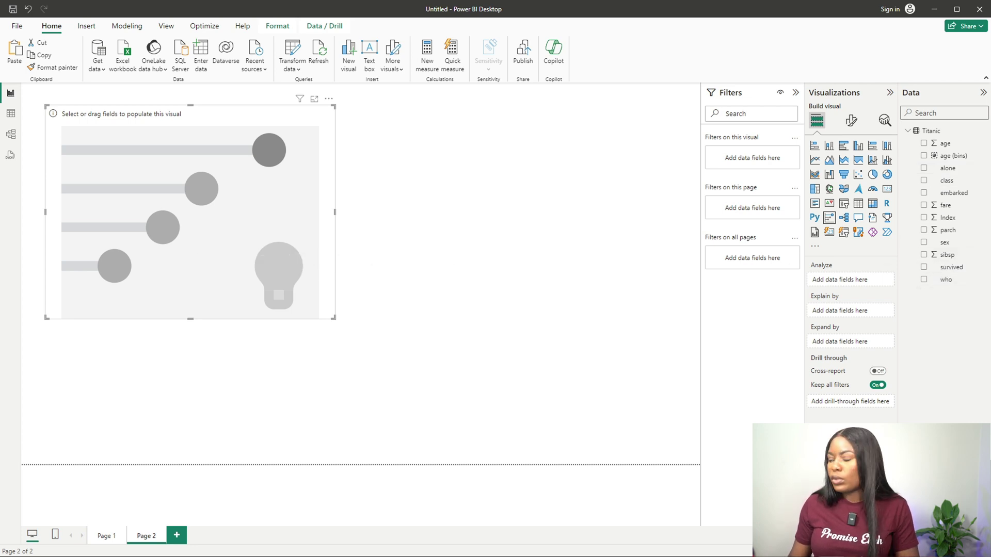
{"action": "left_click_drag", "start_coordinate": [945, 267], "coordinate": [841, 290]}
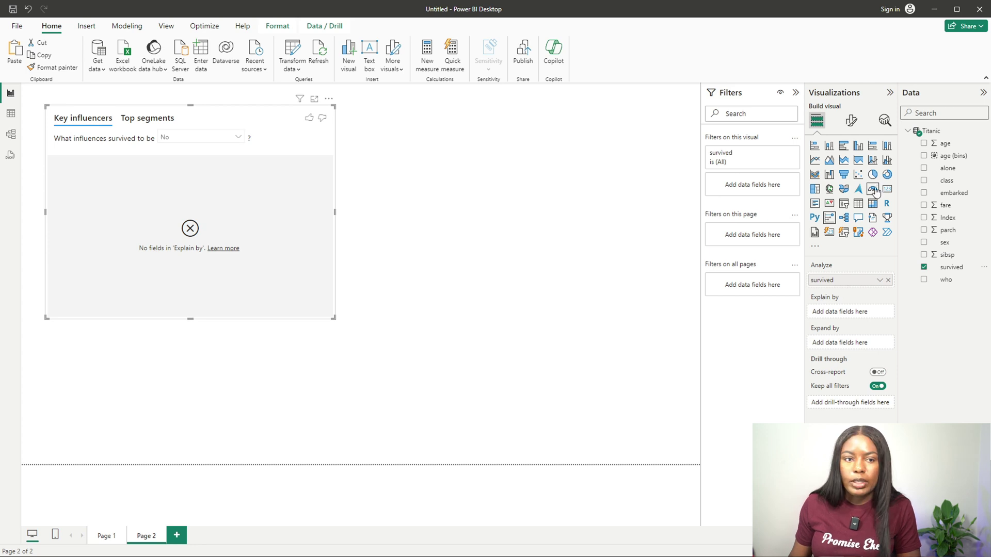
Explain survived by embarked, fare and sex in the key influencers visual, with fare aggregated as Average
{"action": "left_click_drag", "start_coordinate": [947, 195], "coordinate": [856, 315]}
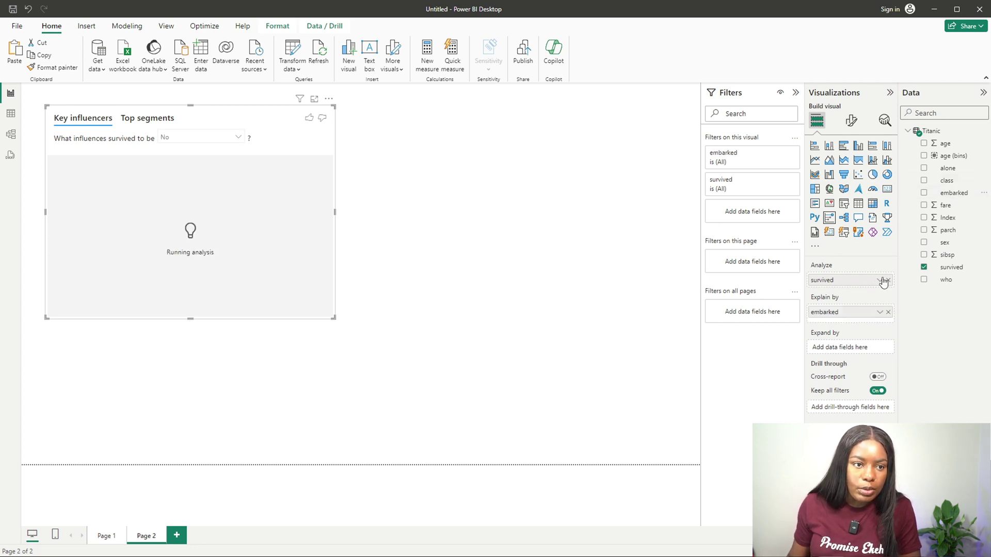
{"action": "left_click_drag", "start_coordinate": [857, 328], "coordinate": [858, 329]}
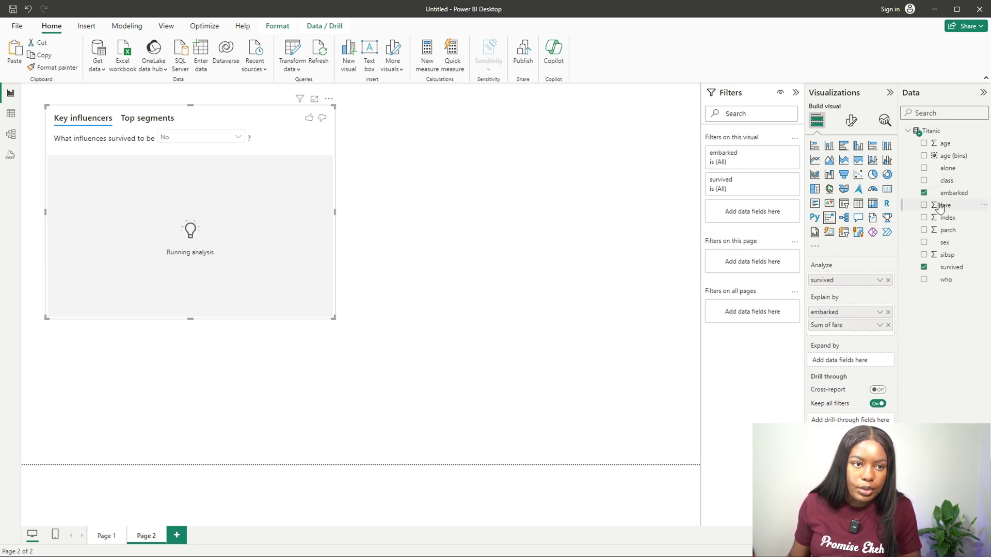
{"action": "left_click_drag", "start_coordinate": [945, 242], "coordinate": [860, 339]}
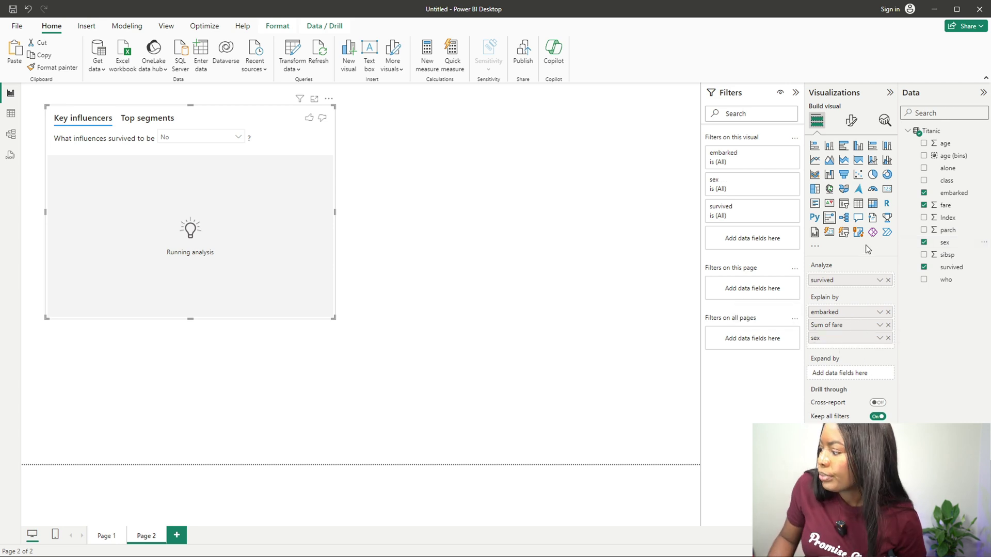
{"action": "left_click", "coordinate": [878, 325]}
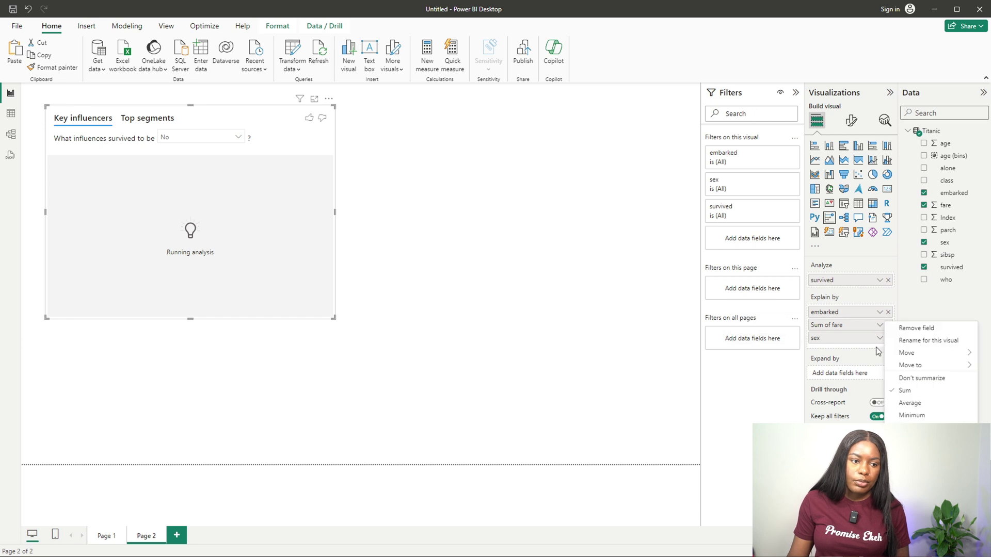
{"action": "left_click", "coordinate": [909, 403]}
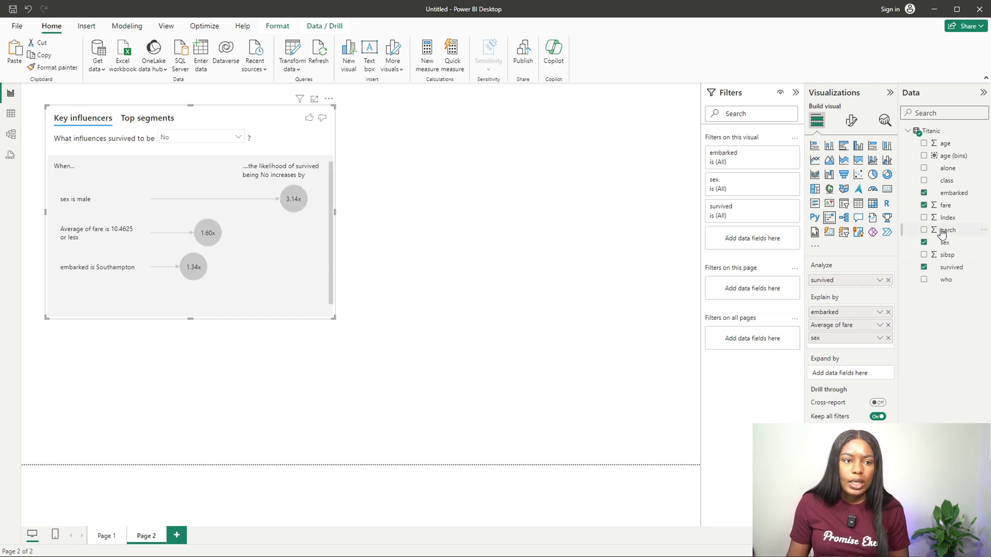
Add who and class as further explanatory fields, and make the key influencers visual taller
{"action": "left_click", "coordinate": [923, 279]}
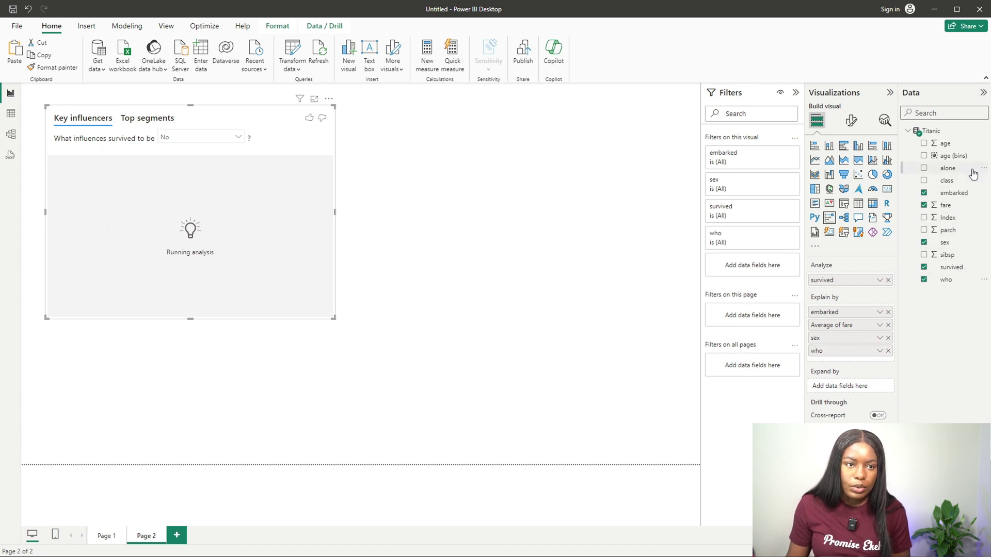
{"action": "left_click_drag", "start_coordinate": [948, 180], "coordinate": [867, 358]}
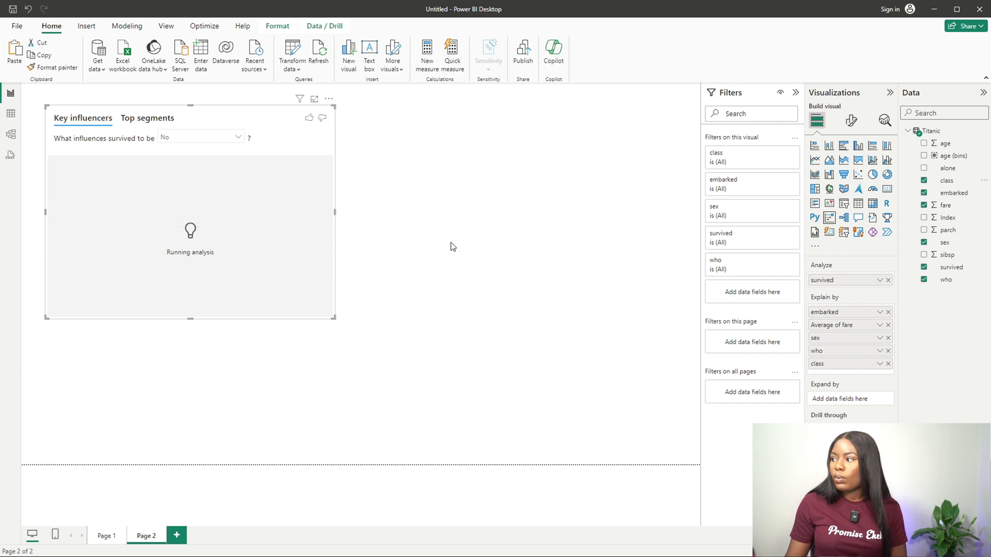
{"action": "left_click_drag", "start_coordinate": [333, 318], "coordinate": [348, 423]}
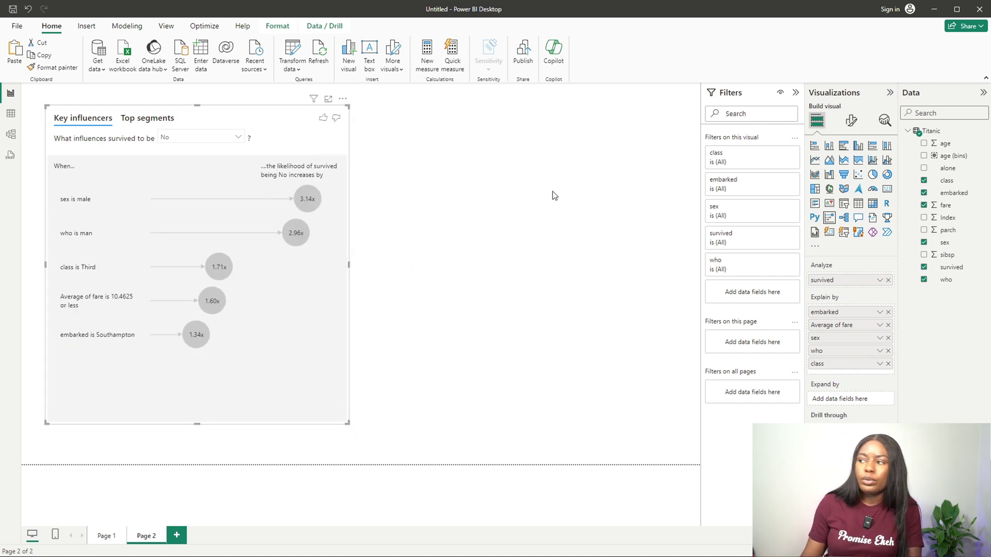
Switch the key influencers analysis to what influences survived to be Yes
{"action": "left_click", "coordinate": [181, 137]}
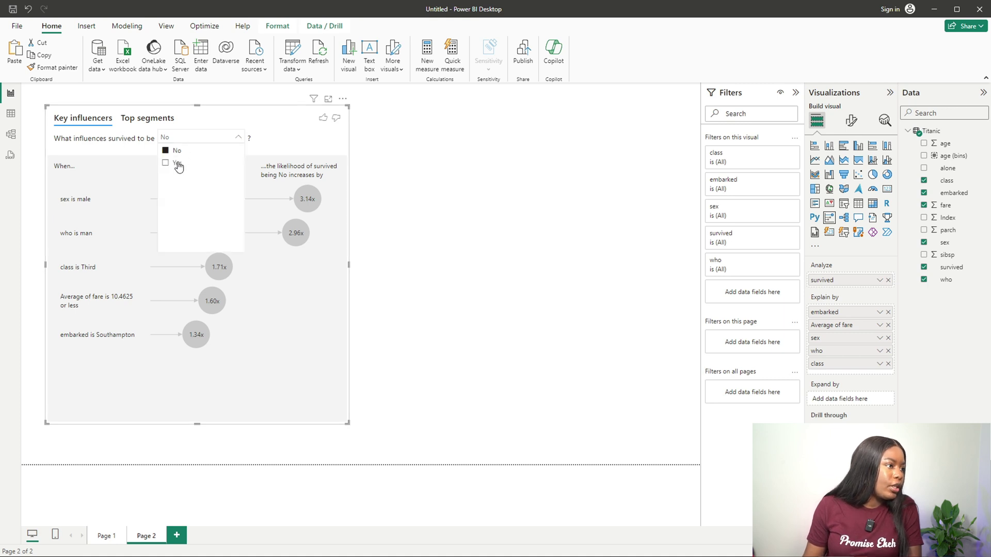
{"action": "left_click", "coordinate": [178, 163]}
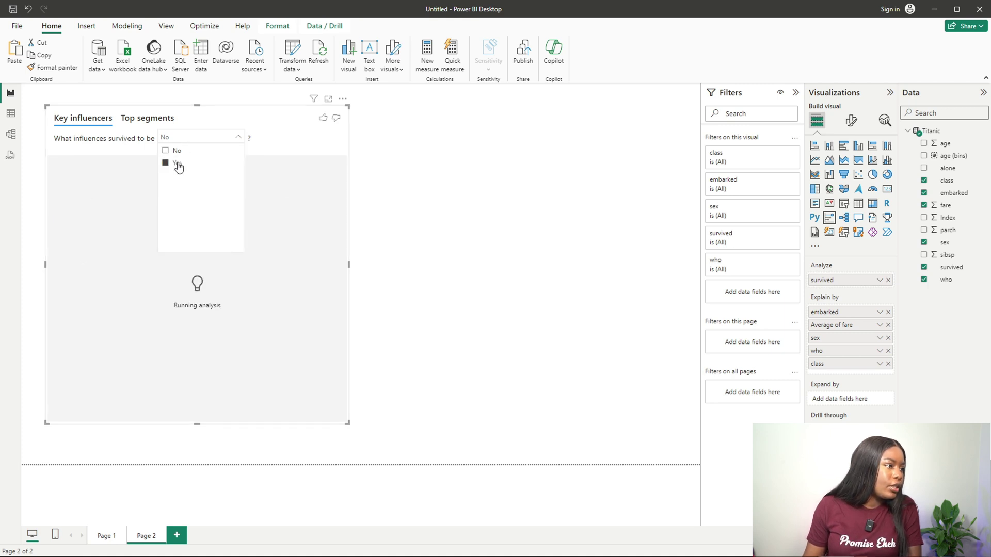
{"action": "left_click", "coordinate": [287, 139]}
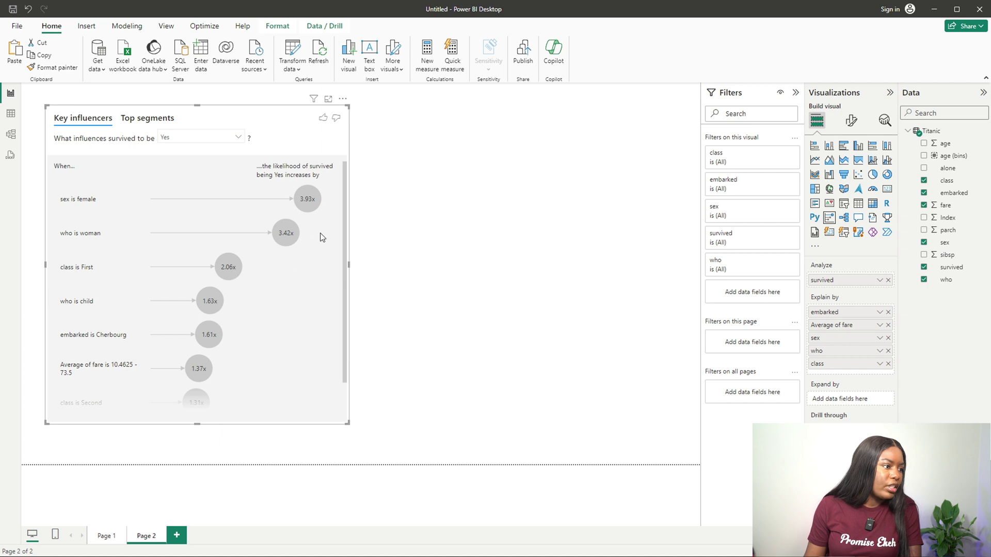
{"action": "left_click_drag", "start_coordinate": [345, 198], "coordinate": [315, 189]}
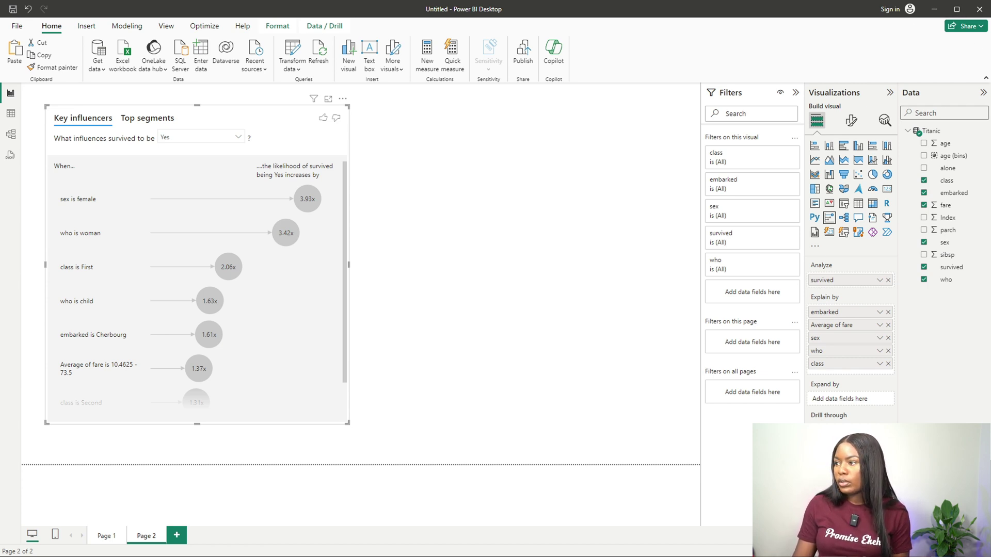
Open the breakdown chart for the "sex is female" influencer, and enlarge the visual to fill most of the page
{"action": "left_click", "coordinate": [306, 199]}
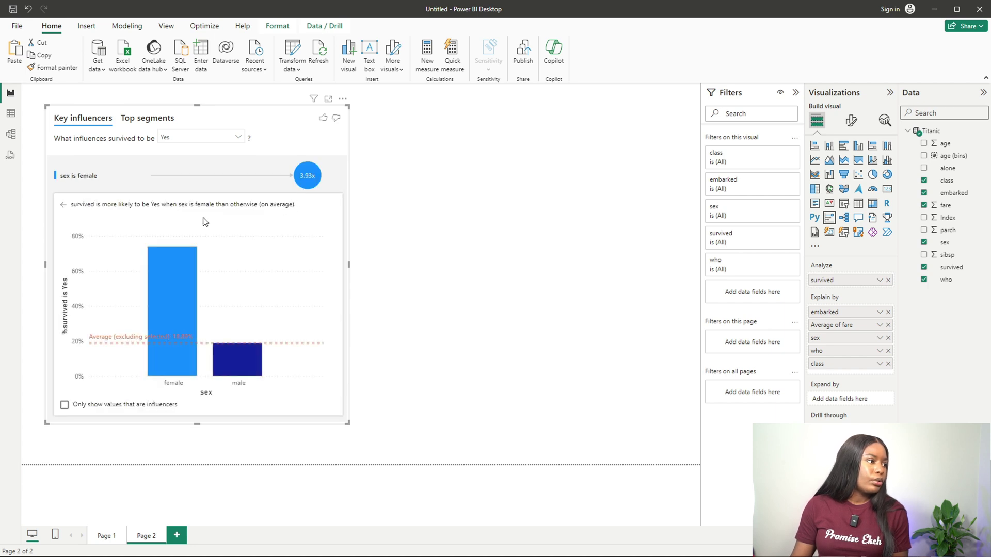
{"action": "left_click_drag", "start_coordinate": [349, 264], "coordinate": [629, 290]}
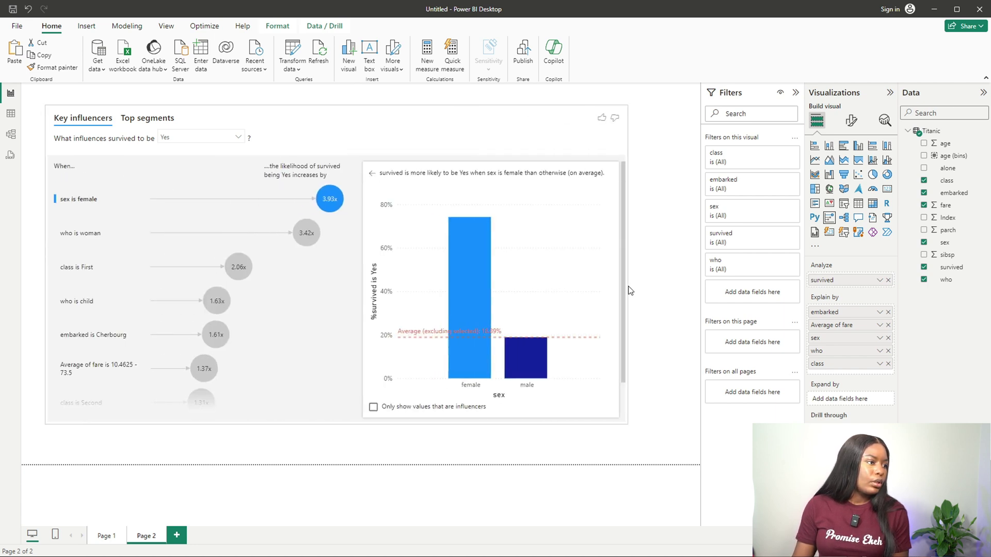
{"action": "left_click_drag", "start_coordinate": [627, 425], "coordinate": [629, 455]}
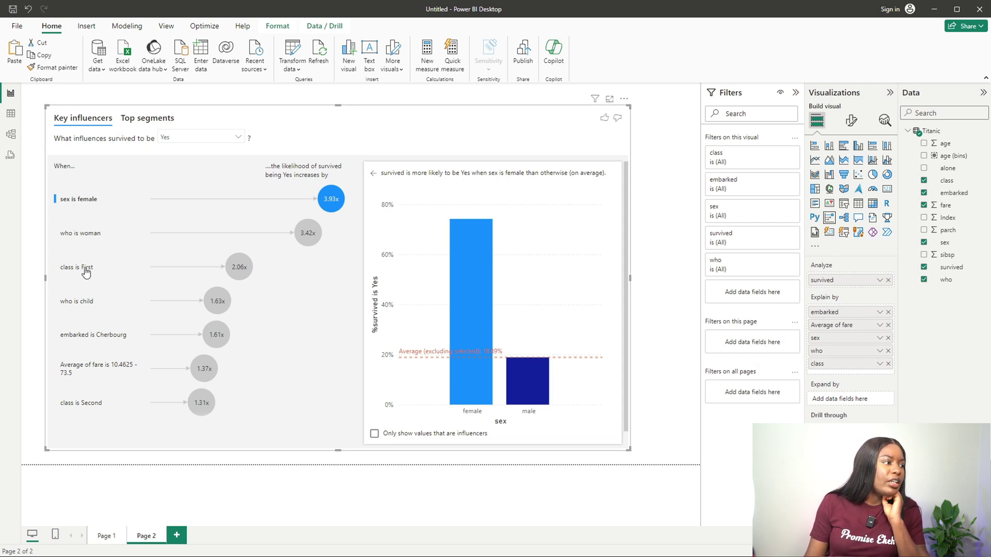
Examine the survival breakdown for the "who is child" influencer, and return from the dashboard page to Page 2
{"action": "left_click", "coordinate": [86, 304]}
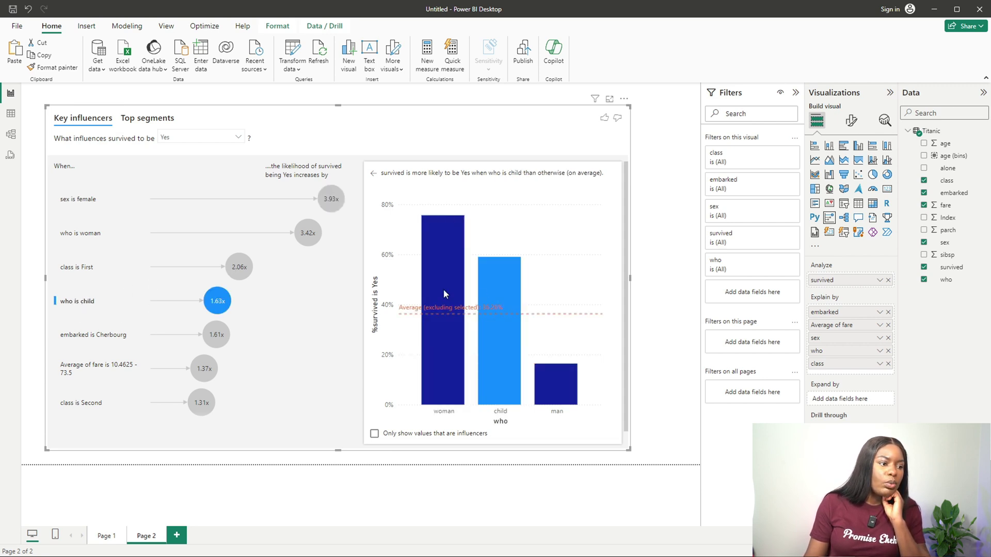
{"action": "mouse_move", "coordinate": [498, 300]}
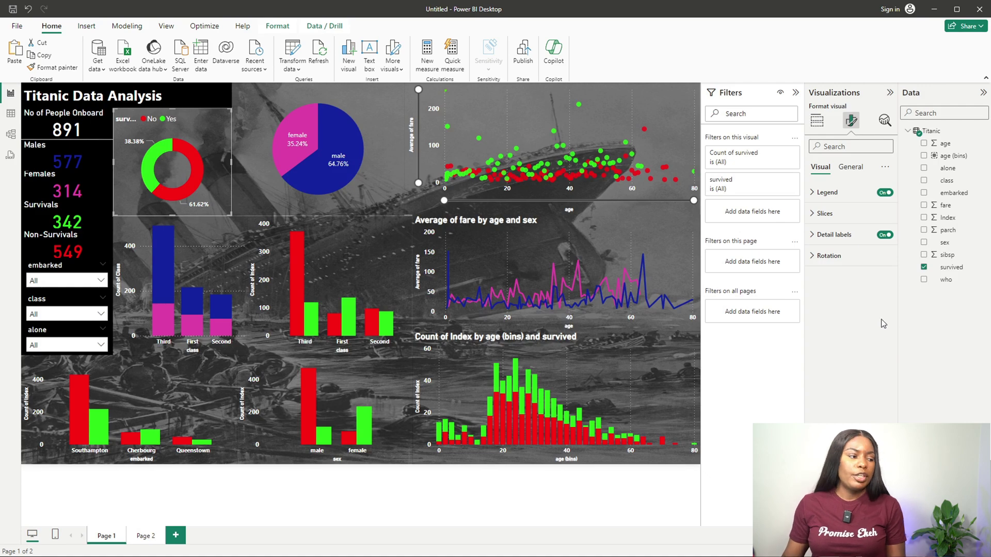
{"action": "left_click", "coordinate": [140, 535]}
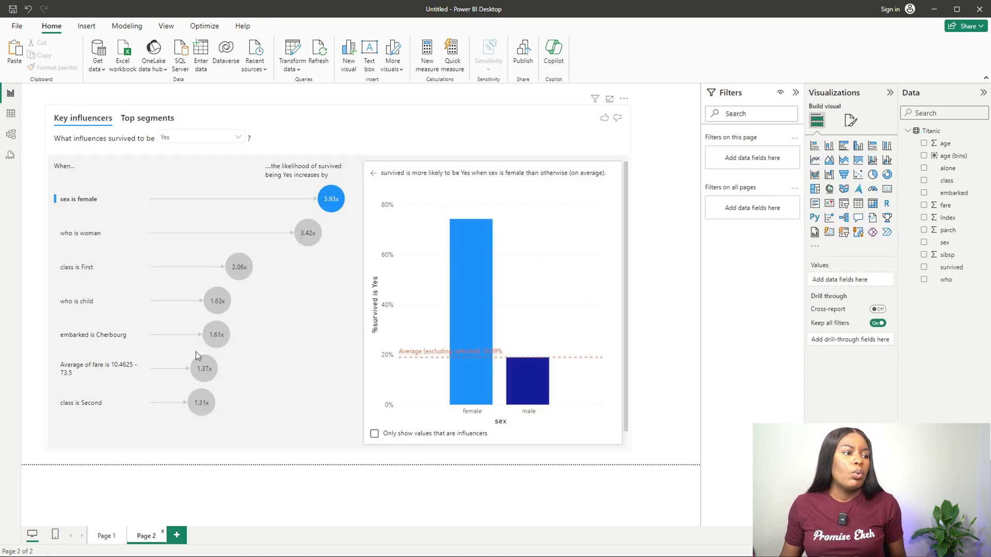